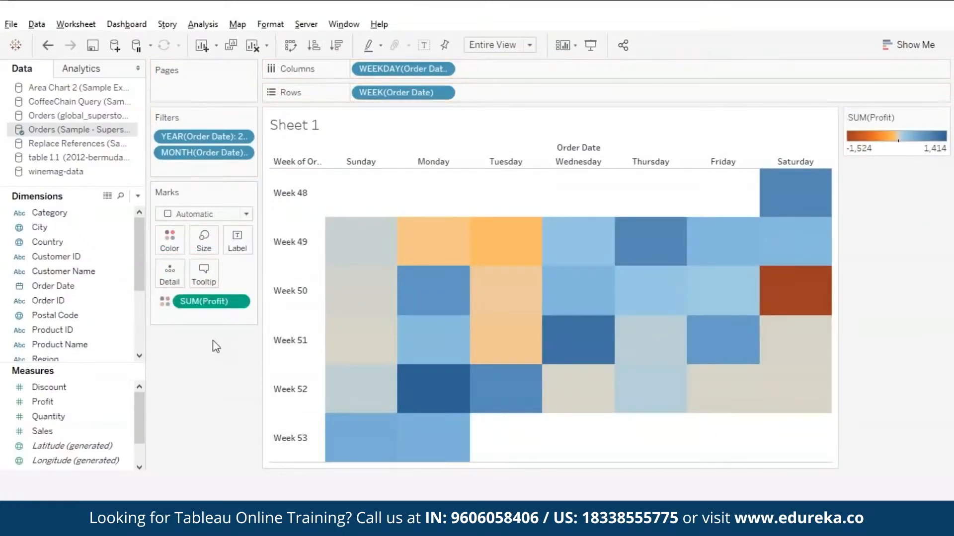
Label the calendar cells with the day of Order Date and set the mark type to Square.
left_click_drag(53, 286, 237, 243)
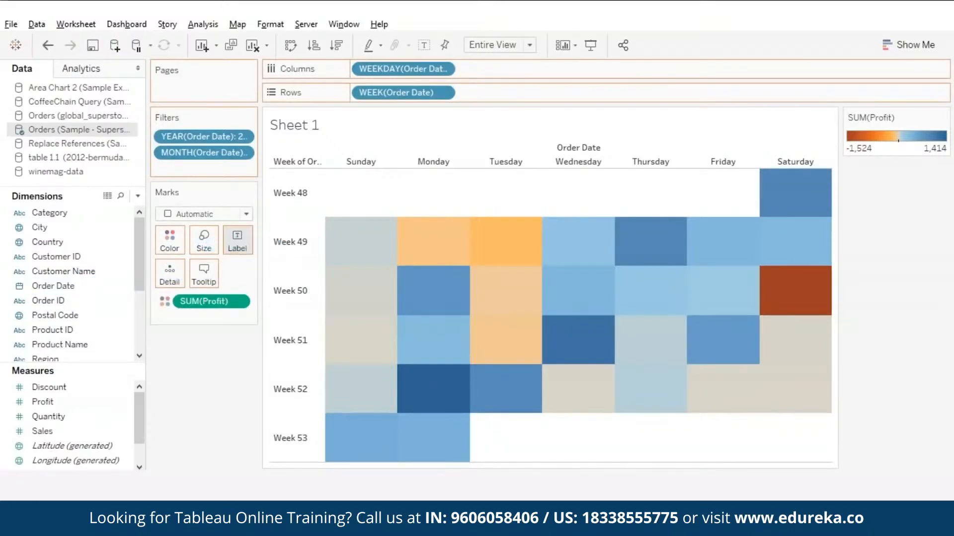
left_click(237, 318)
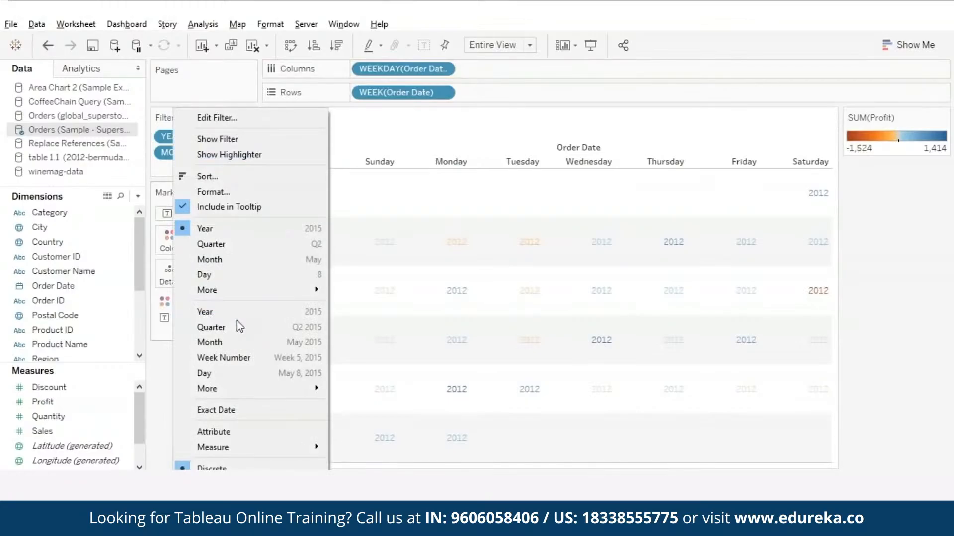
left_click(217, 279)
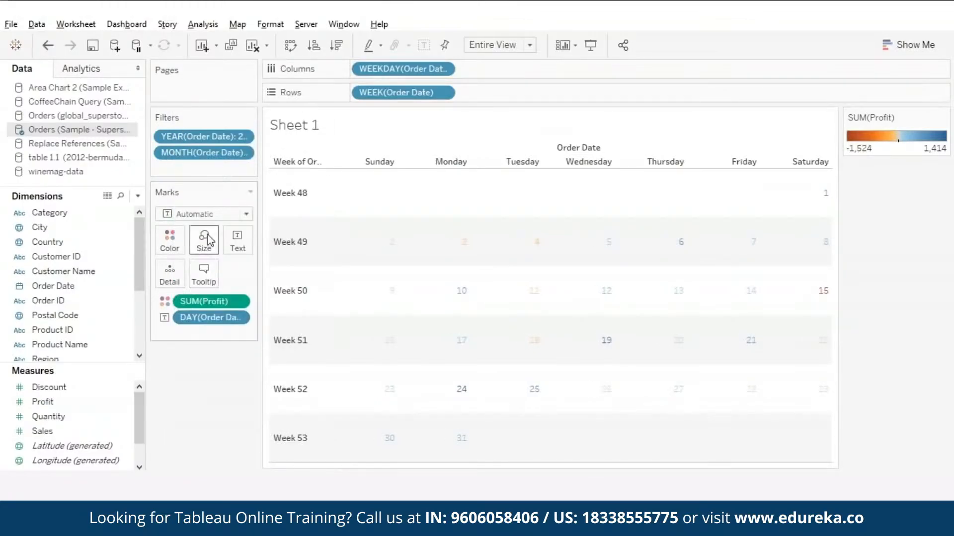
left_click(247, 216)
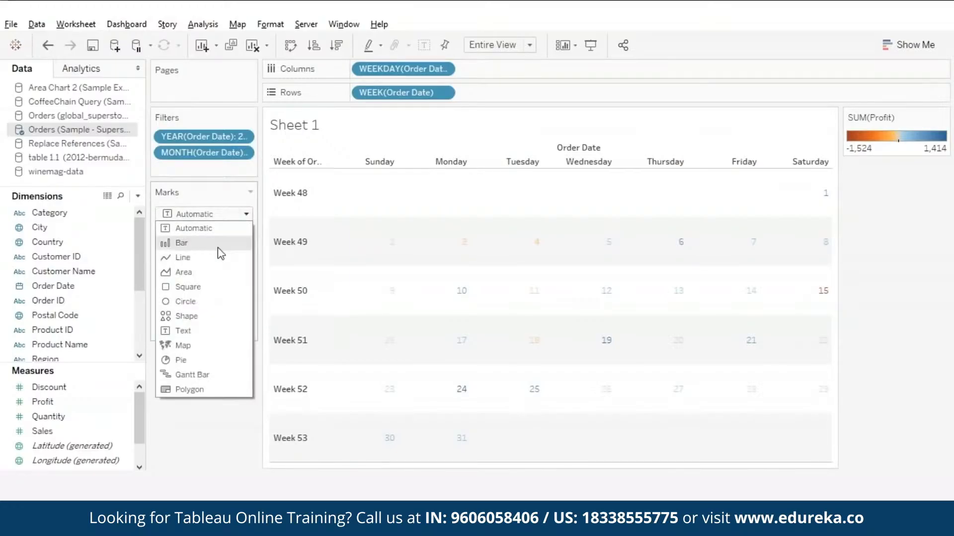
left_click(188, 287)
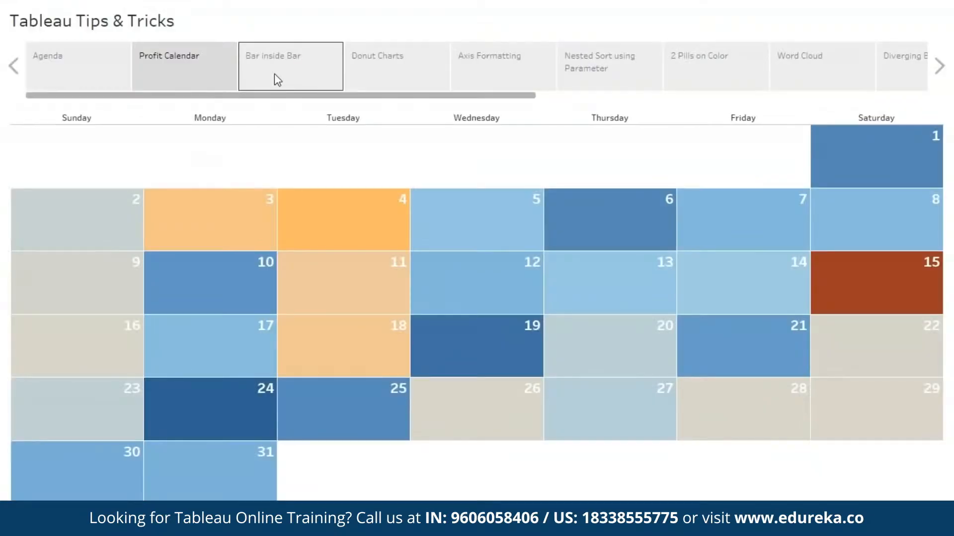
Show the Bar inside Bar story point with its regional Sales and Profit chart.
left_click(272, 78)
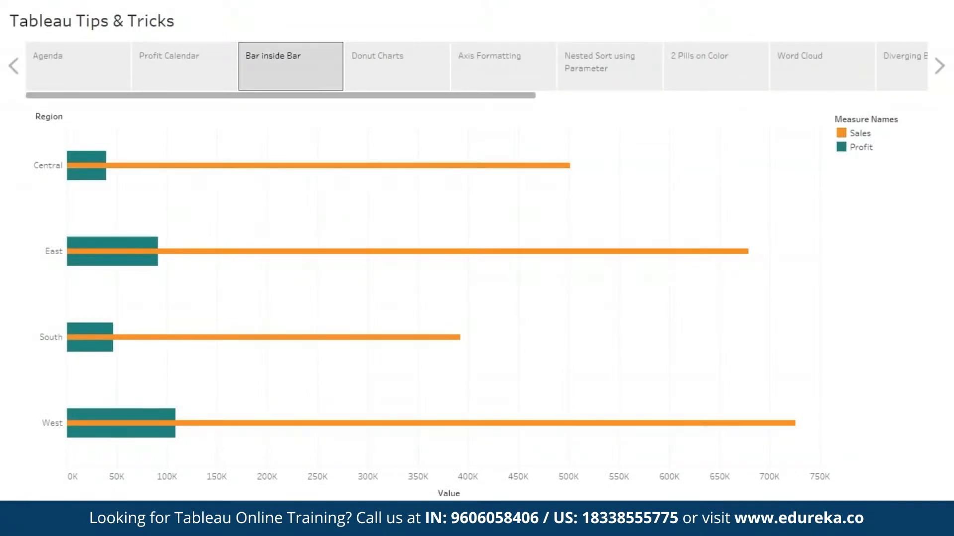
mouse_move(448, 266)
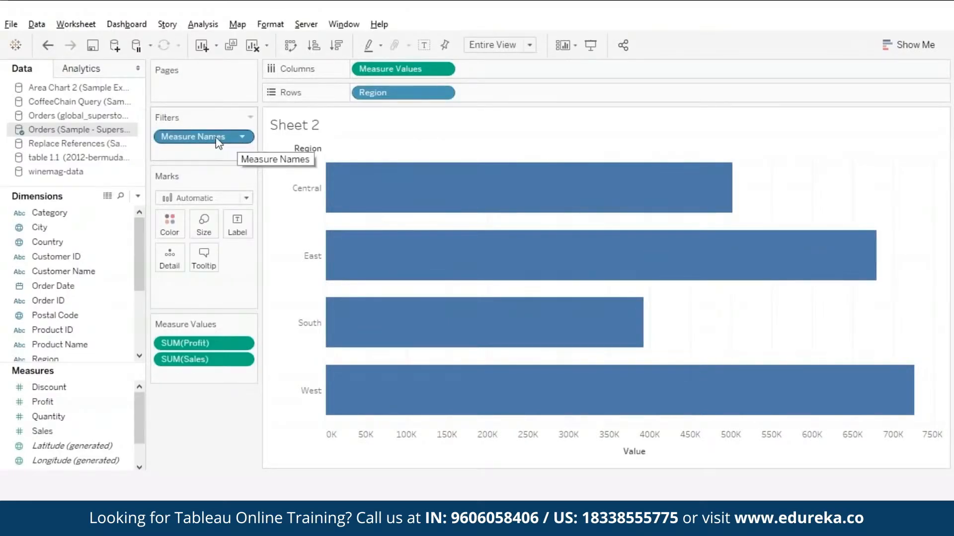
Apply Measure Names to both the colour and size of the regional bars, and make all the bars thinner.
left_click_drag(219, 144, 178, 228)
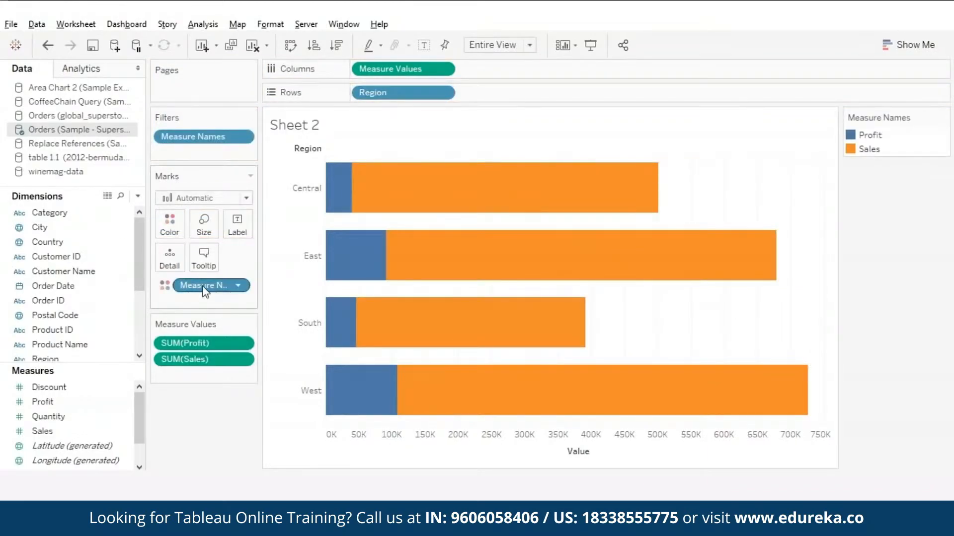
left_click_drag(205, 292, 207, 224)
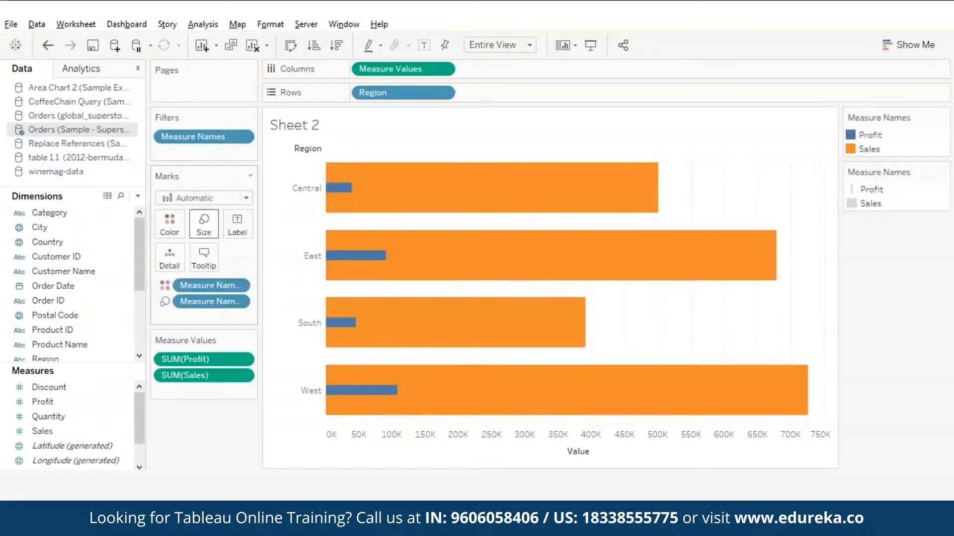
left_click(205, 226)
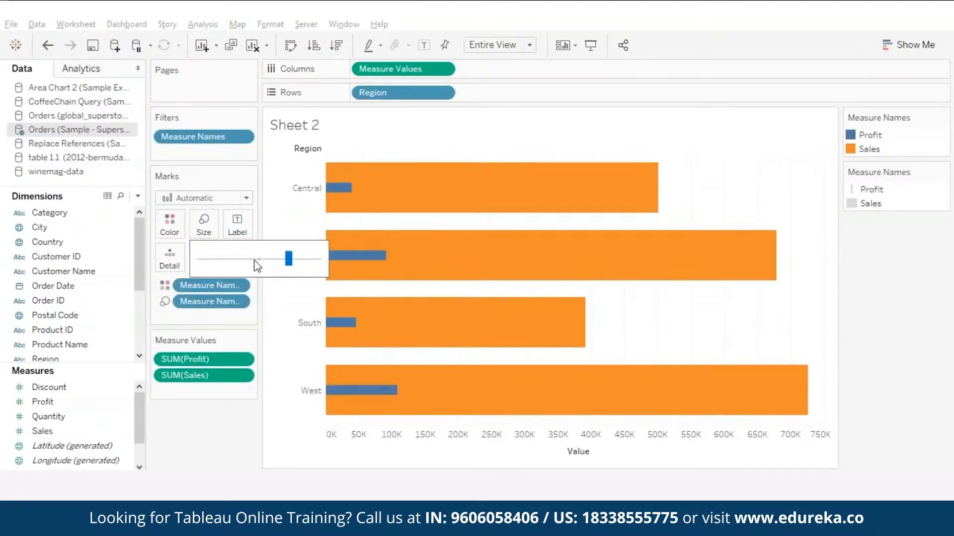
left_click(255, 263)
left_click(289, 367)
left_click(264, 264)
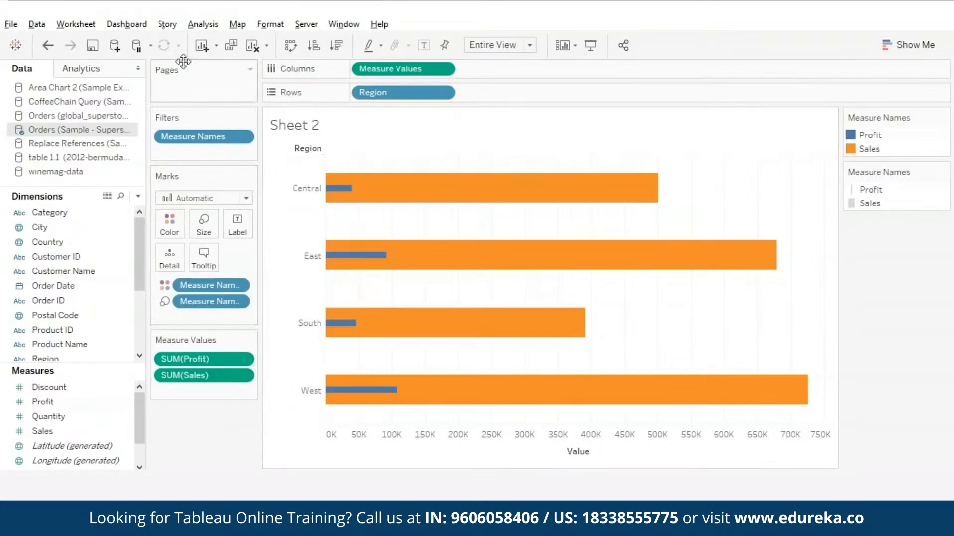
Check the Stack Marks setting of the Sheet 2 bar chart.
left_click(204, 27)
mouse_move(232, 70)
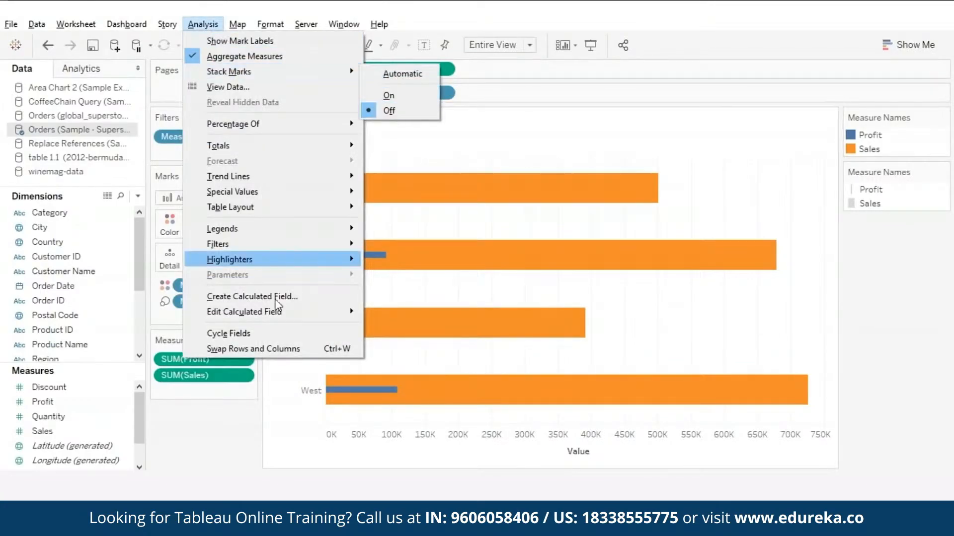
left_click(198, 459)
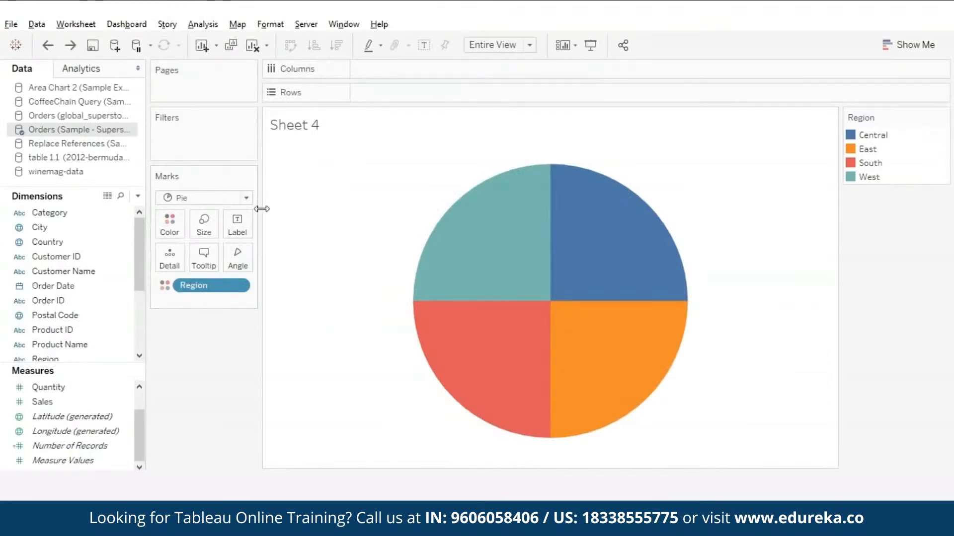
Add Number of Records to the rows of the Region pie chart and aggregate it as Minimum.
left_click_drag(75, 446, 438, 97)
left_click(442, 93)
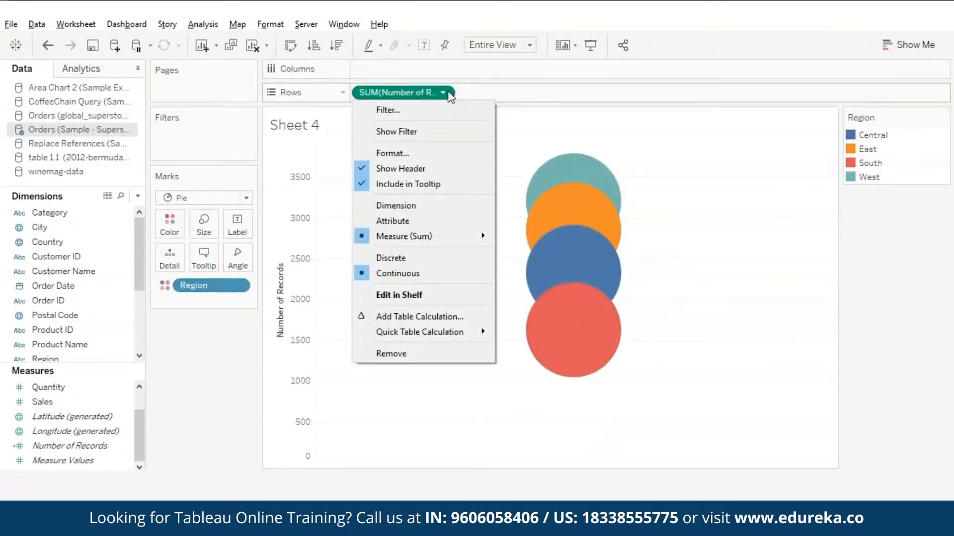
mouse_move(476, 238)
left_click(534, 322)
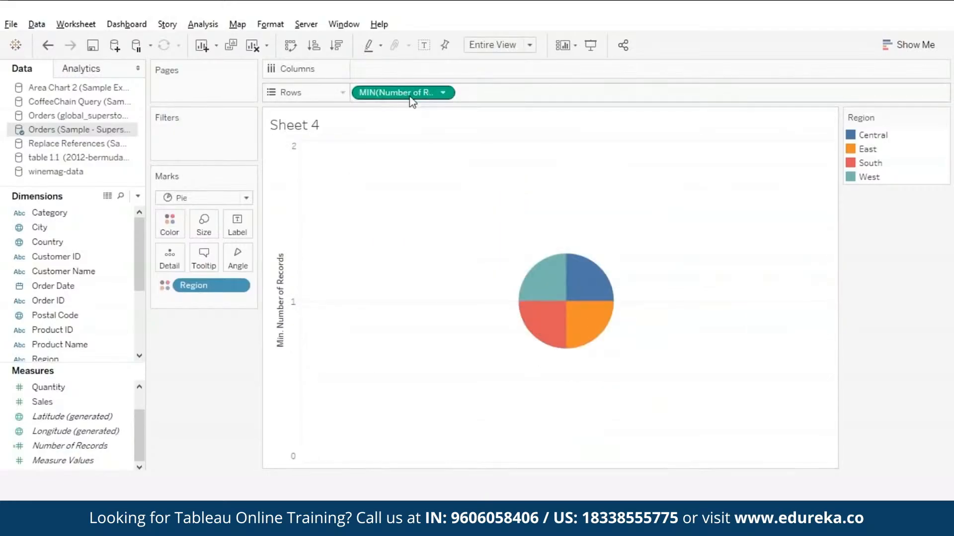
Duplicate the minimum Number of Records field on the rows and combine both copies as a dual axis.
left_click_drag(426, 93, 517, 97)
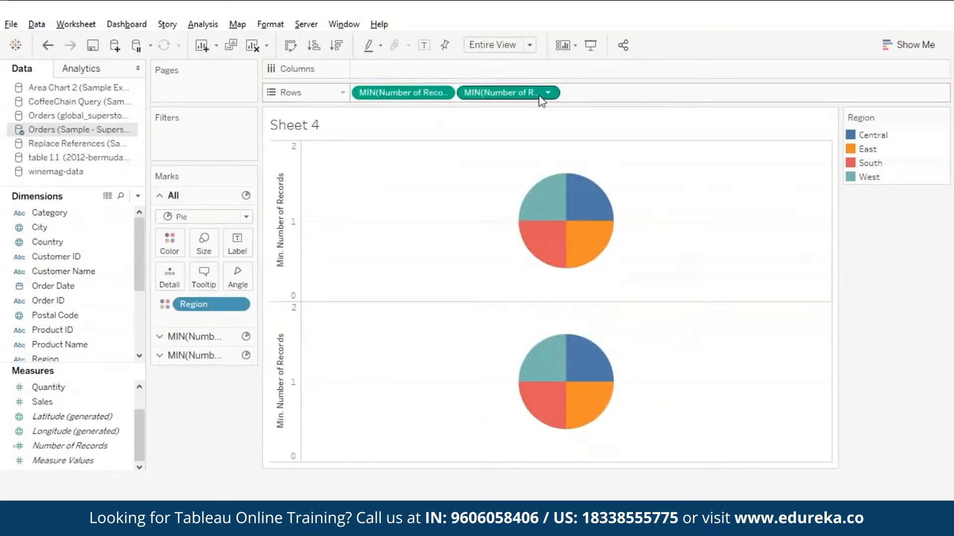
left_click(548, 93)
left_click(501, 353)
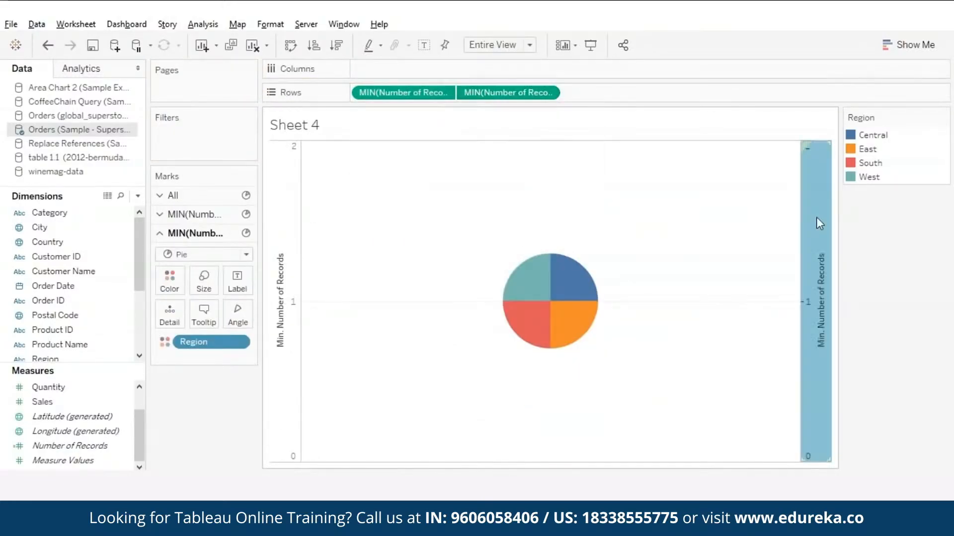
Hide the headers of both Min. Number of Records axes.
right_click(815, 217)
left_click(865, 369)
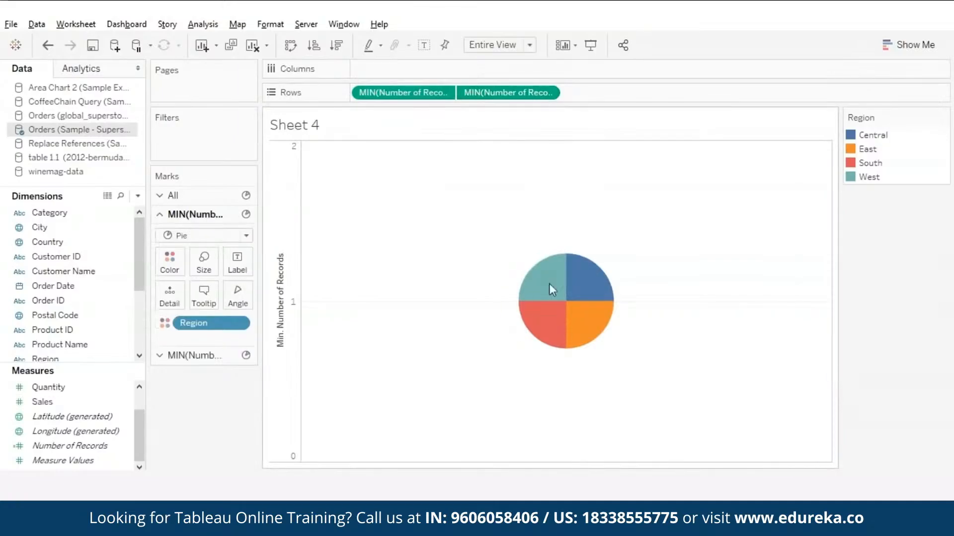
right_click(276, 249)
left_click(278, 387)
Remove Region from the second Number of Records marks and colour that pie white.
left_click(195, 356)
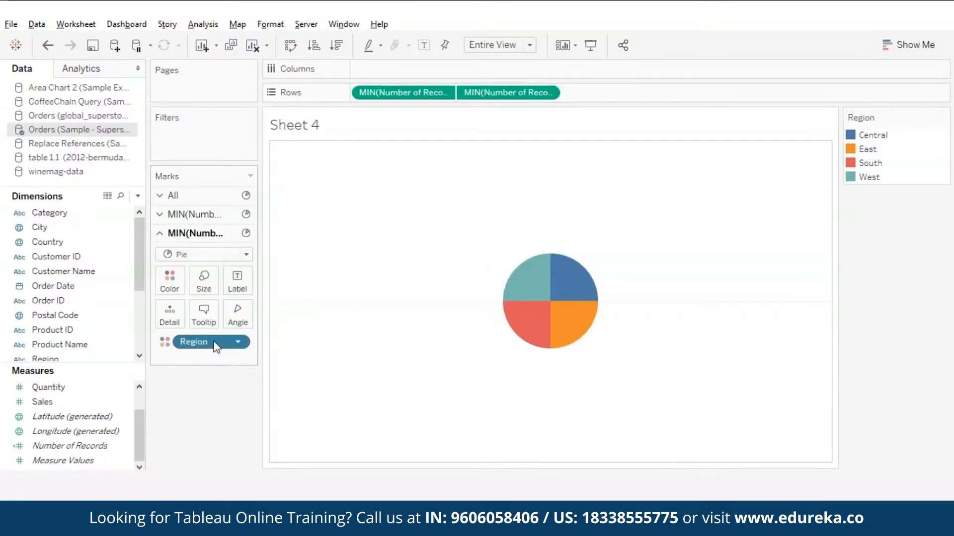
left_click_drag(200, 349, 187, 322)
left_click(170, 280)
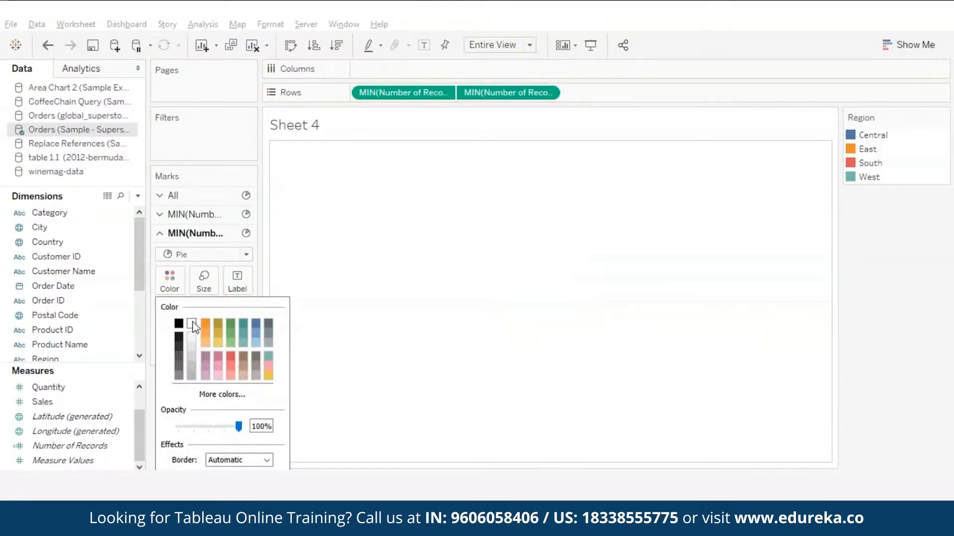
left_click(349, 395)
Enlarge the Region-coloured pie and the white pie, keeping the white one smaller to form a donut ring.
left_click(196, 214)
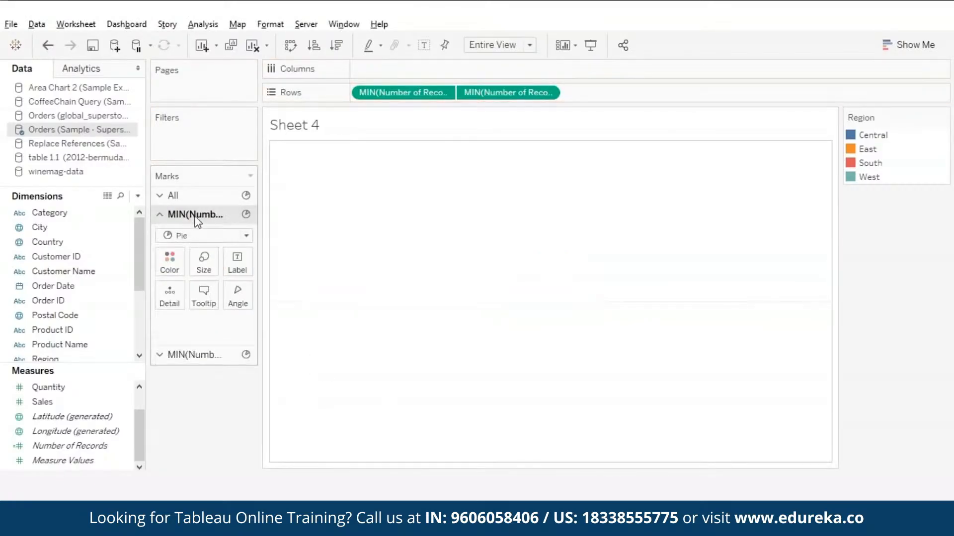
left_click(204, 261)
left_click_drag(251, 298, 275, 301)
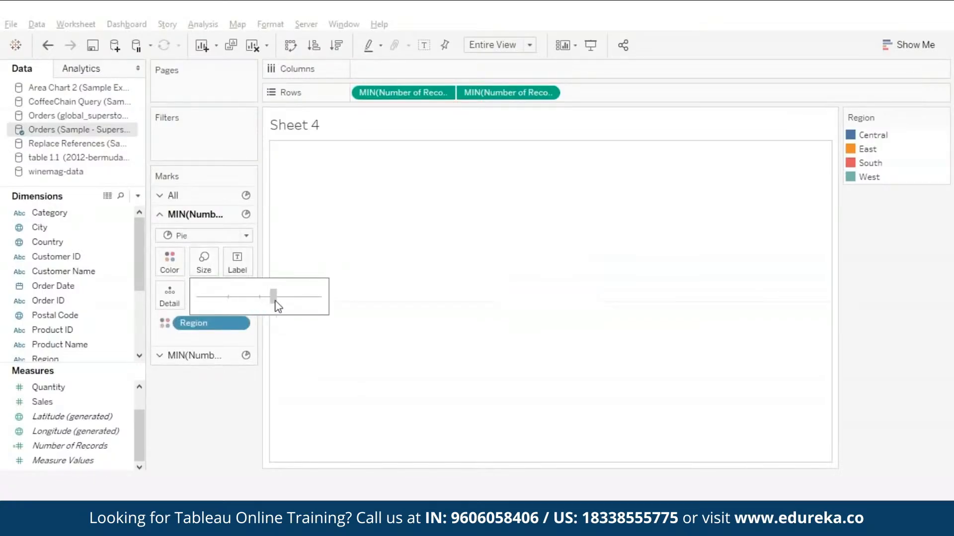
left_click(202, 431)
left_click(195, 355)
left_click(204, 280)
left_click_drag(250, 315, 273, 321)
left_click(216, 392)
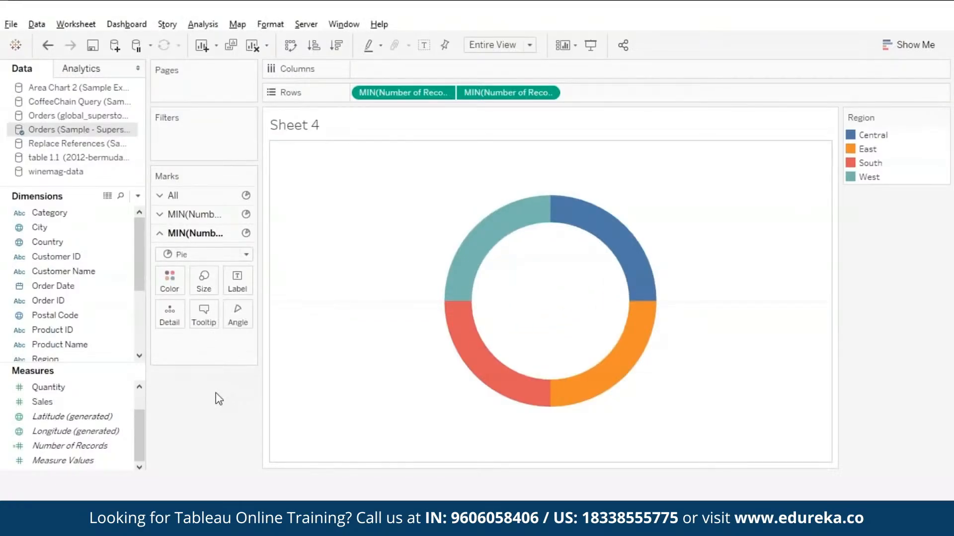
Label the white centre pie with the sum of Sales, preceded by the text "Total Sales =".
left_click_drag(47, 402, 237, 281)
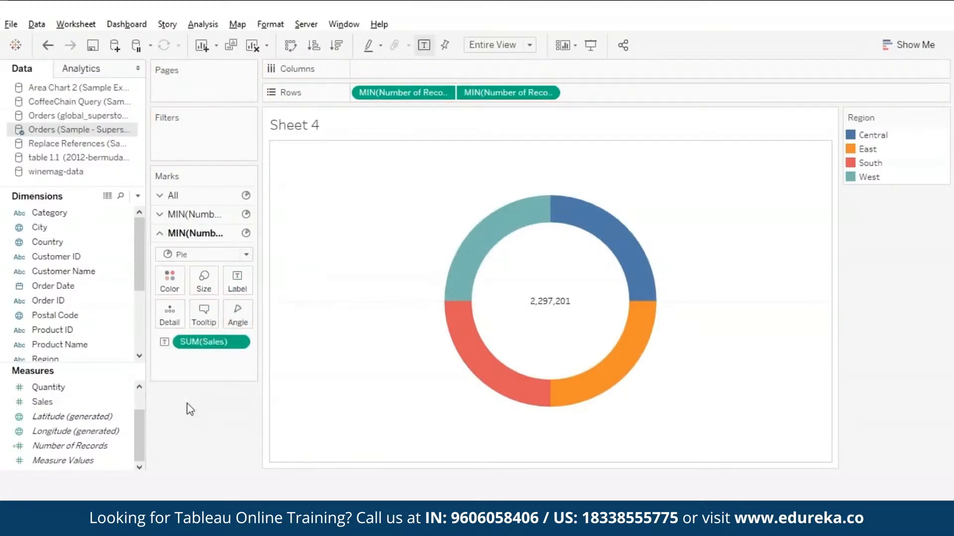
left_click(238, 280)
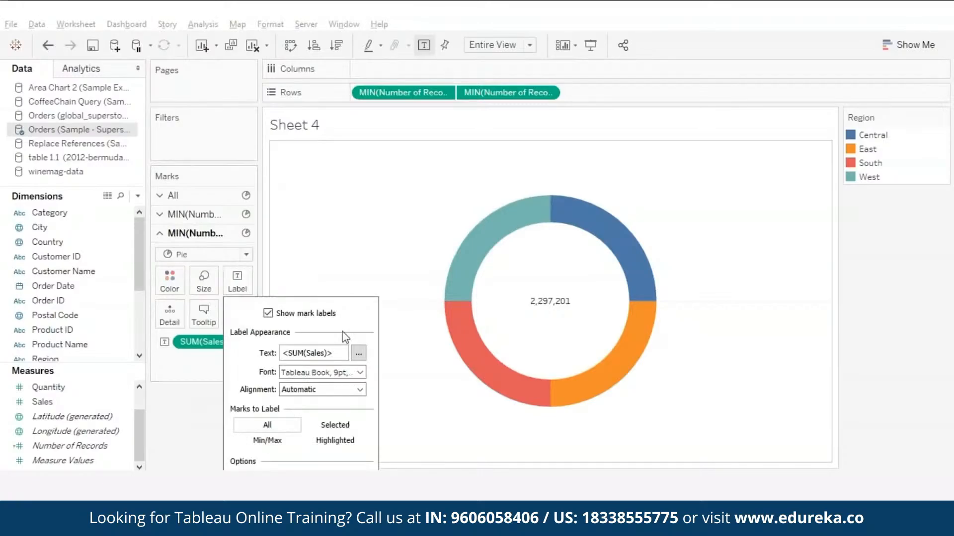
left_click(358, 353)
type("Total ")
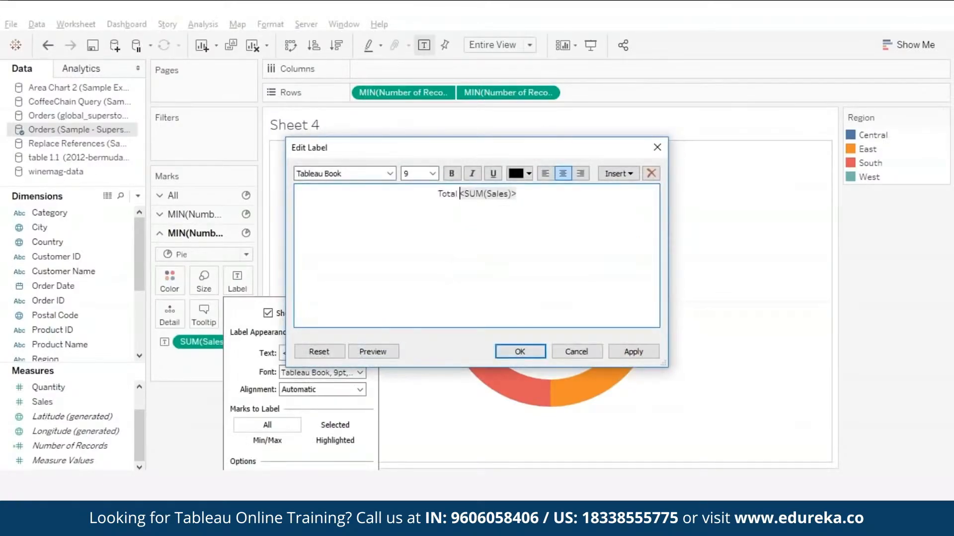
type("Sales =")
left_click(519, 351)
left_click(169, 316)
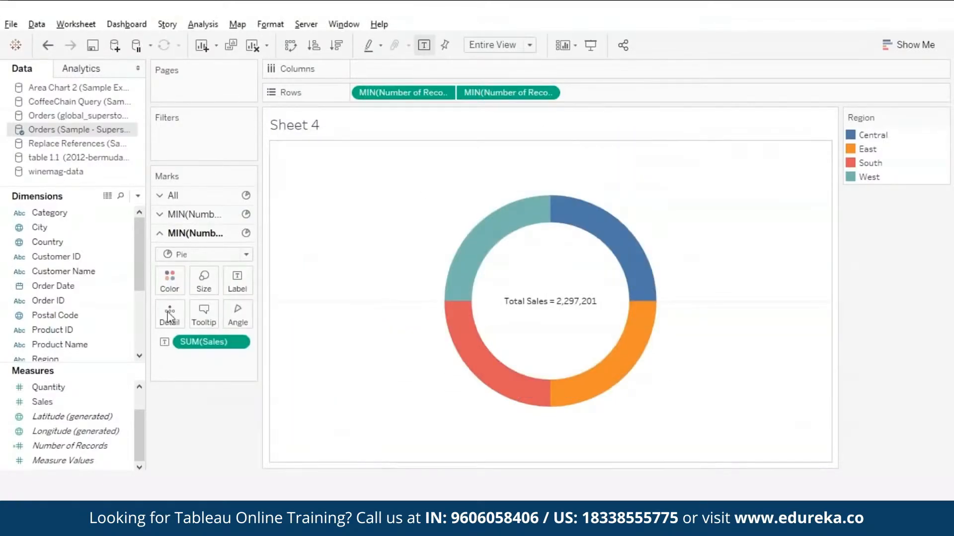
Label the outer Region slices with the sum of Sales, preceded by the text "Regional Sales =".
left_click(192, 214)
mouse_move(469, 315)
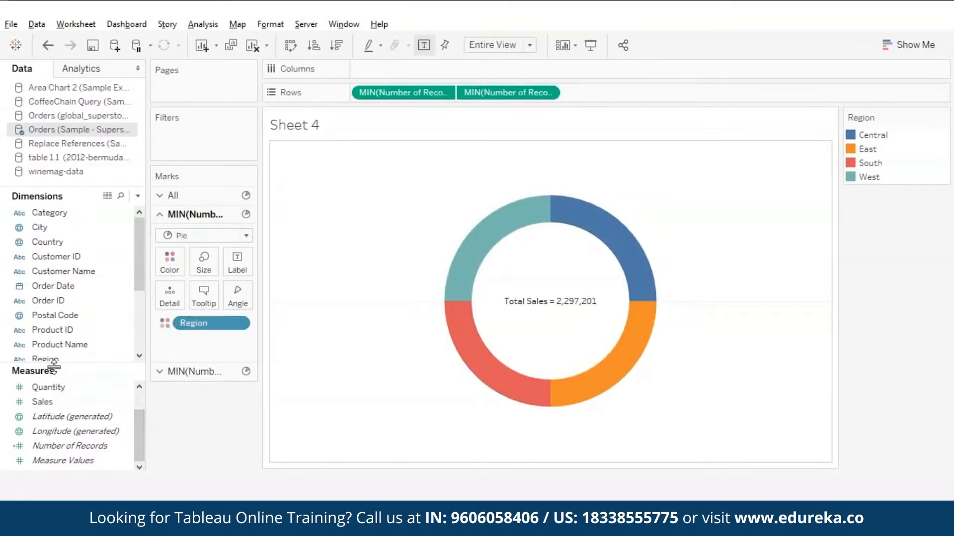
left_click_drag(42, 402, 235, 264)
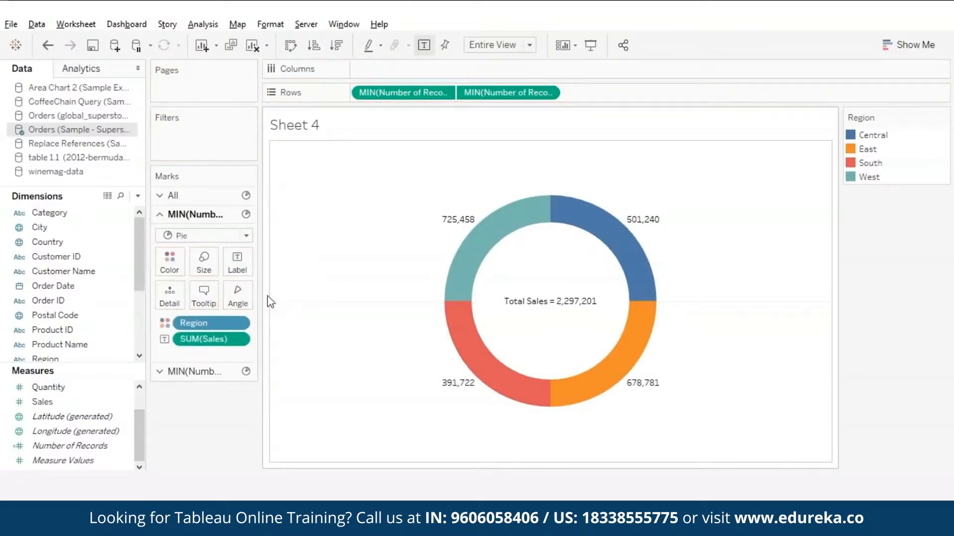
left_click(237, 263)
left_click(360, 332)
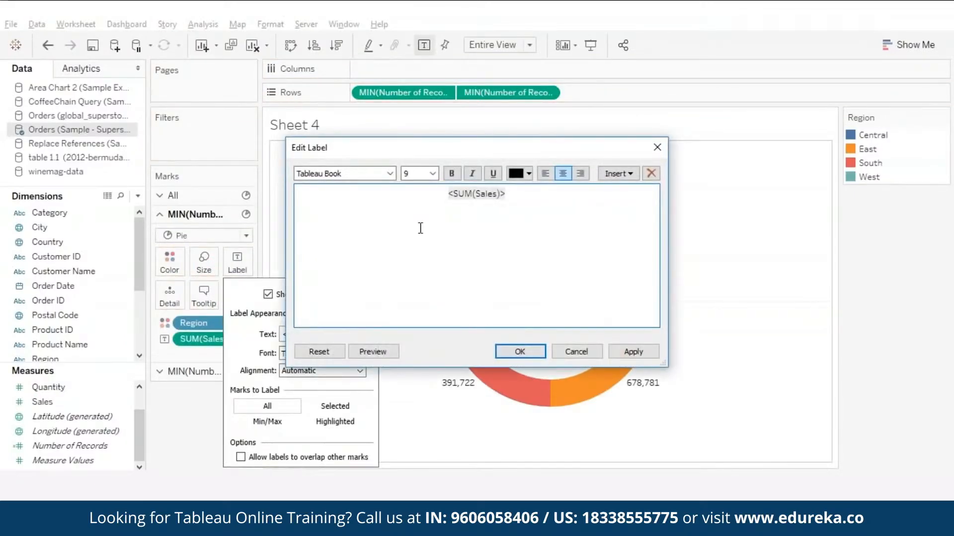
type("Regional Sales")
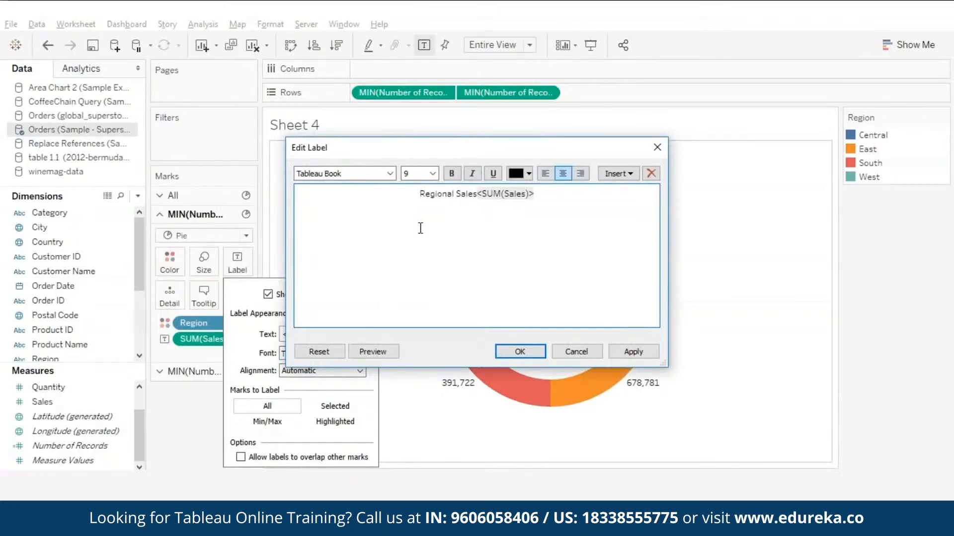
type(" =")
left_click(517, 352)
left_click(173, 424)
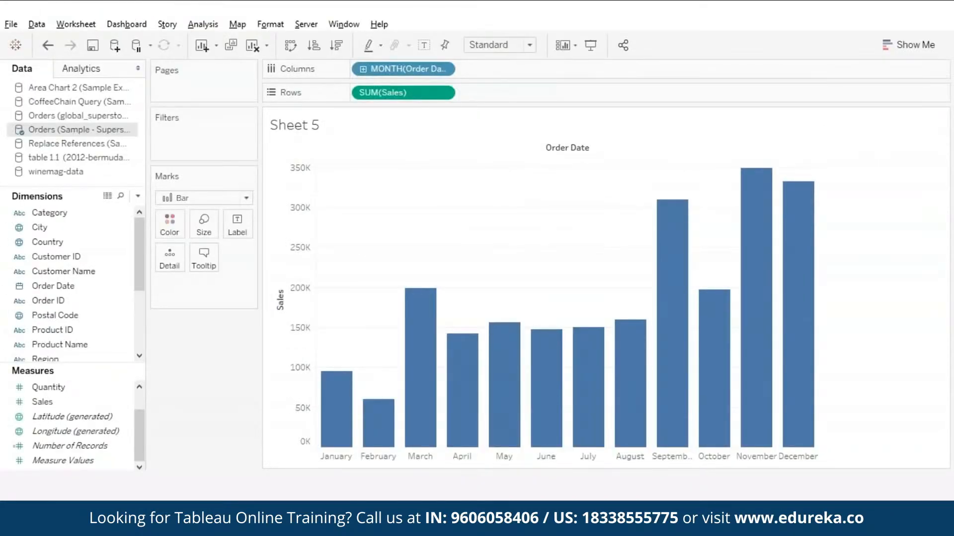
Turn off showing the innermost level at the bottom of the view in the advanced table layout options, and undo that change.
left_click(199, 29)
mouse_move(310, 216)
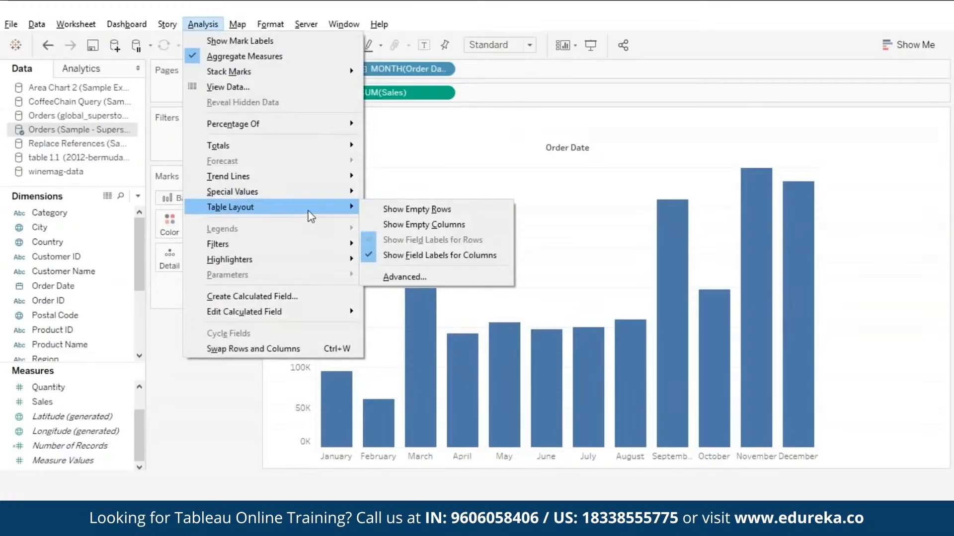
left_click(403, 276)
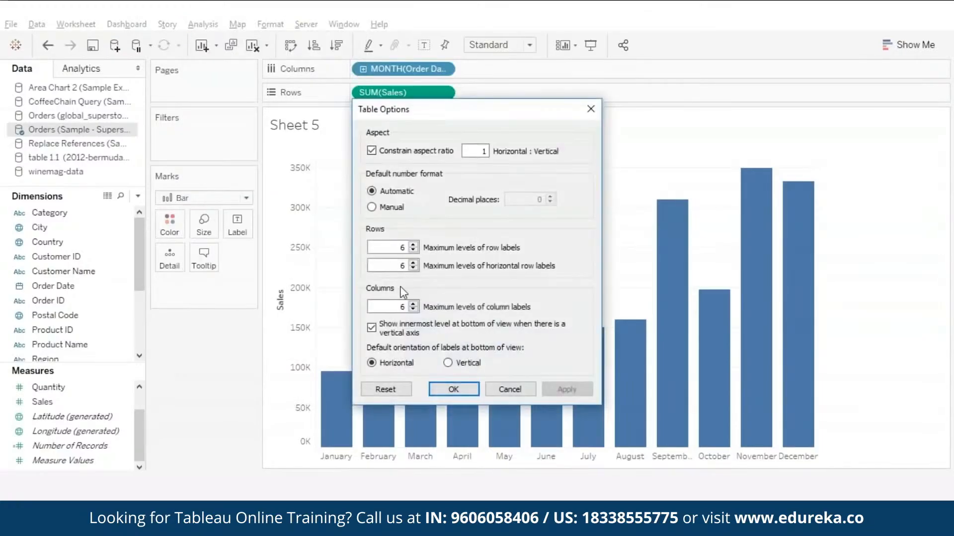
left_click(372, 330)
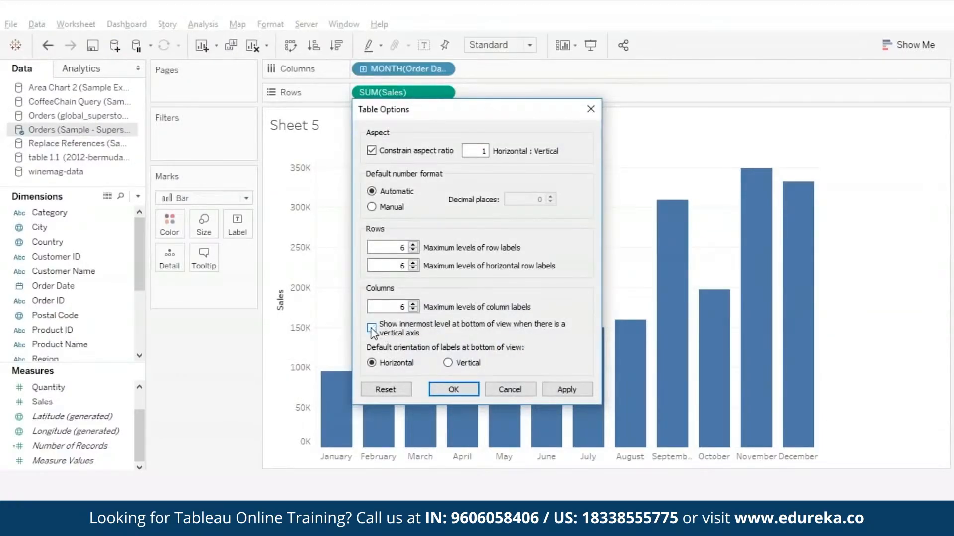
left_click(463, 391)
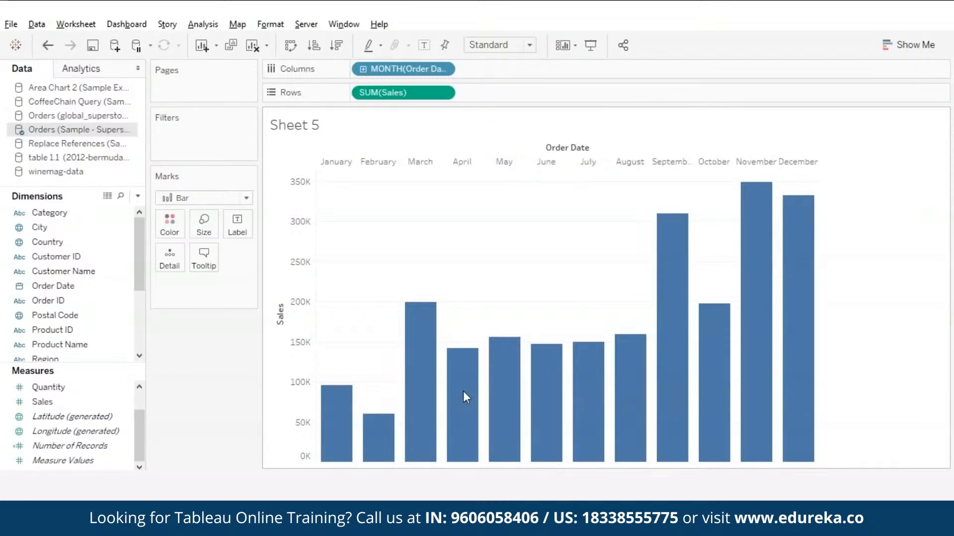
left_click(50, 47)
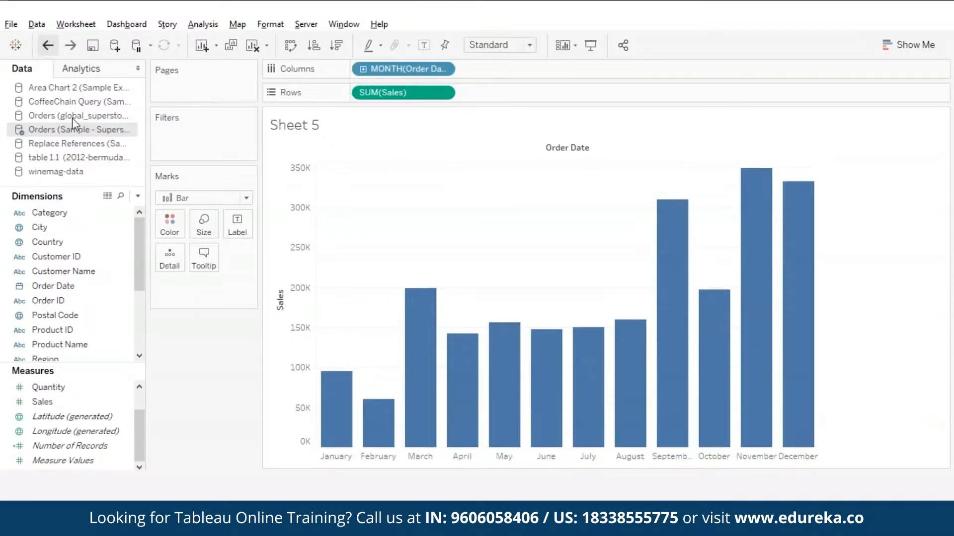
Duplicate the Order Date dimension of the superstore Orders data.
left_click(59, 287)
right_click(59, 287)
left_click(96, 61)
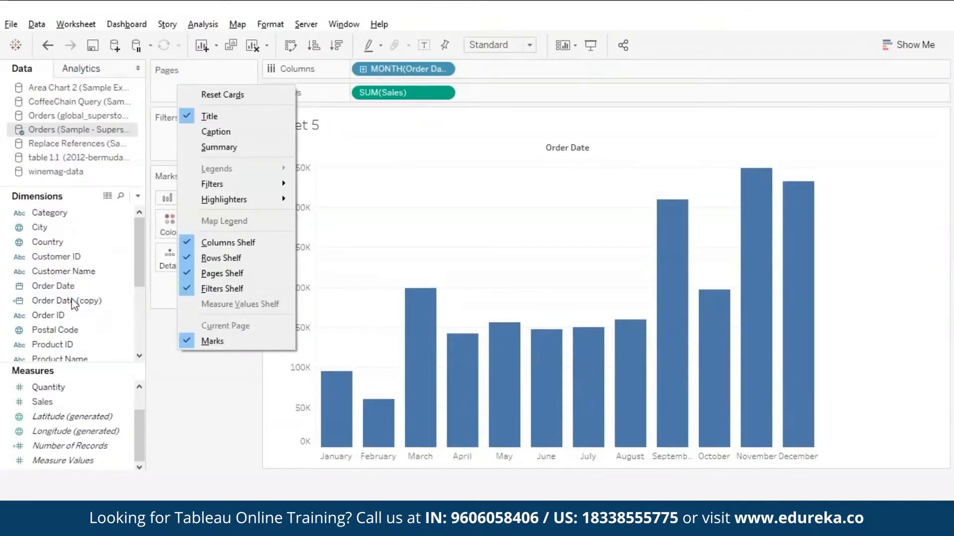
Add the month of Order Date (copy) to Columns after MONTH(Order Date) and hide its header.
left_click_drag(72, 303, 526, 72)
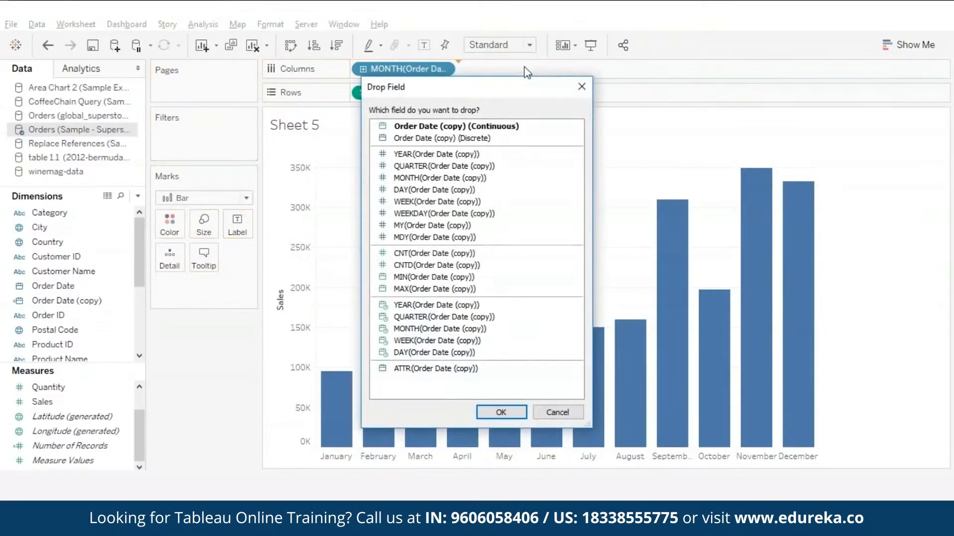
left_click(406, 179)
left_click(490, 329)
left_click(501, 412)
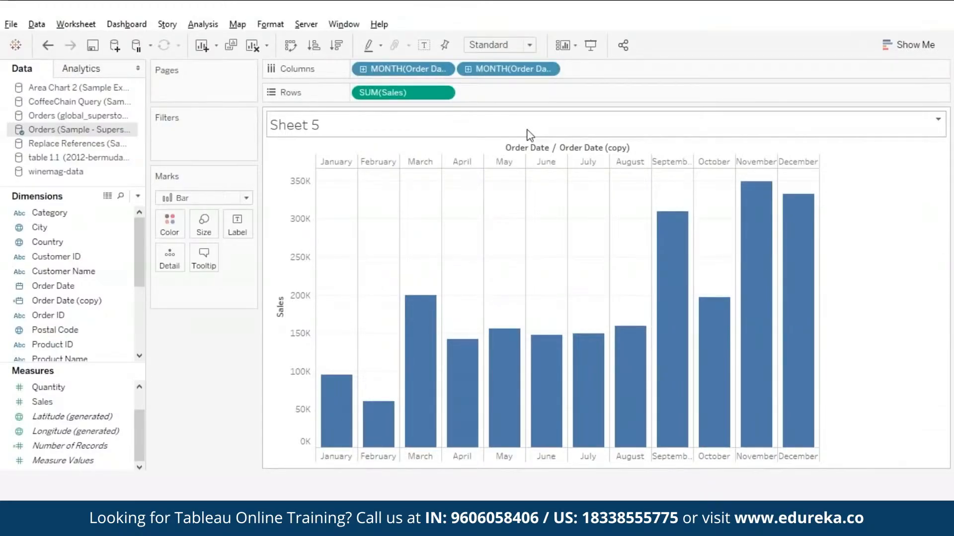
left_click(548, 69)
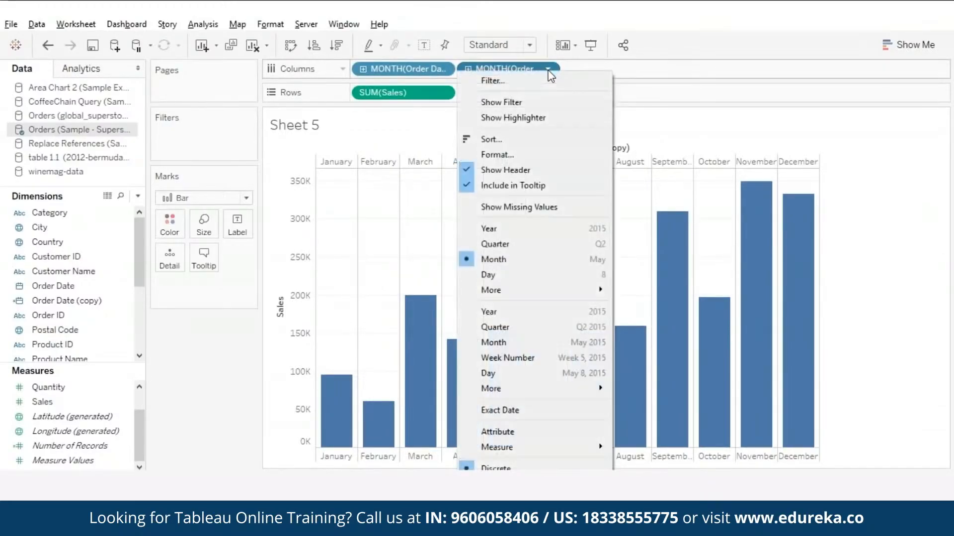
left_click(468, 172)
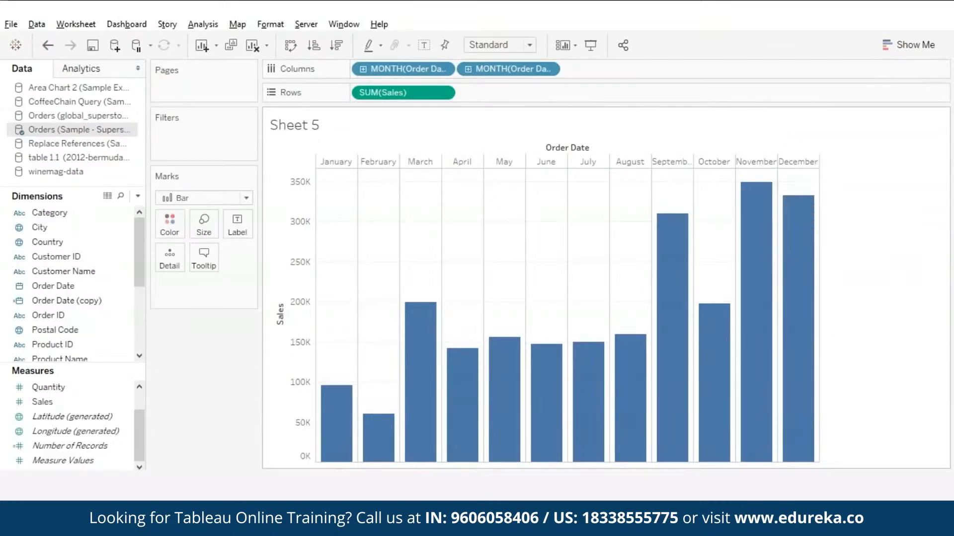
Format the month header dates above the bars, trying Abbreviation and settling on First Letter.
right_click(704, 165)
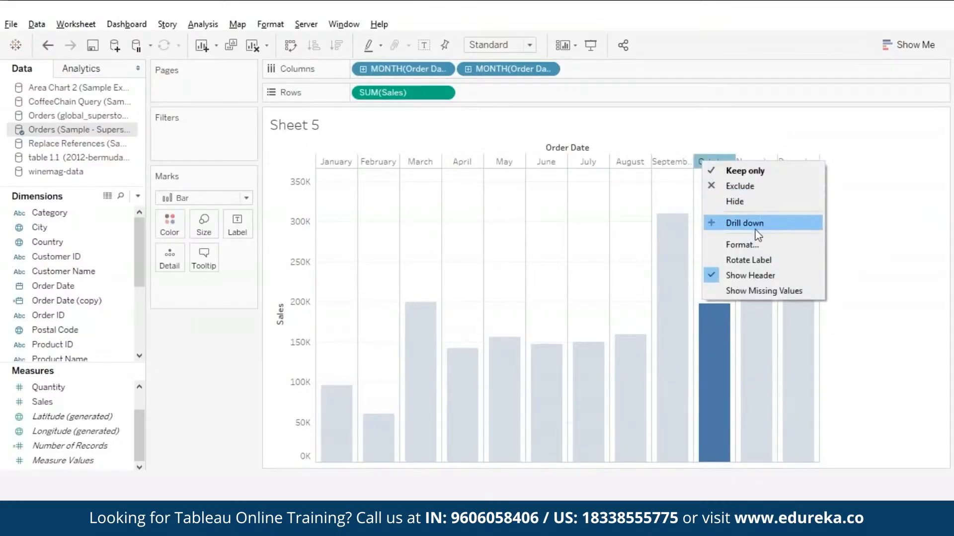
left_click(731, 244)
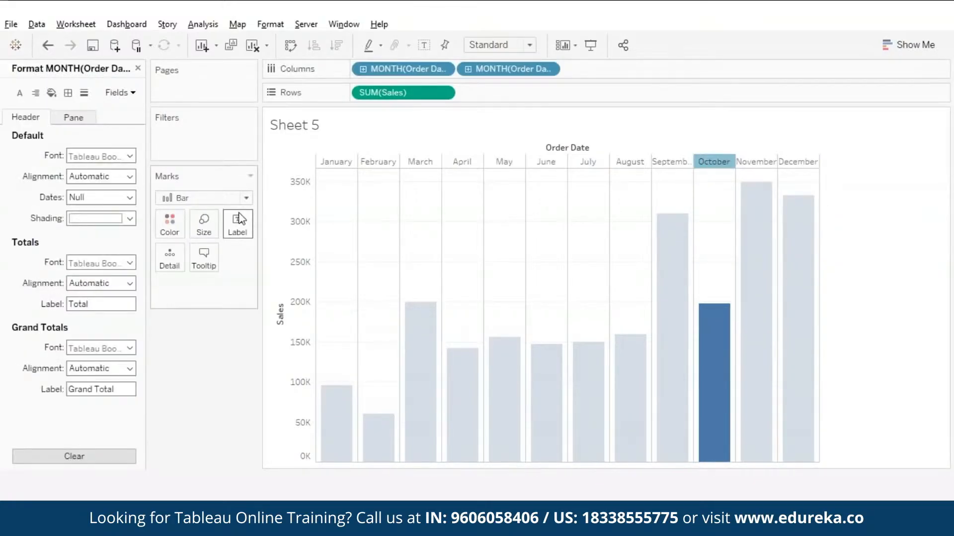
left_click(129, 197)
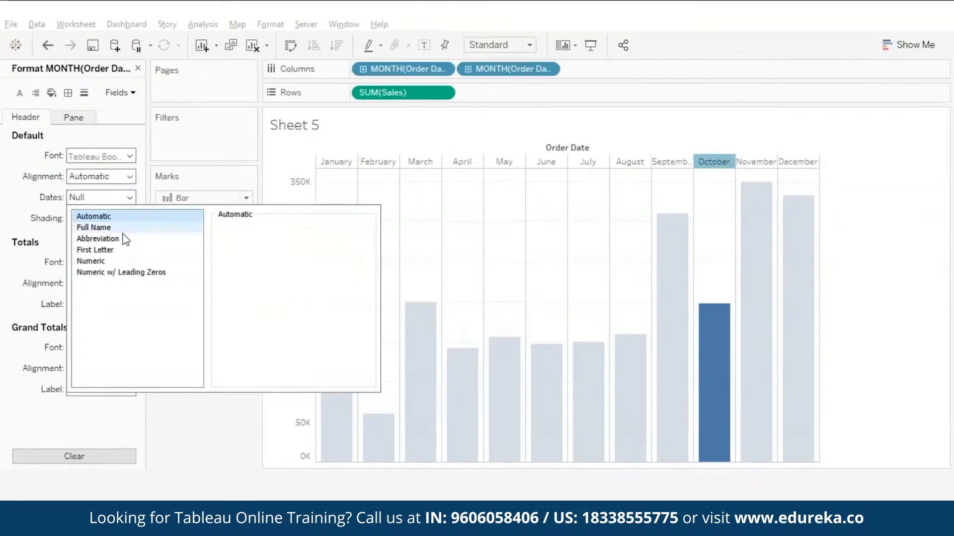
left_click(102, 239)
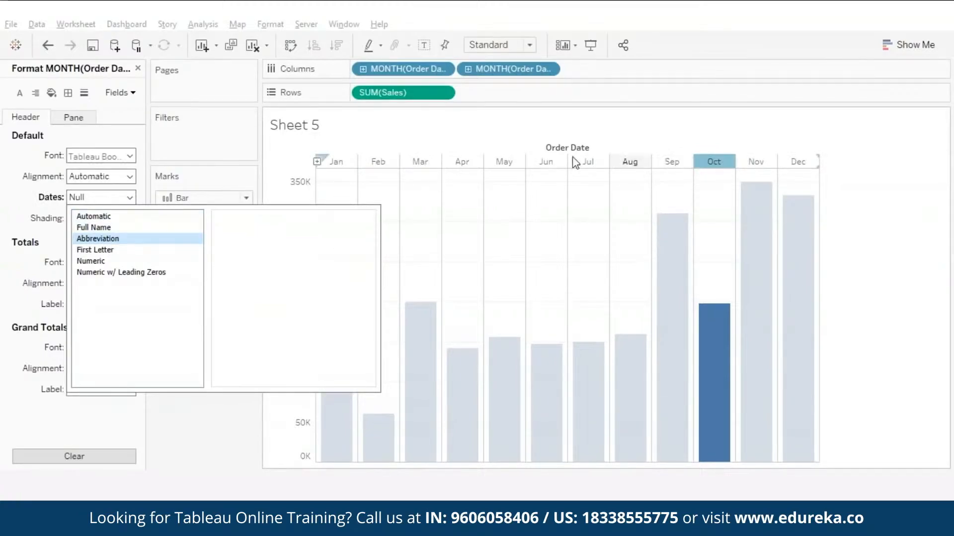
left_click(102, 250)
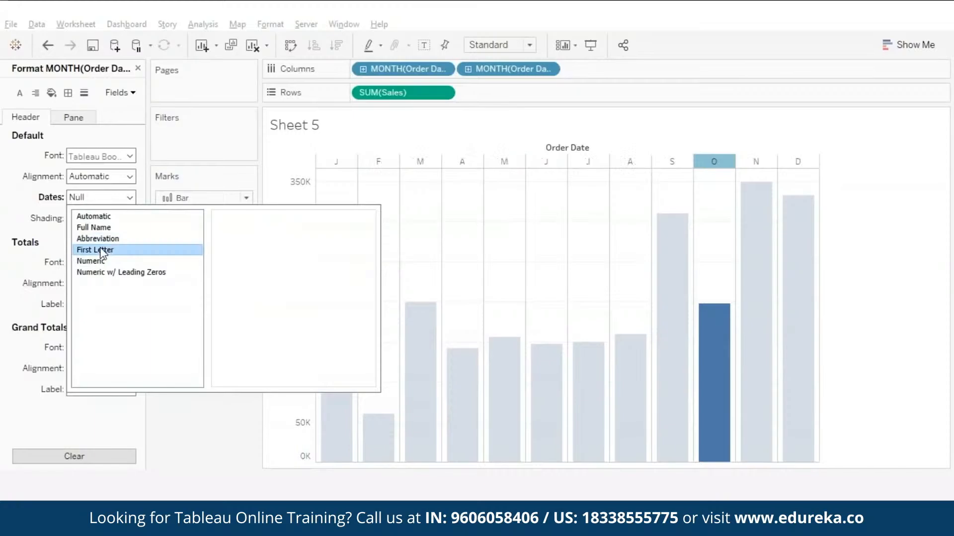
Switch to Sheet 6 and close the formatting pane to bring back the data fields.
left_click(210, 449)
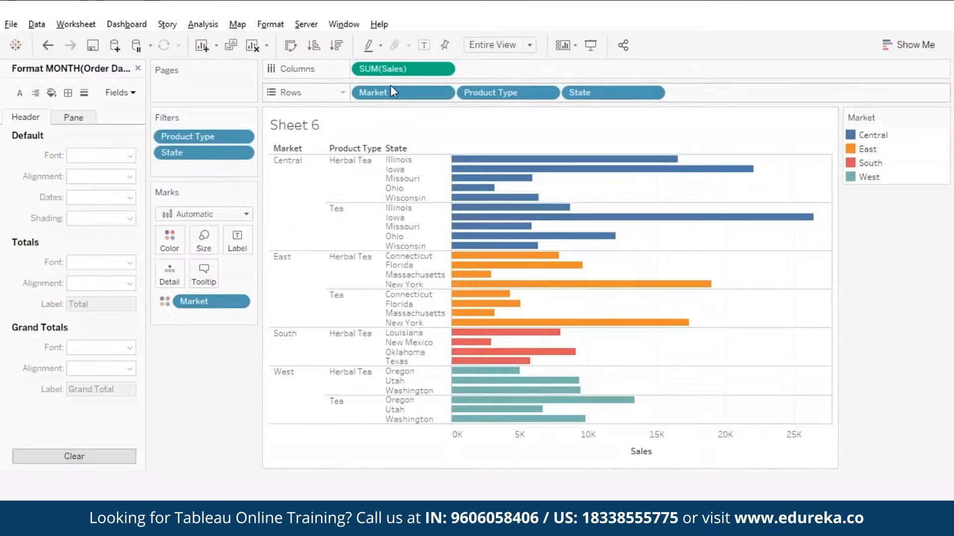
left_click_drag(390, 89, 308, 63)
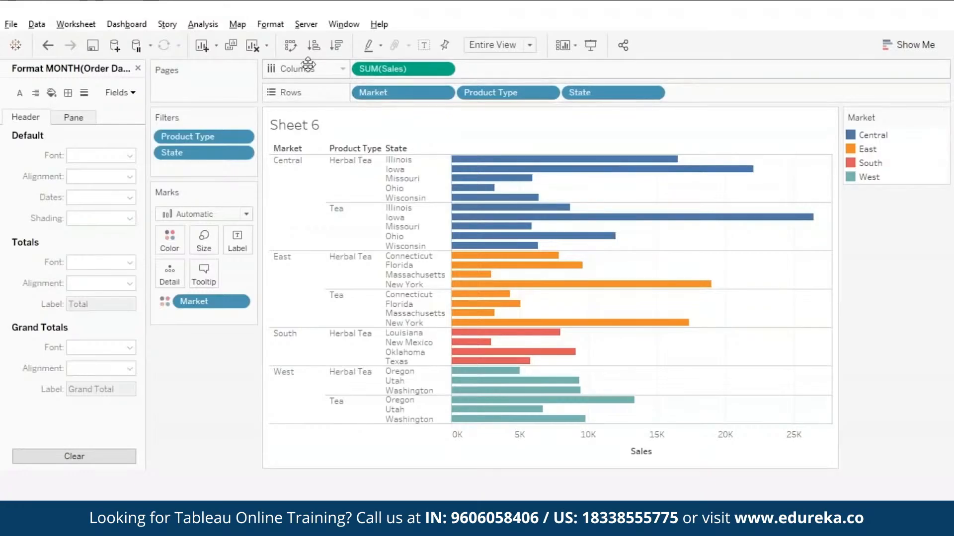
left_click(137, 69)
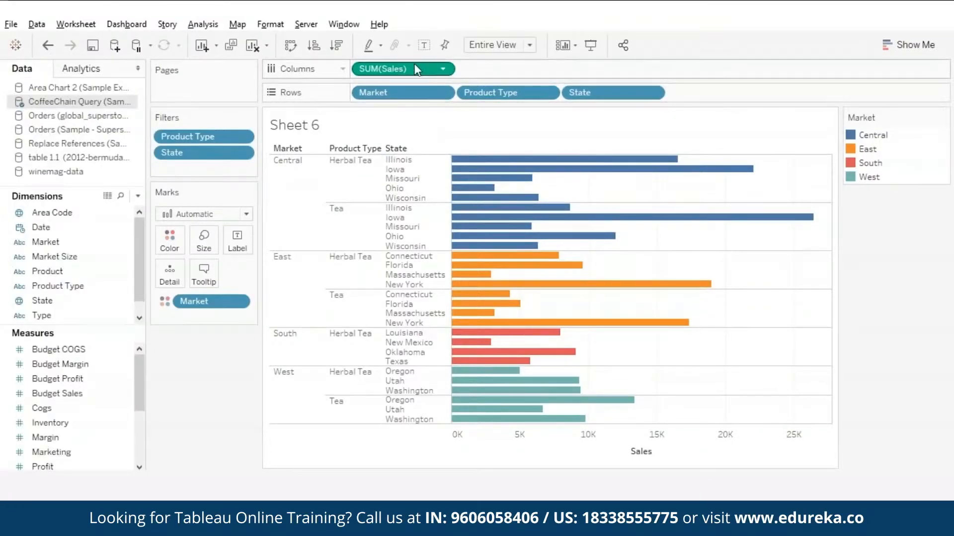
Duplicate SUM(Sales) in Columns and change the copy's formula to -SUM([Sales]).
left_click_drag(408, 71, 524, 69)
double_click(464, 69)
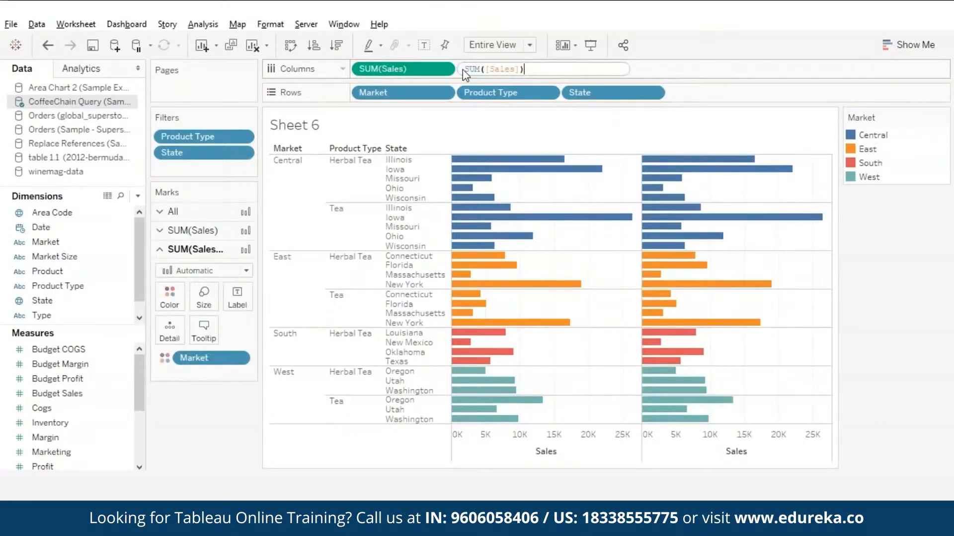
type("-")
key("Return")
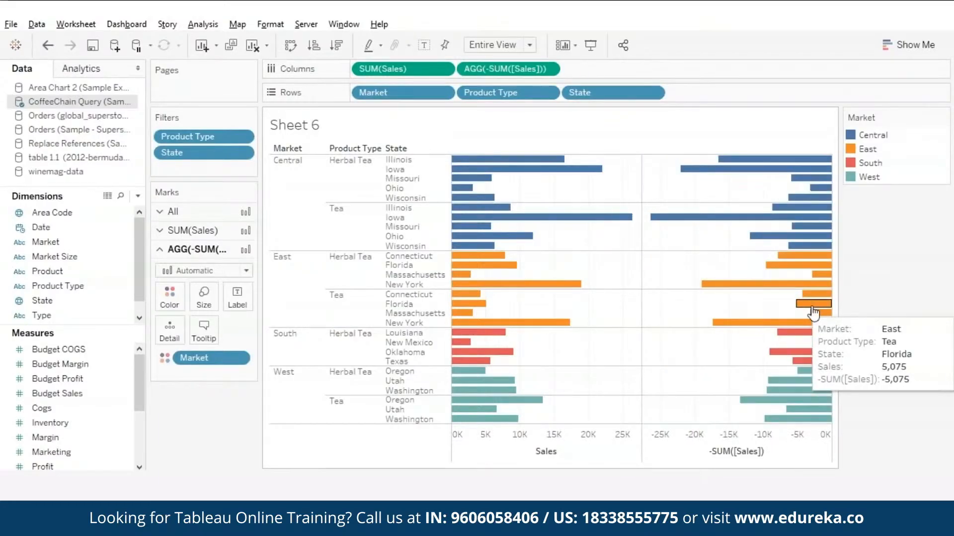
Convert the -SUM([Sales]) field to discrete and place it in Rows directly after Market.
left_click(548, 69)
left_click(492, 203)
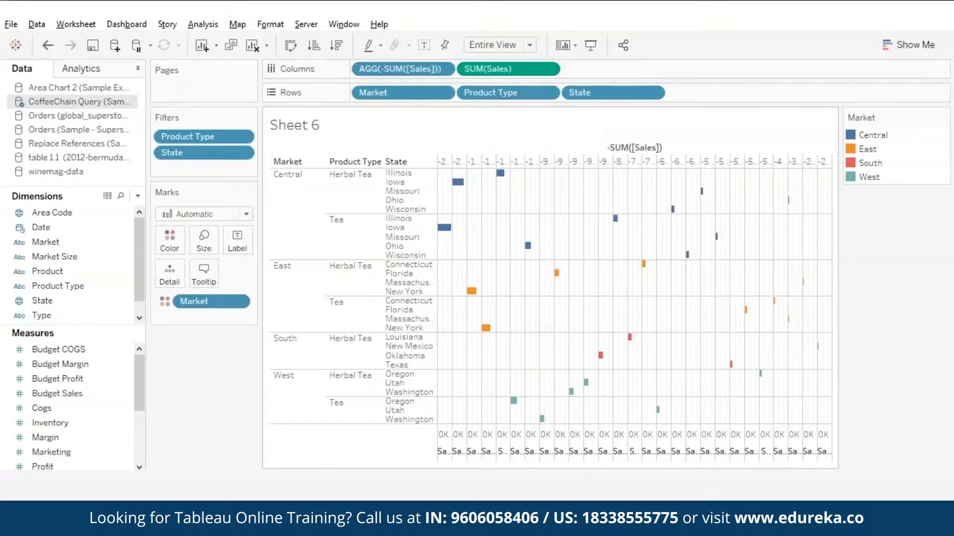
mouse_move(409, 73)
left_mouse_down()
mouse_move(468, 90)
mouse_move(457, 91)
left_mouse_up()
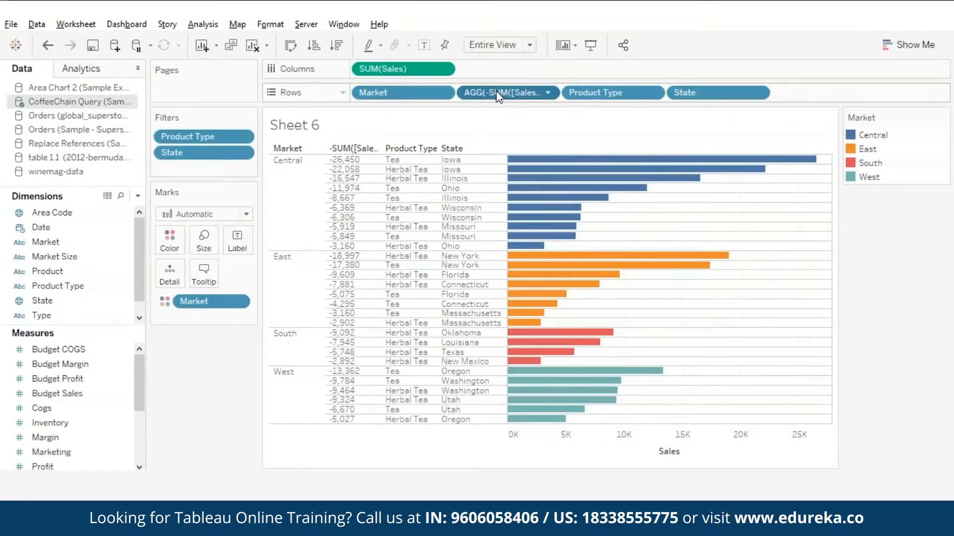
Move -SUM([Sales]) between Product Type and State in Rows to sort the states, and remove it from the view.
left_click_drag(496, 93, 663, 92)
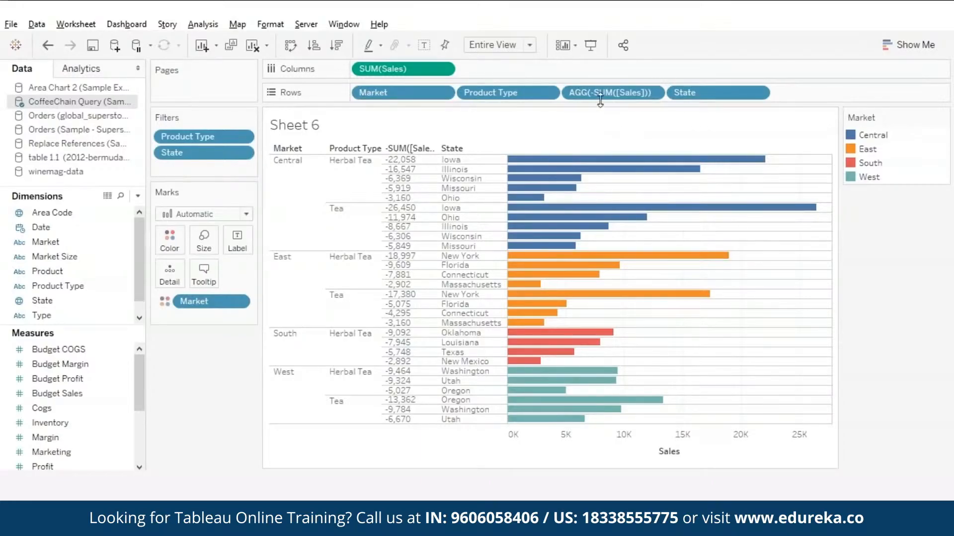
left_click_drag(609, 93, 186, 164)
Set up a new parameter named "sort by" with data type String.
left_click(138, 196)
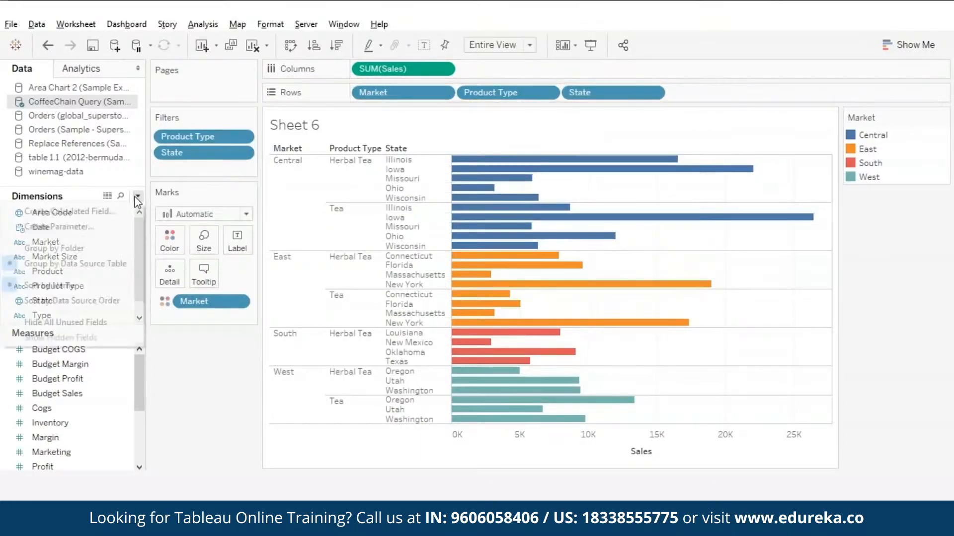
left_click(64, 227)
type("sor")
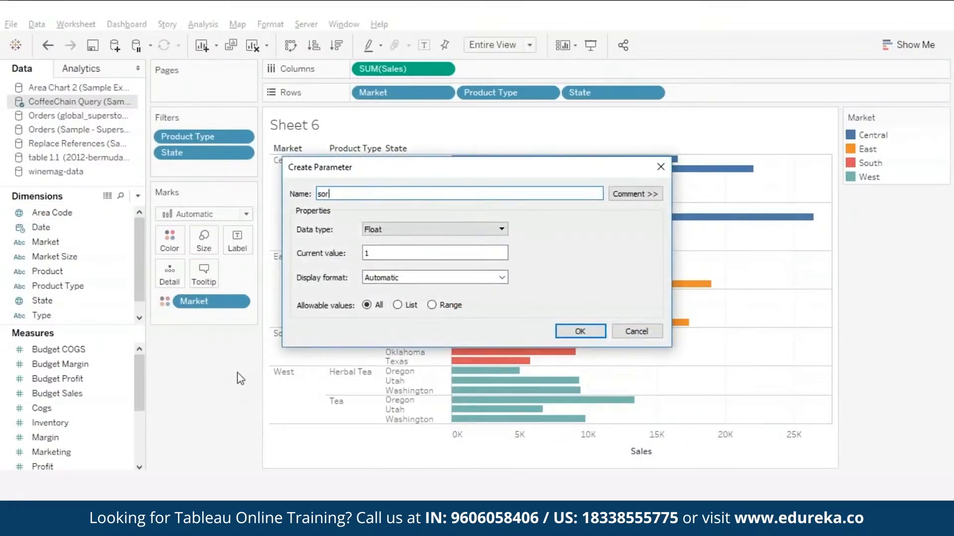
type("t by")
left_click(497, 229)
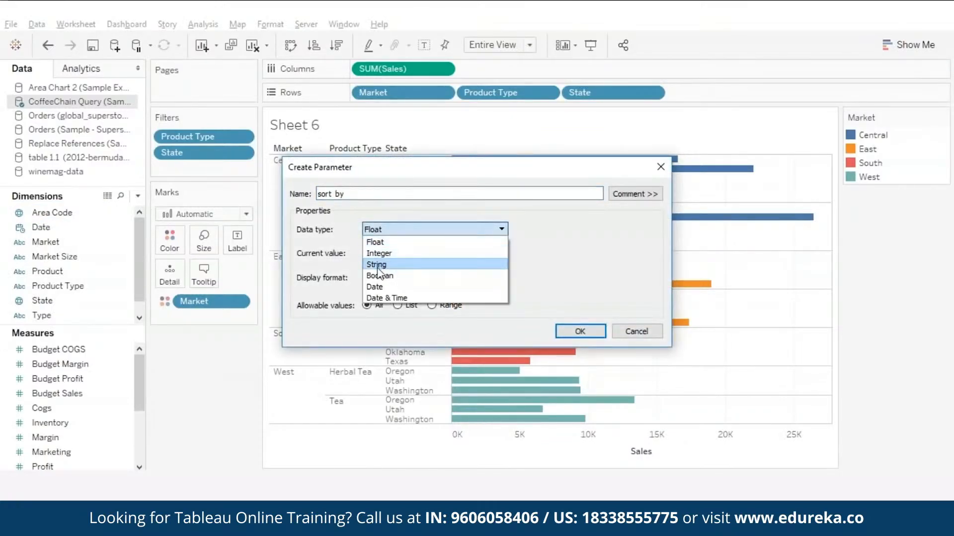
left_click(378, 264)
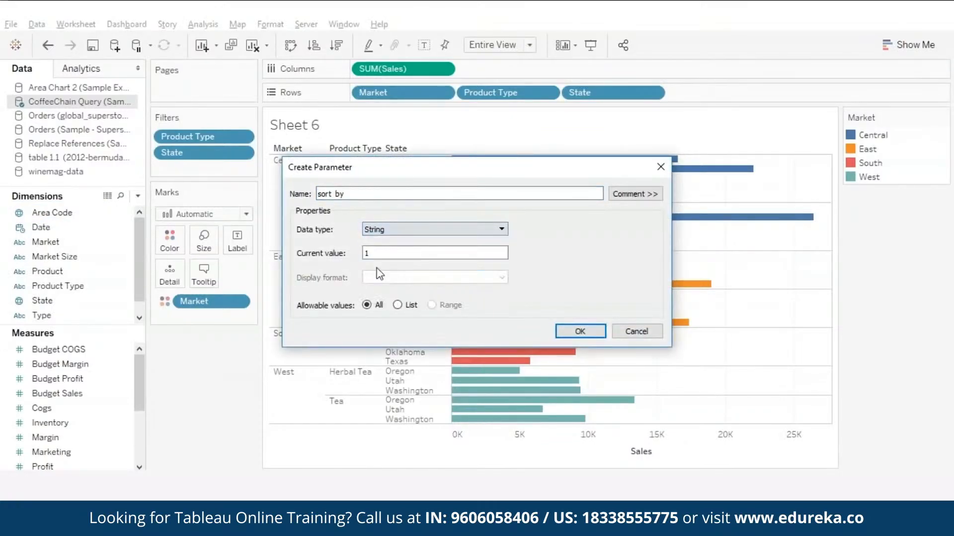
Restrict the sort by parameter to a list with the values market and producttype, and create it.
left_click(398, 305)
left_click(342, 363)
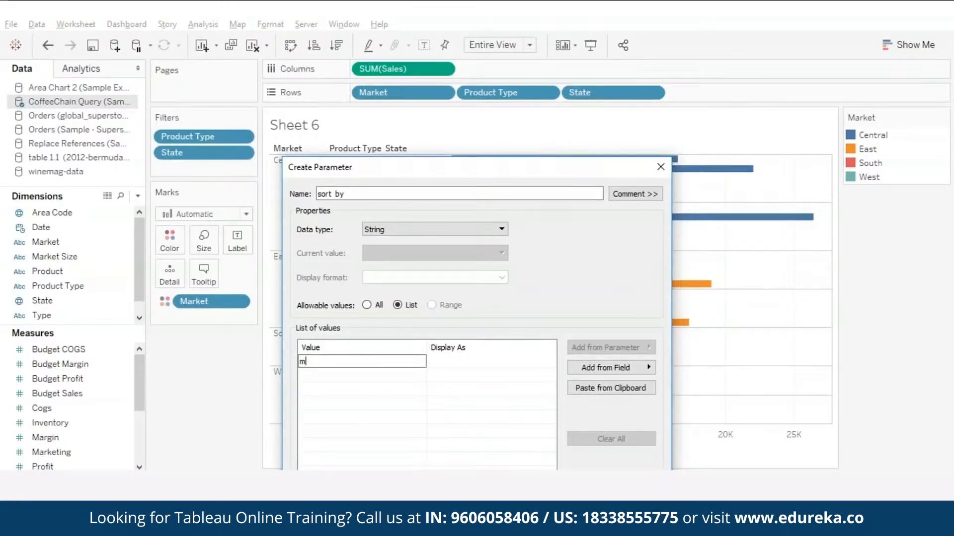
type("market")
key("Return")
type("producttype")
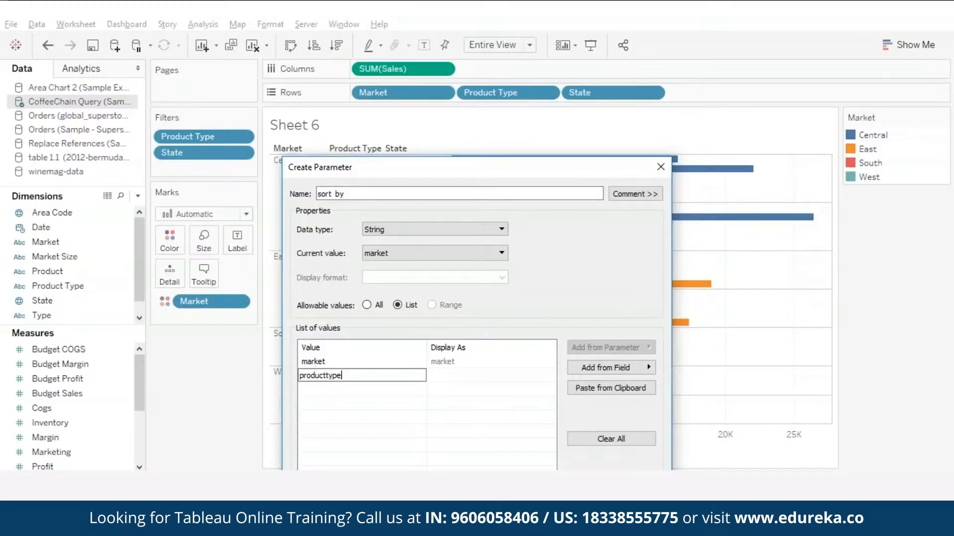
key("Return")
key("Return")
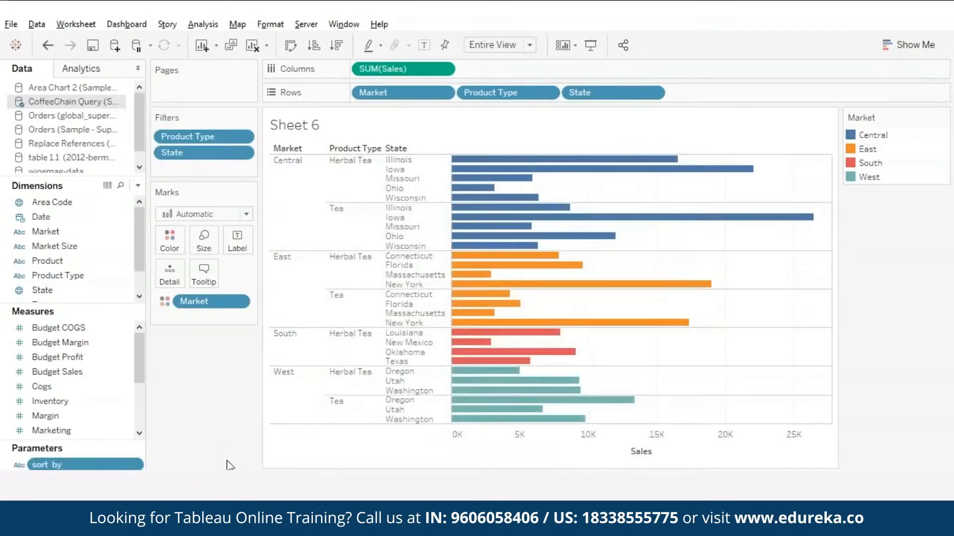
Show the sort by parameter control and test it by choosing producttype and returning to market.
left_click(135, 465)
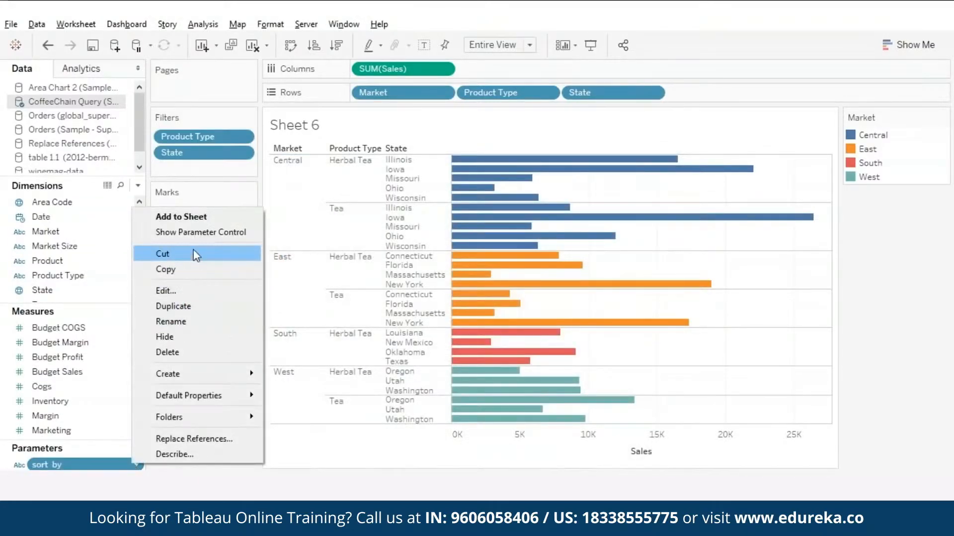
left_click(196, 233)
left_click(900, 217)
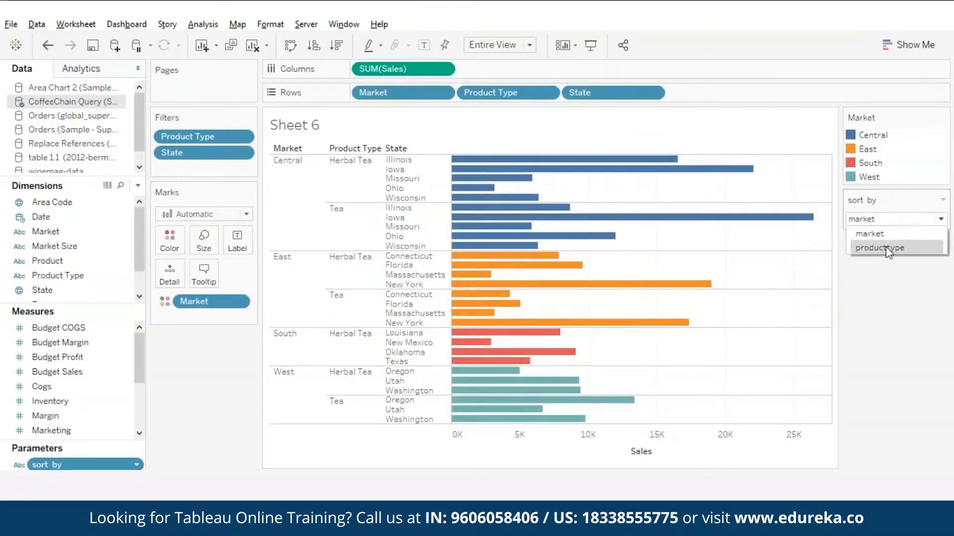
left_click(888, 255)
left_click(902, 220)
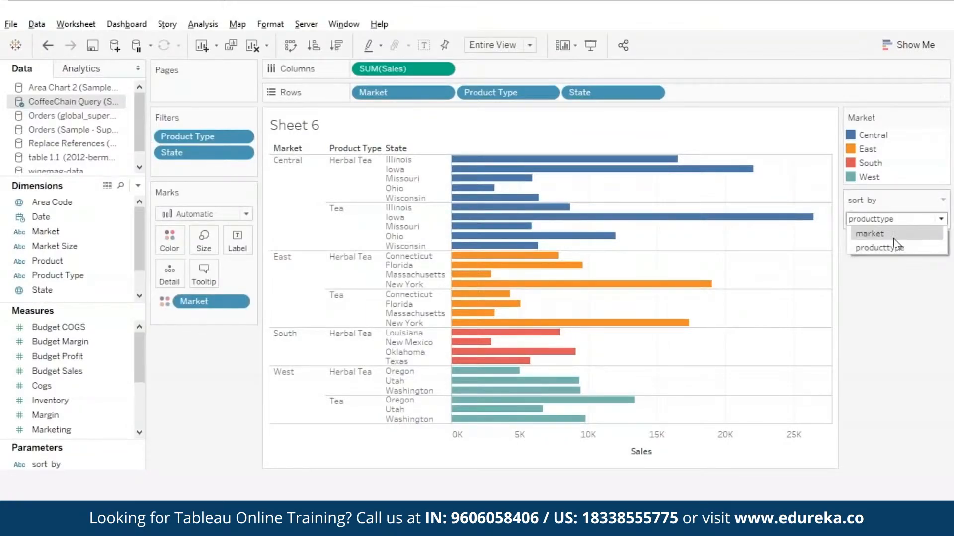
left_click(889, 232)
Start a new calculated field named "sort by market".
scroll(127, 338, "down", 1)
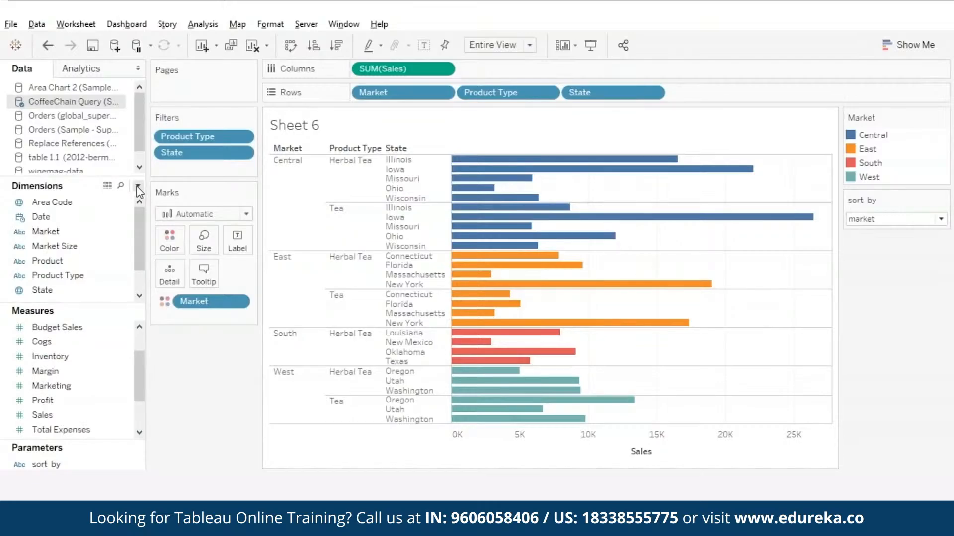
left_click(137, 186)
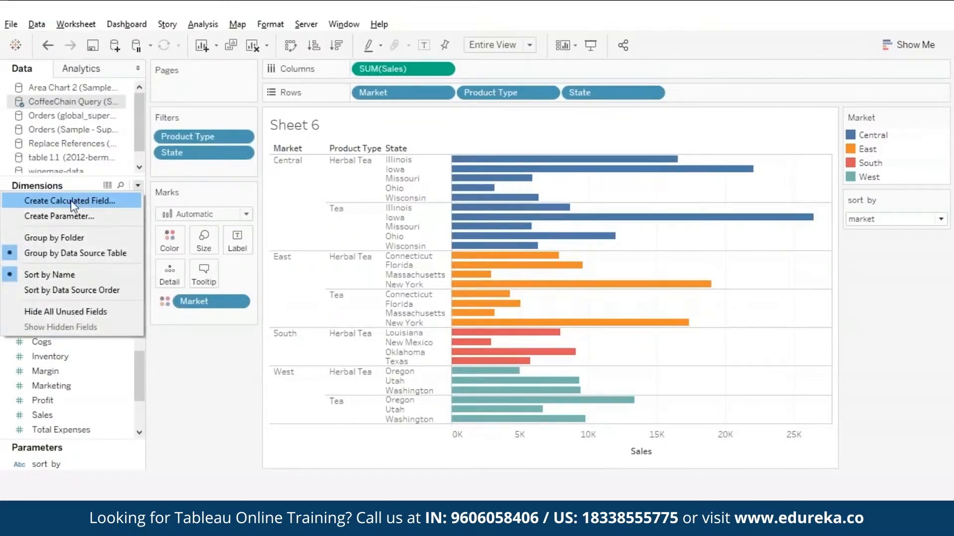
left_click(71, 197)
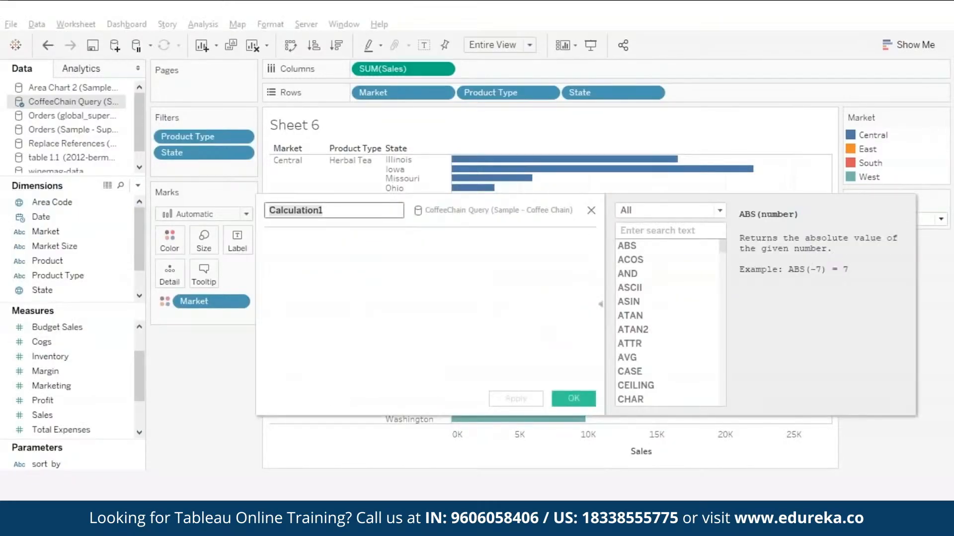
type("soe")
type("t ")
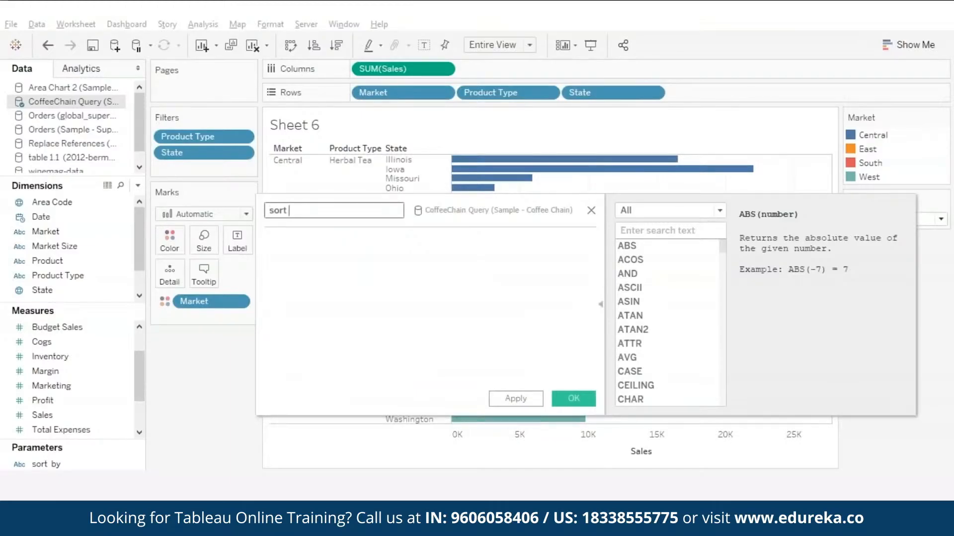
type("by market")
left_click(323, 250)
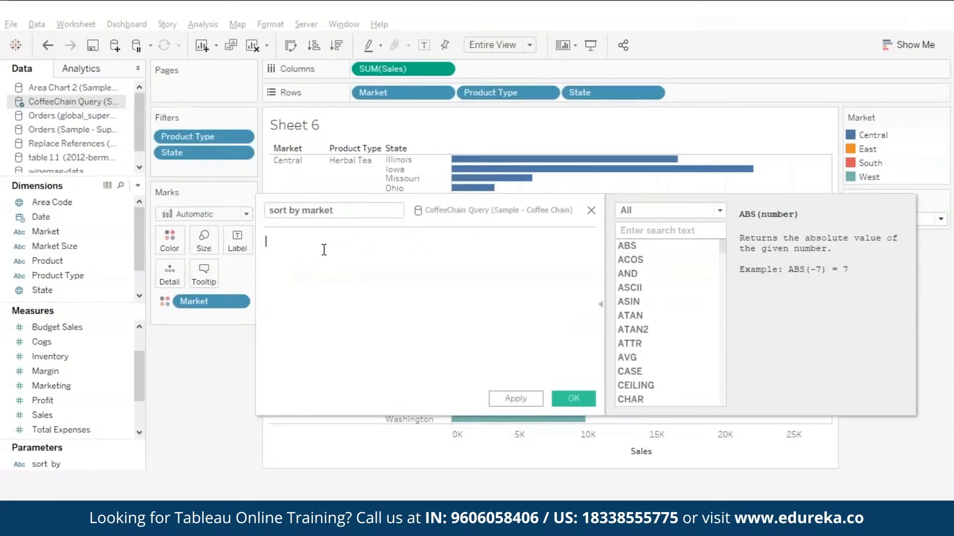
Enter the formula IF [sort by] = 'market' THEN -SUM([Sales]) END, copy it for reuse, and save the calculated field.
type("IF [sort by] = '")
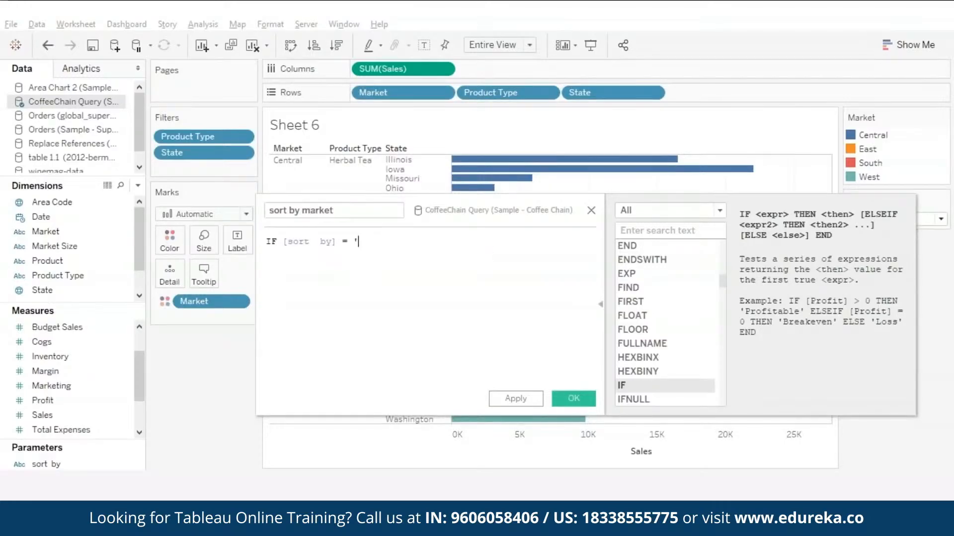
type("market' THEN ")
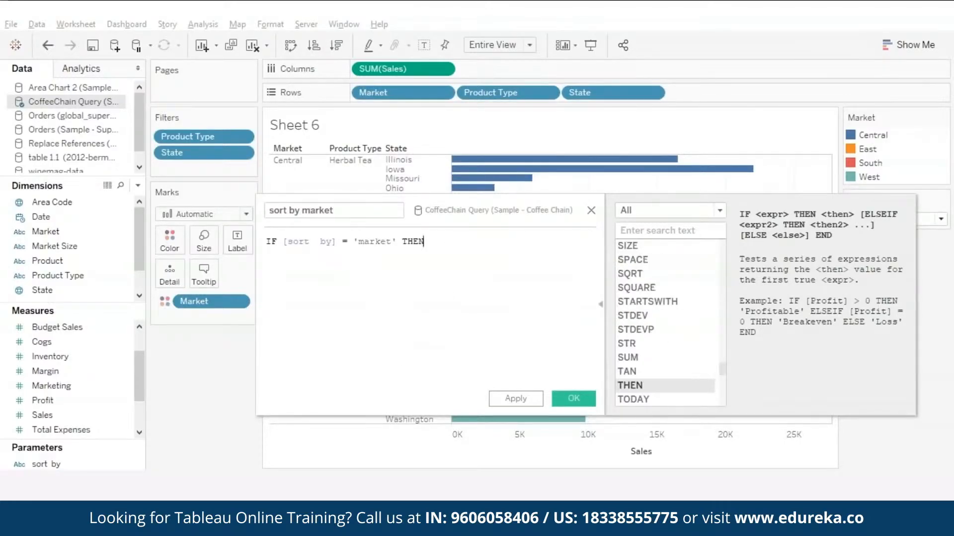
type("-SUM(sales")
key("Return")
type(") END")
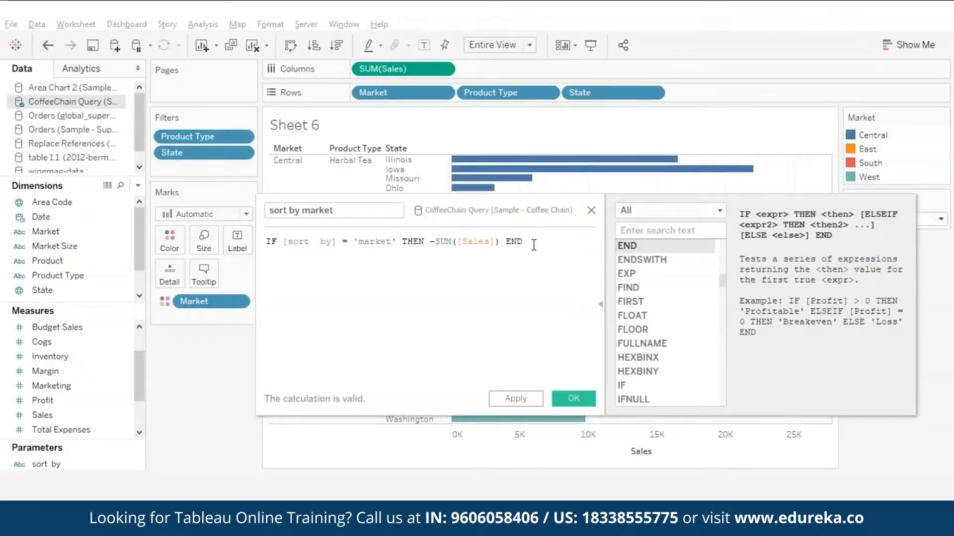
key("ctrl+a")
key("ctrl+c")
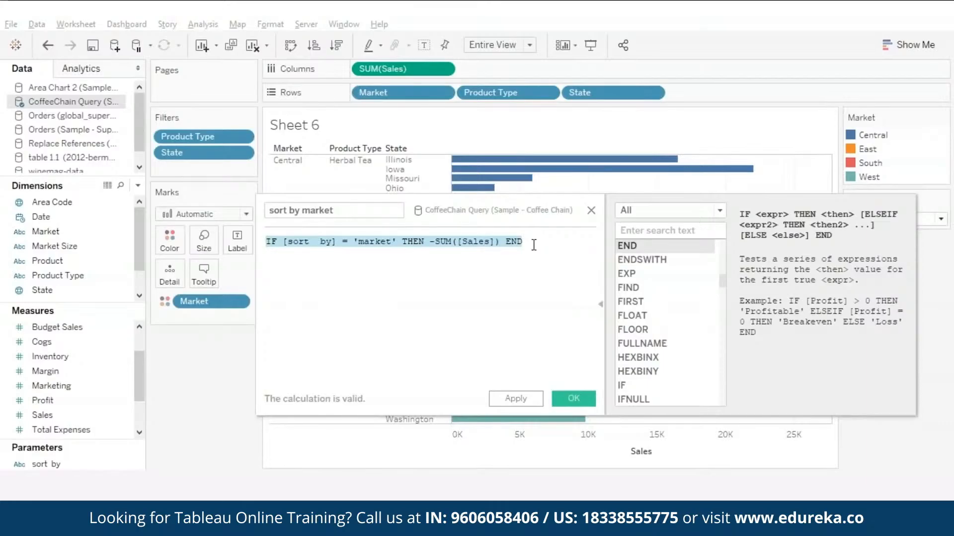
left_click(576, 398)
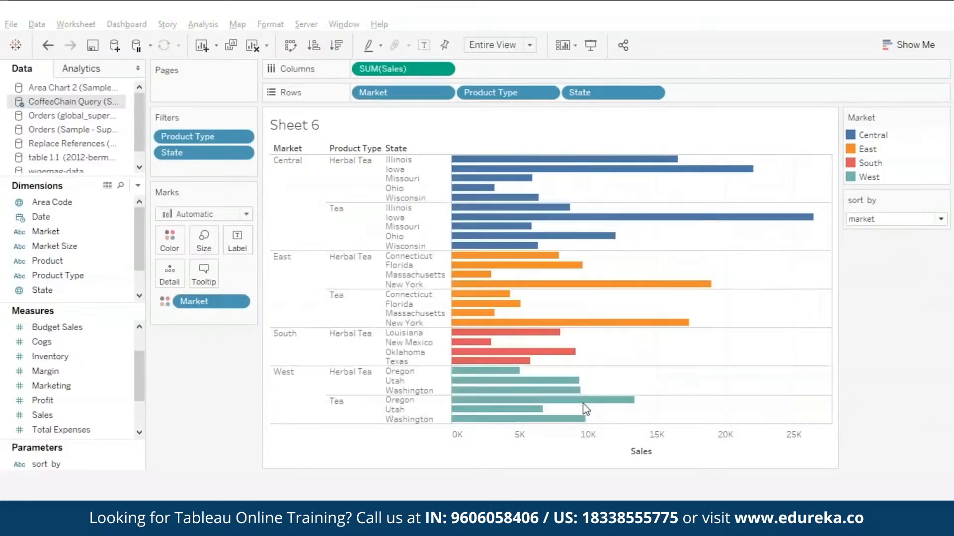
Create a calculated field "sort by producttype" from the copied formula, replacing market with producttype.
left_click(139, 185)
left_click(60, 201)
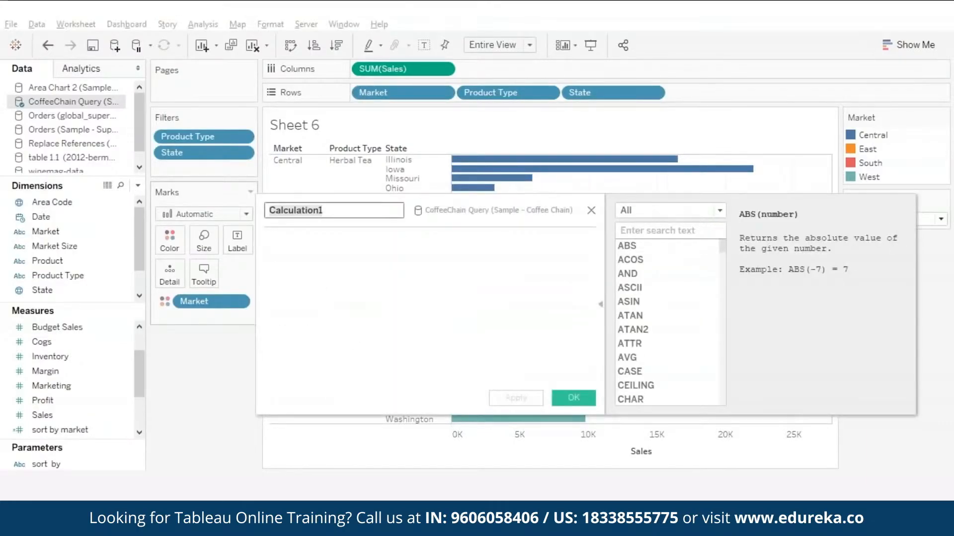
type("sort by producttype")
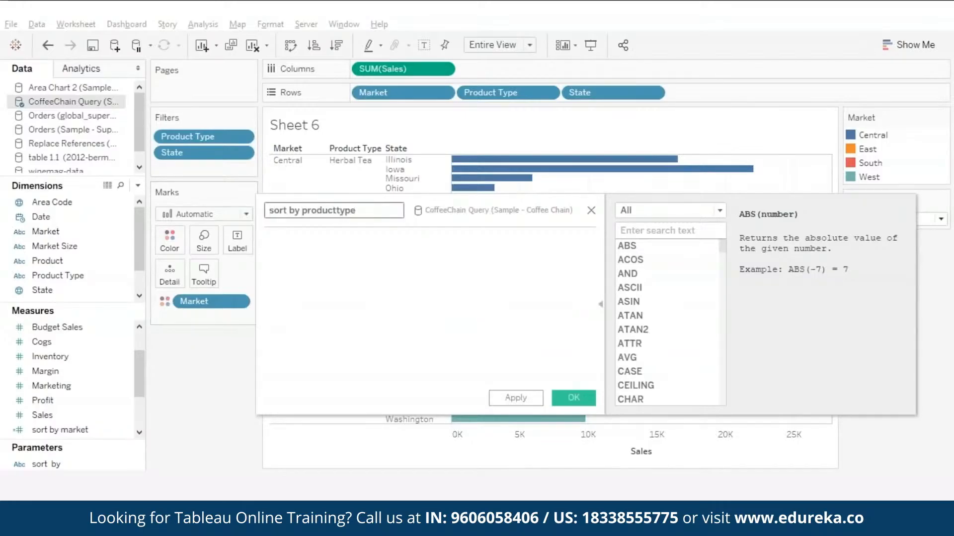
left_click(416, 267)
key("ctrl+v")
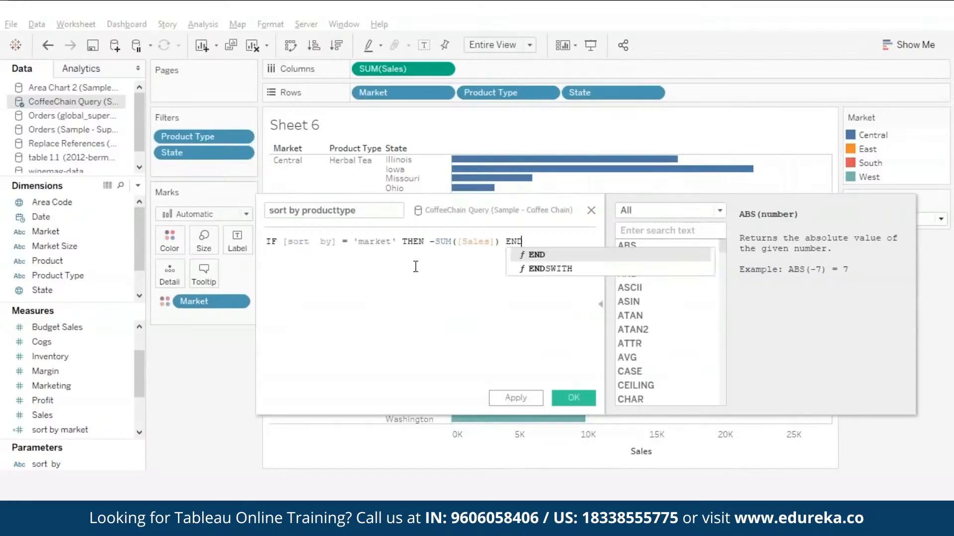
double_click(375, 242)
type("producttype")
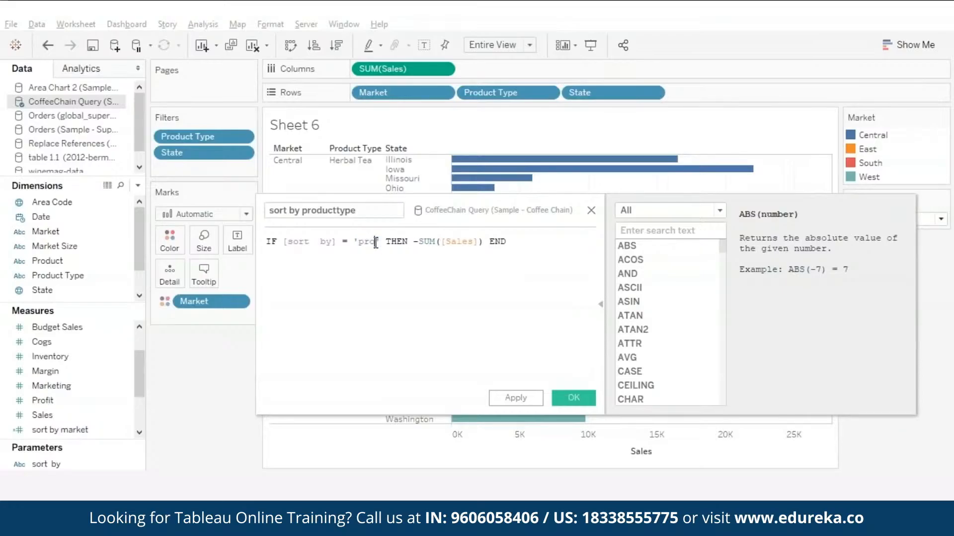
left_click(573, 399)
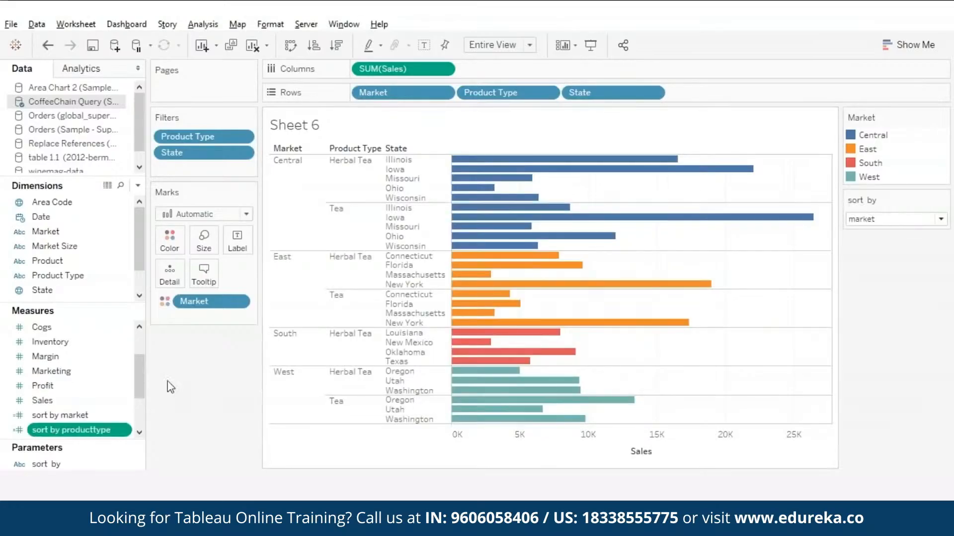
Add sort by producttype and sort by market to the end of Rows and convert both to discrete.
scroll(140, 389, "down", 2)
left_click_drag(82, 408, 717, 93)
left_click_drag(61, 386, 777, 93)
left_click(757, 94)
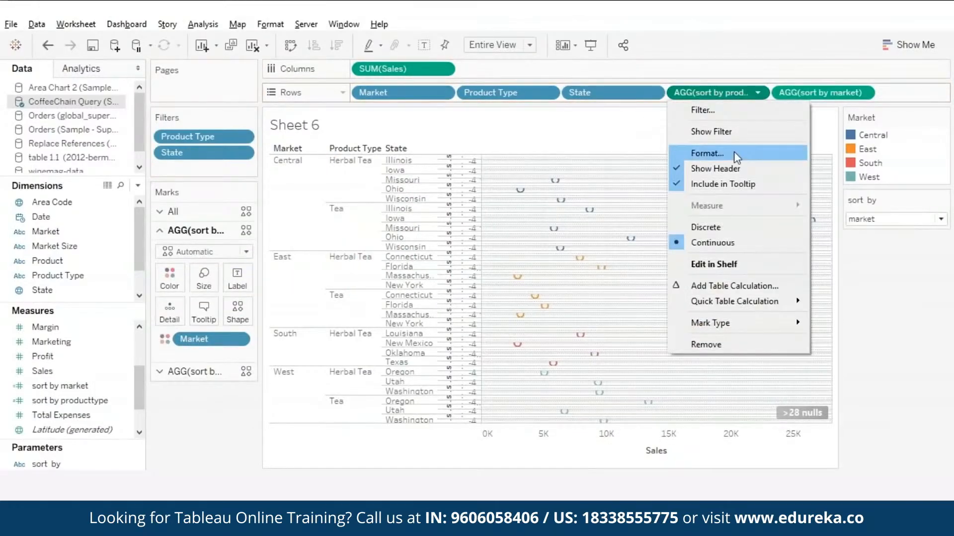
left_click(704, 227)
left_click(864, 94)
left_click(810, 227)
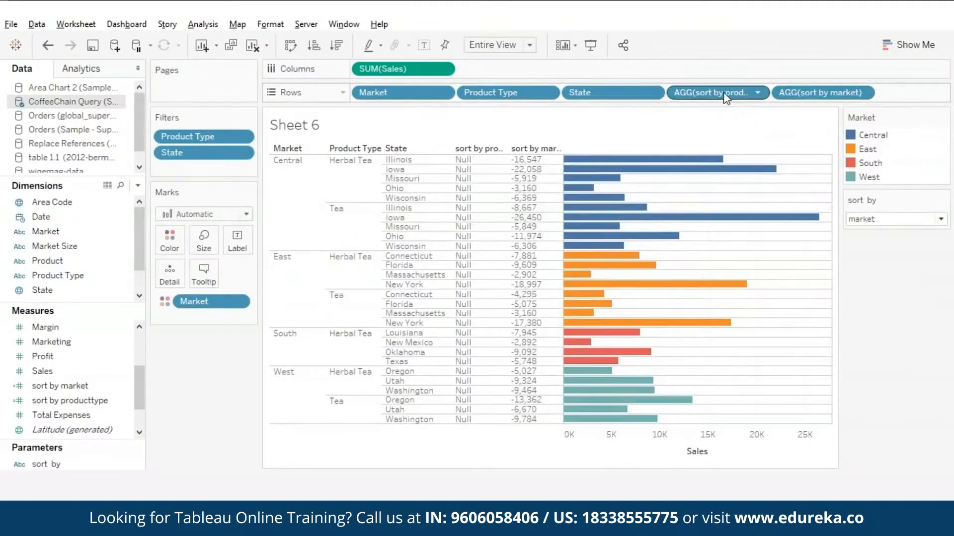
In Rows, place sort by producttype before State and sort by market before Product Type, and set the sort by parameter to producttype.
left_click_drag(725, 97, 563, 95)
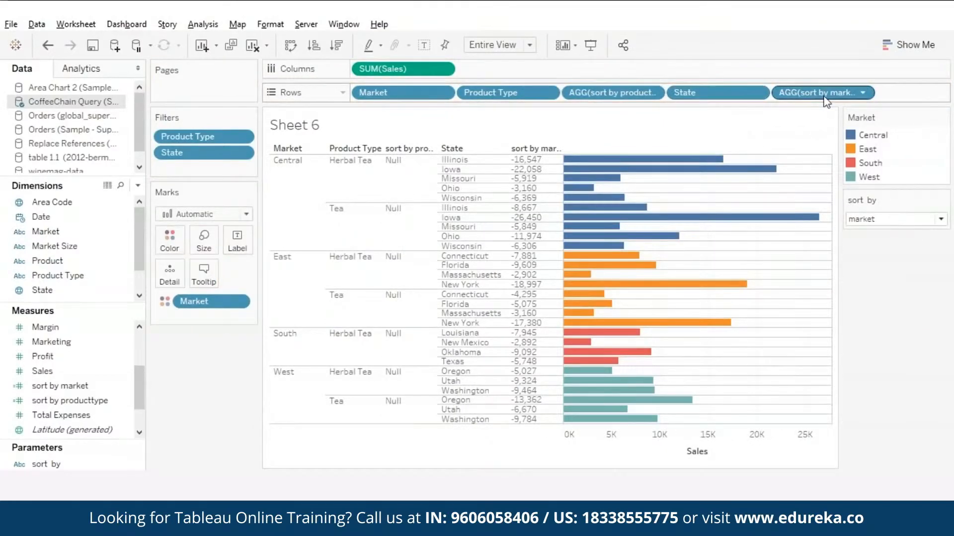
mouse_move(826, 102)
left_mouse_down()
mouse_move(612, 80)
mouse_move(463, 95)
left_mouse_up()
left_click(913, 222)
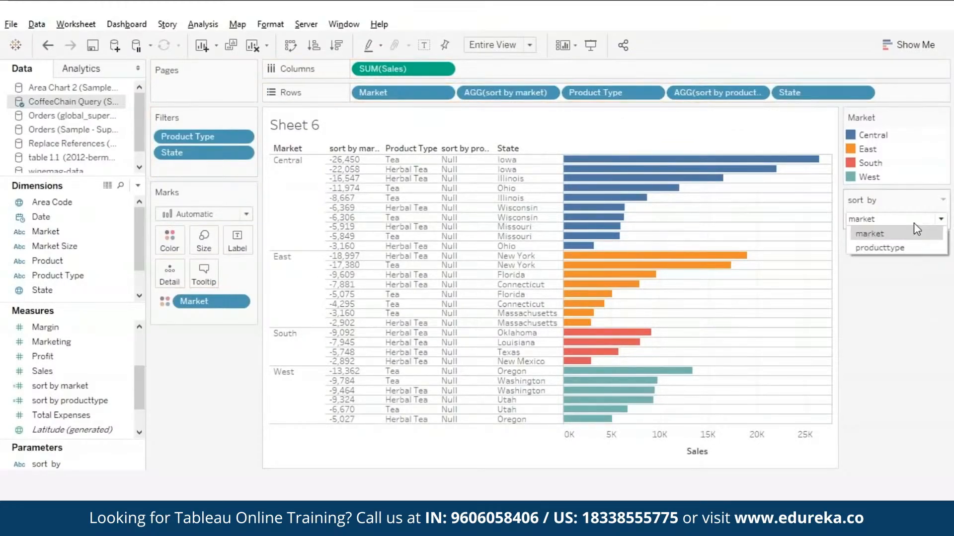
left_click(891, 248)
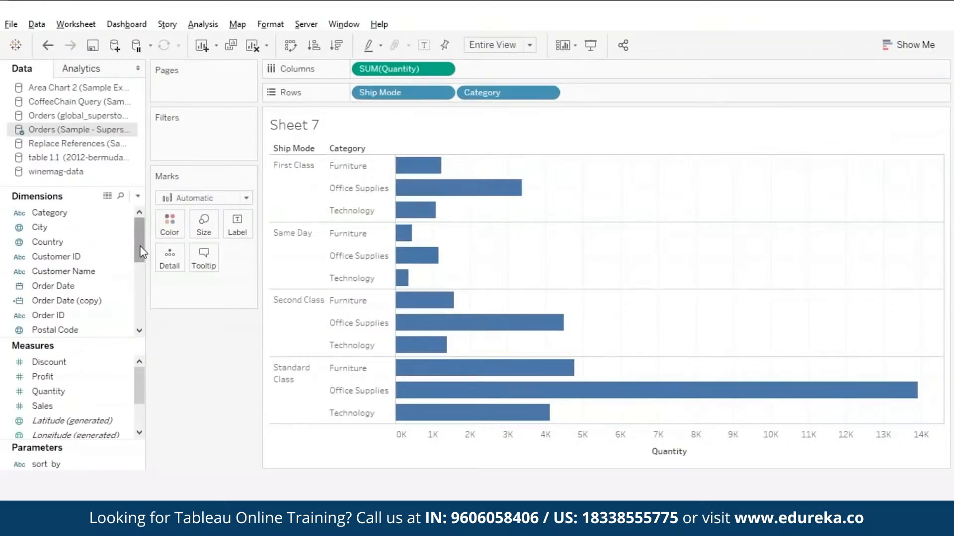
Color the Sheet 7 bars by both Category and Ship Mode, ordering Ship Mode above Category.
left_click(49, 212)
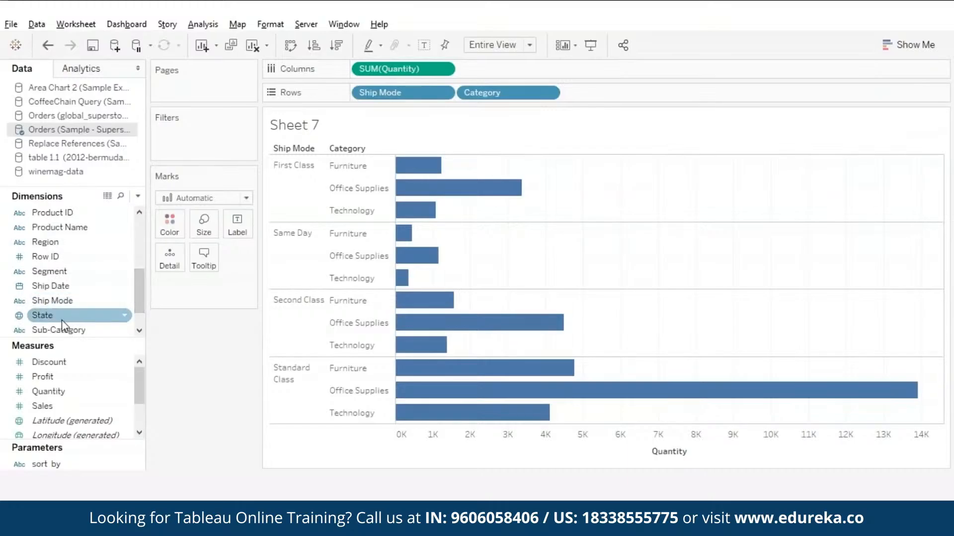
left_click_drag(53, 302, 177, 223)
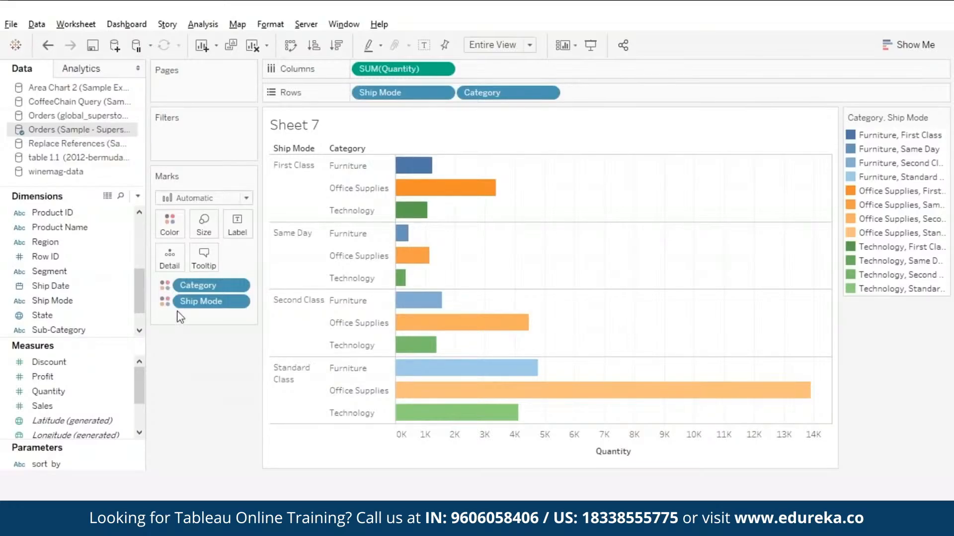
left_click_drag(197, 284, 199, 318)
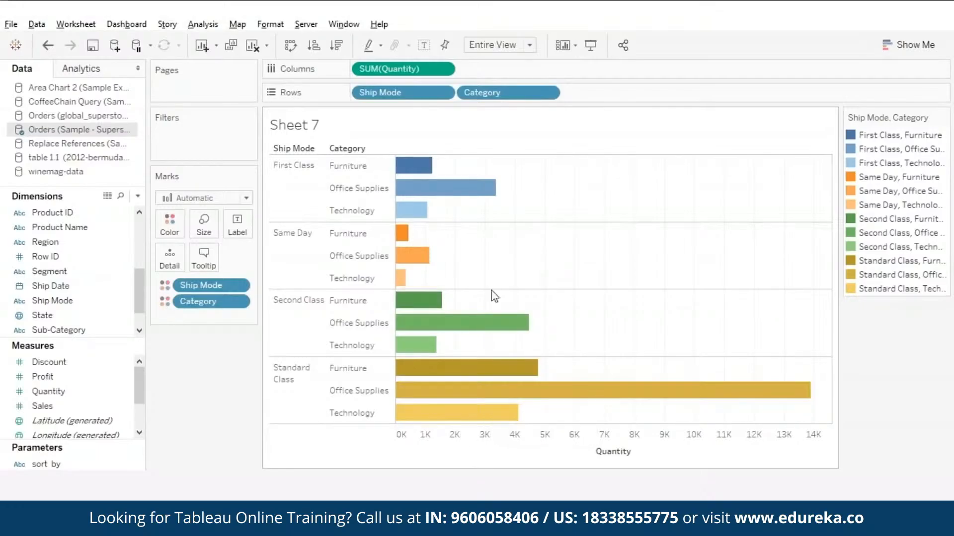
mouse_move(426, 198)
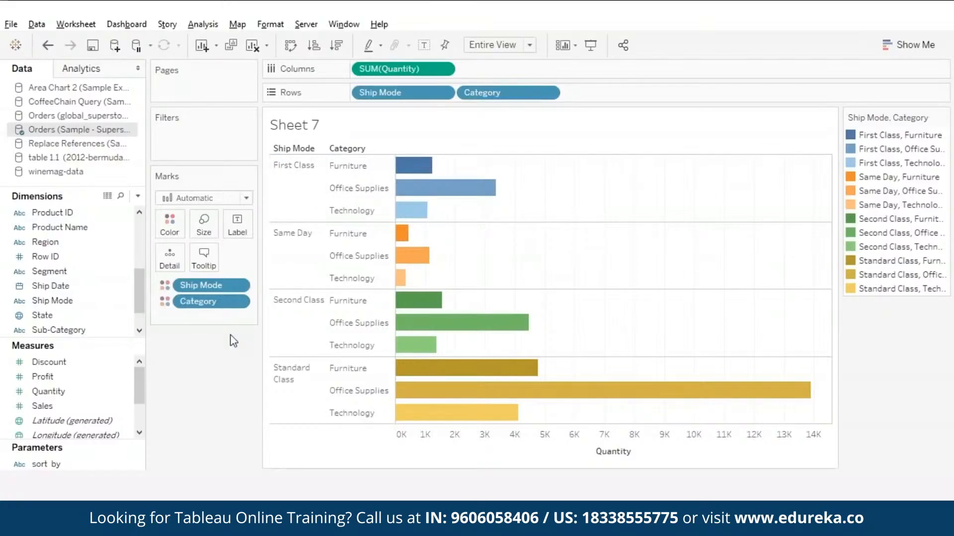
Remove Category and Ship Mode from the bar coloring, and recolor the bars using the Category header in the view.
left_click_drag(212, 301, 209, 317)
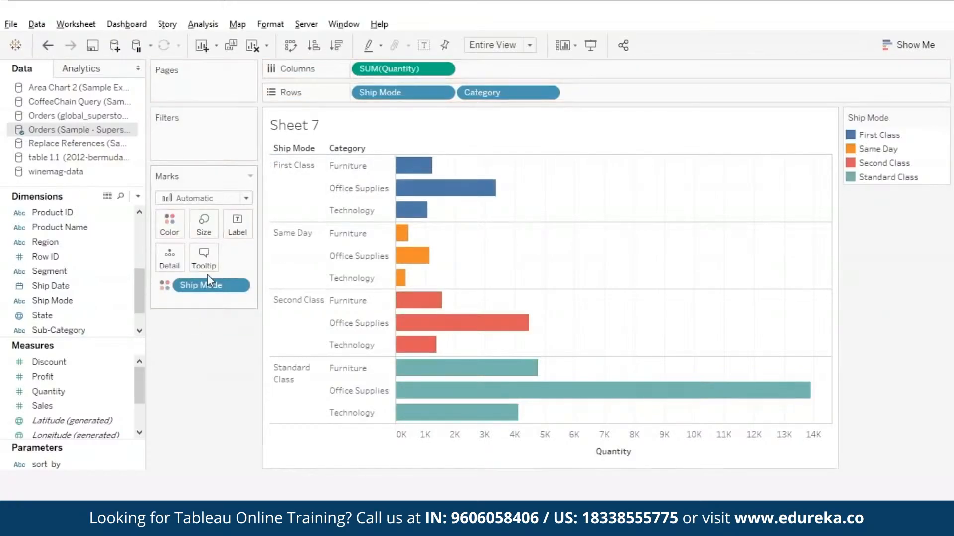
left_click_drag(207, 280, 208, 353)
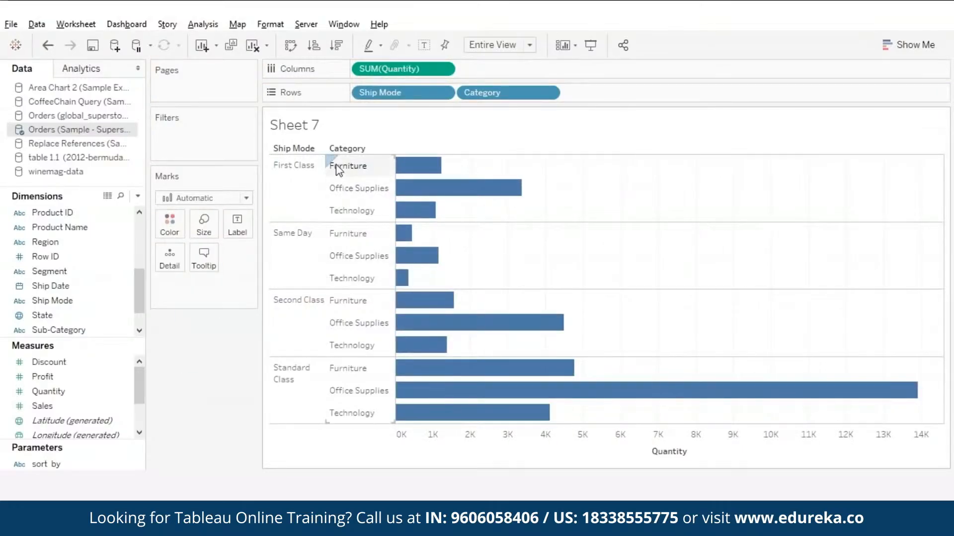
left_click_drag(329, 159, 169, 221)
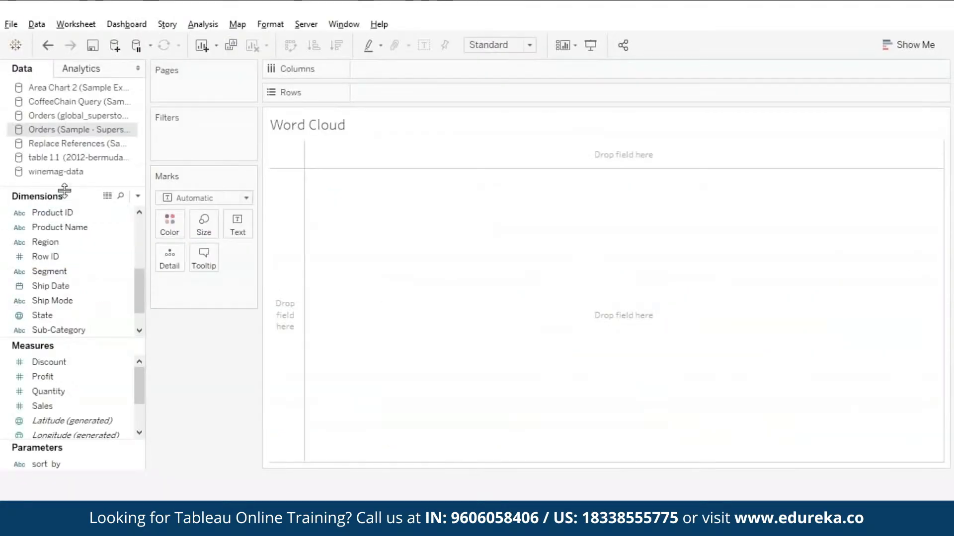
On the Word Cloud sheet, show Variety from winemag-data as text and size it by the count of Variety.
left_click(64, 172)
left_click(80, 304)
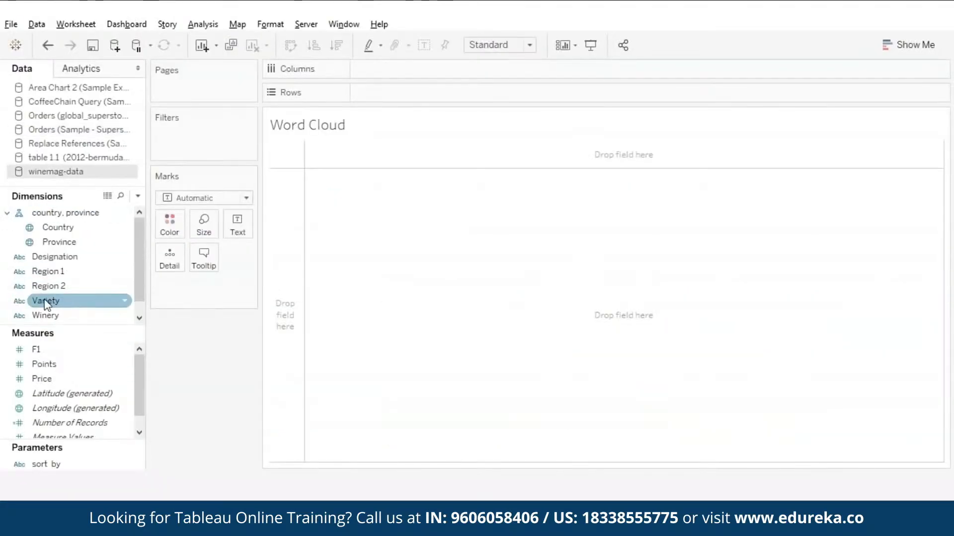
left_click_drag(52, 303, 246, 221)
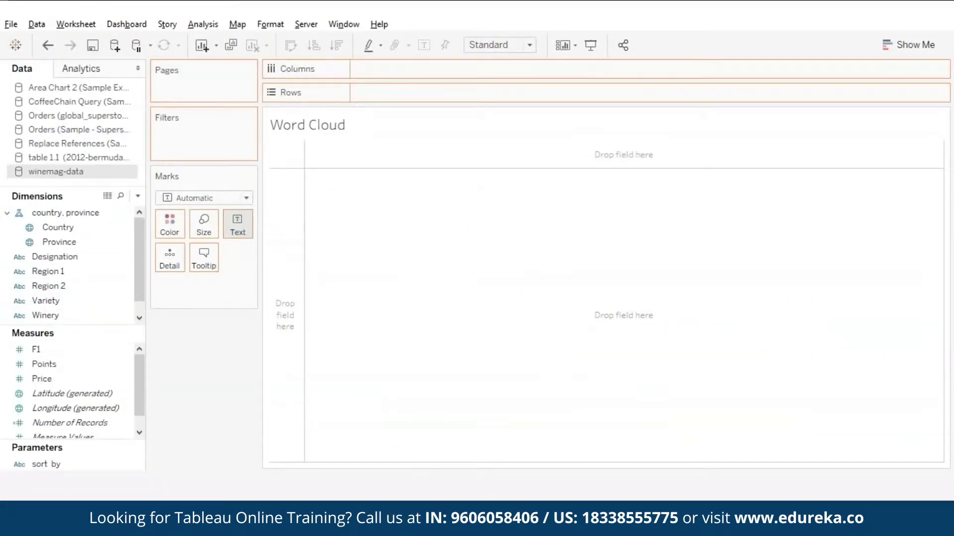
left_click_drag(196, 290, 206, 225)
left_click(239, 285)
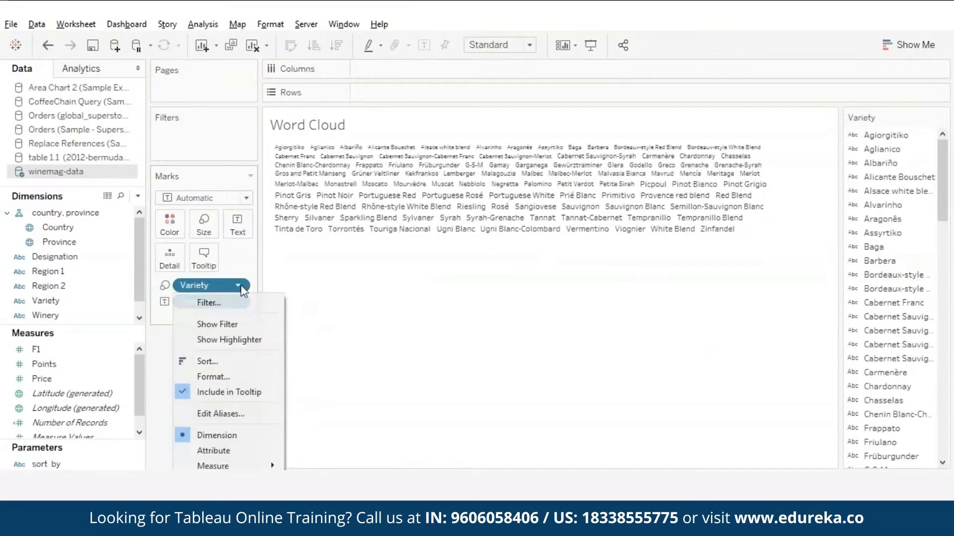
mouse_move(263, 466)
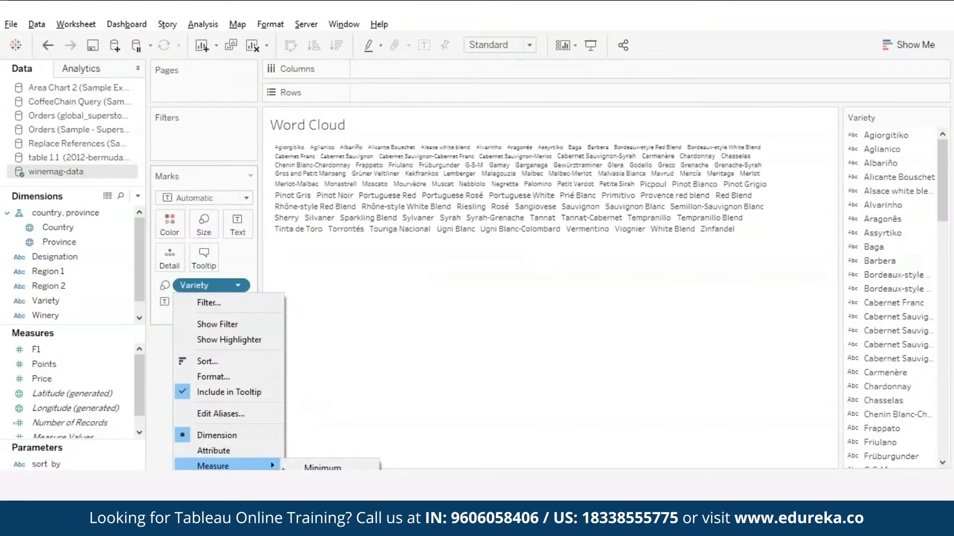
left_click(316, 499)
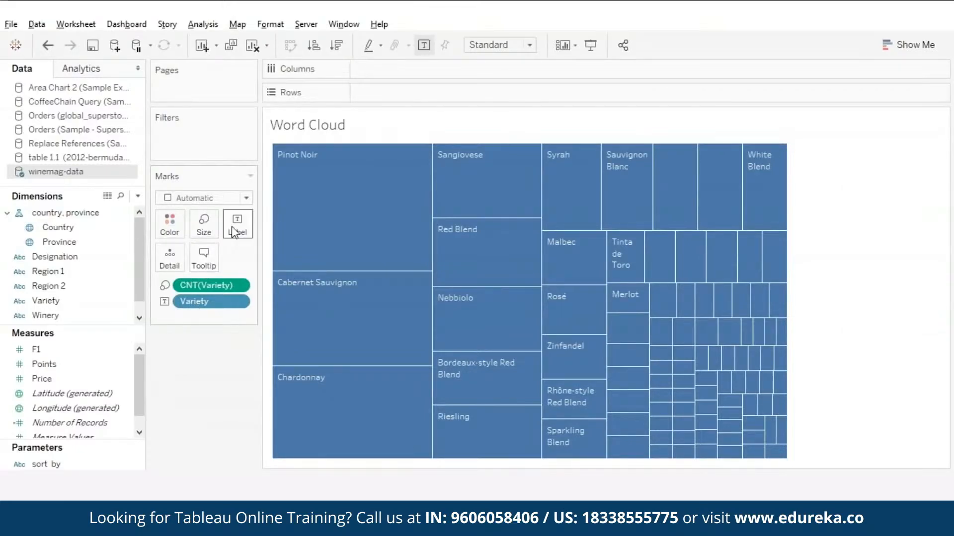
Change the mark type to Text and color the word cloud by Country.
left_click(246, 198)
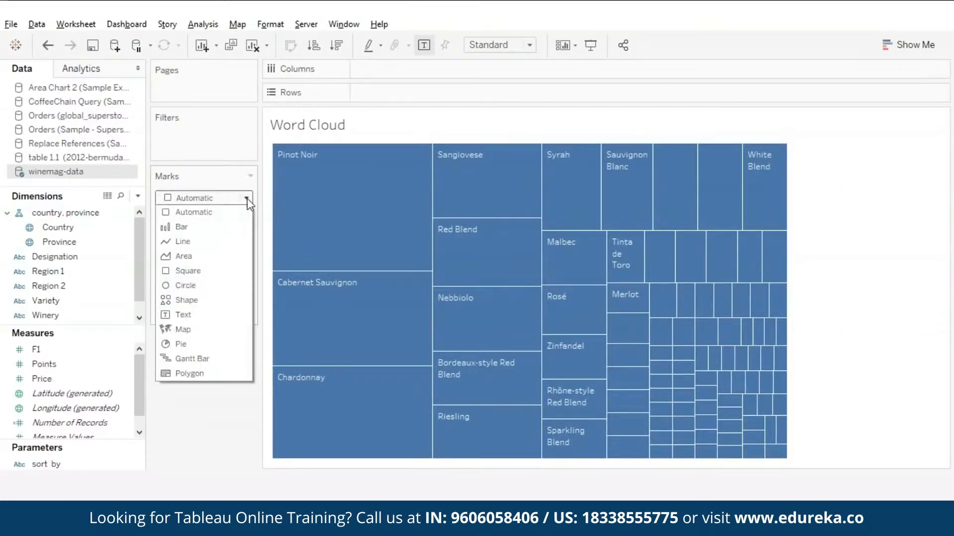
left_click(206, 315)
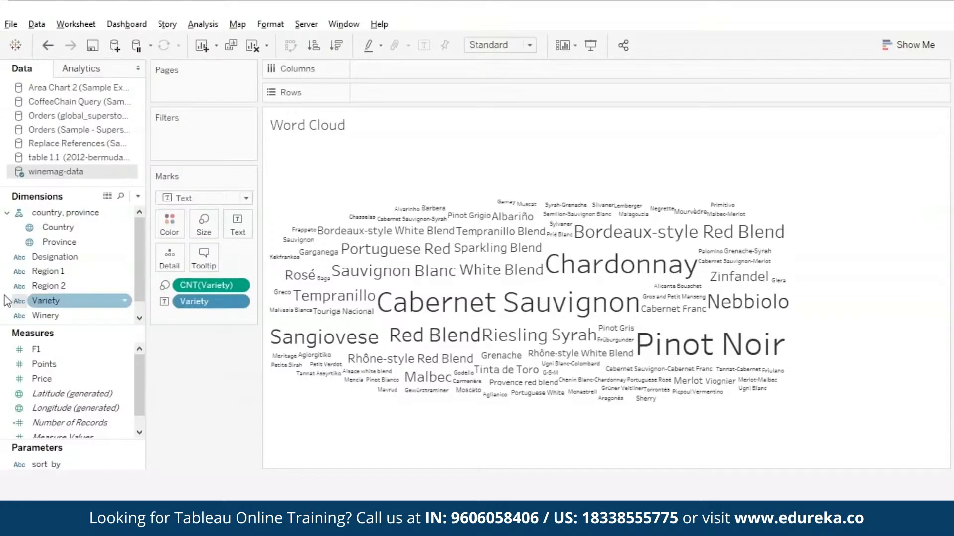
left_click_drag(56, 233, 170, 224)
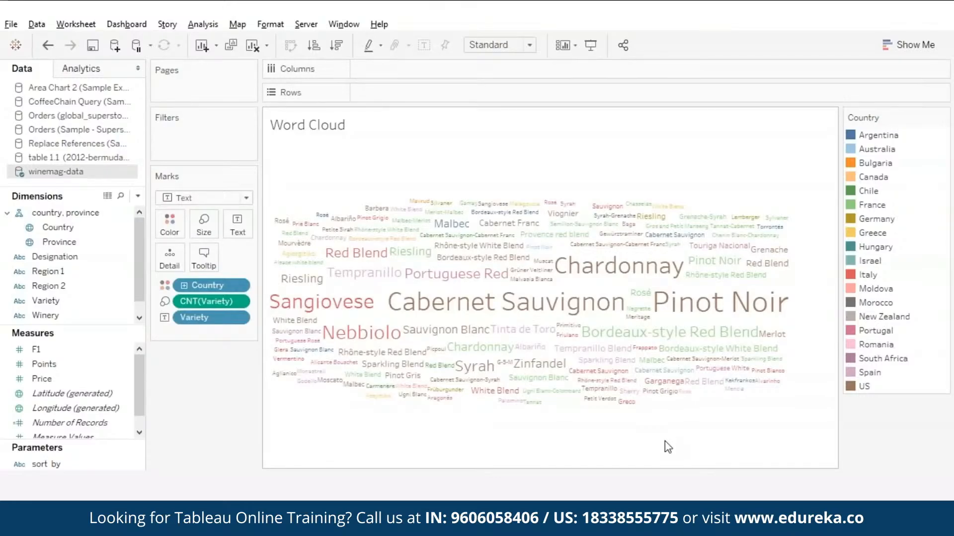
mouse_move(738, 298)
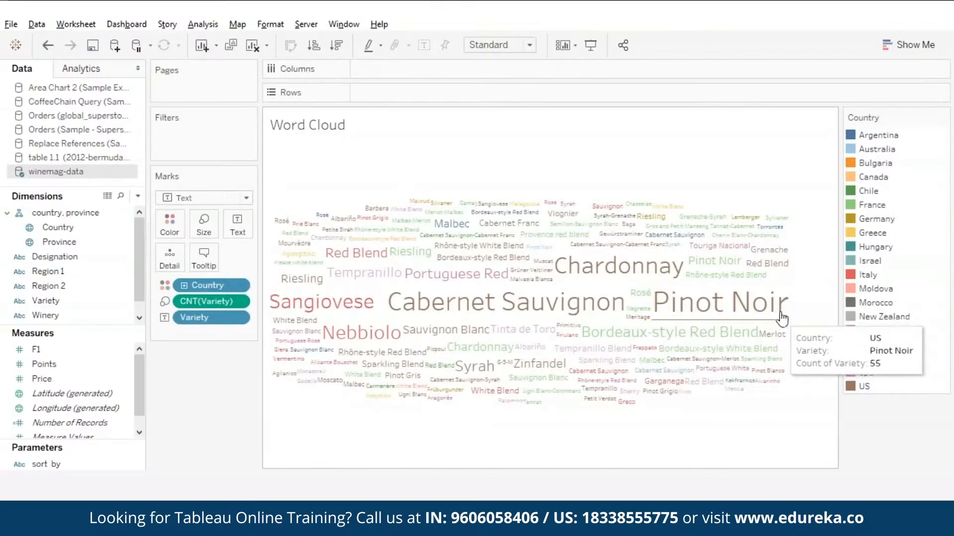
mouse_move(538, 370)
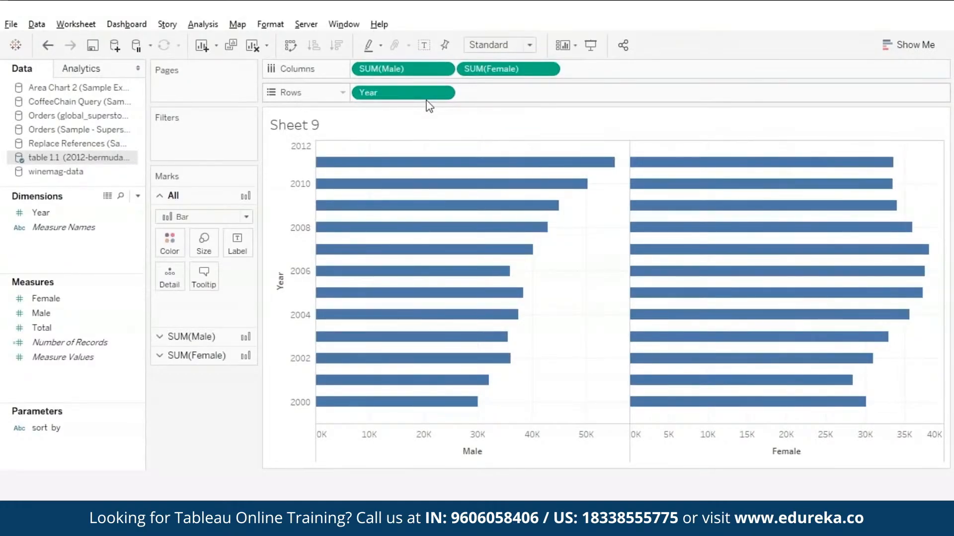
On Sheet 9, negate the Male measure on Columns as -SUM([Male]) to create a diverging bar chart against Female.
left_click(360, 72)
double_click(361, 73)
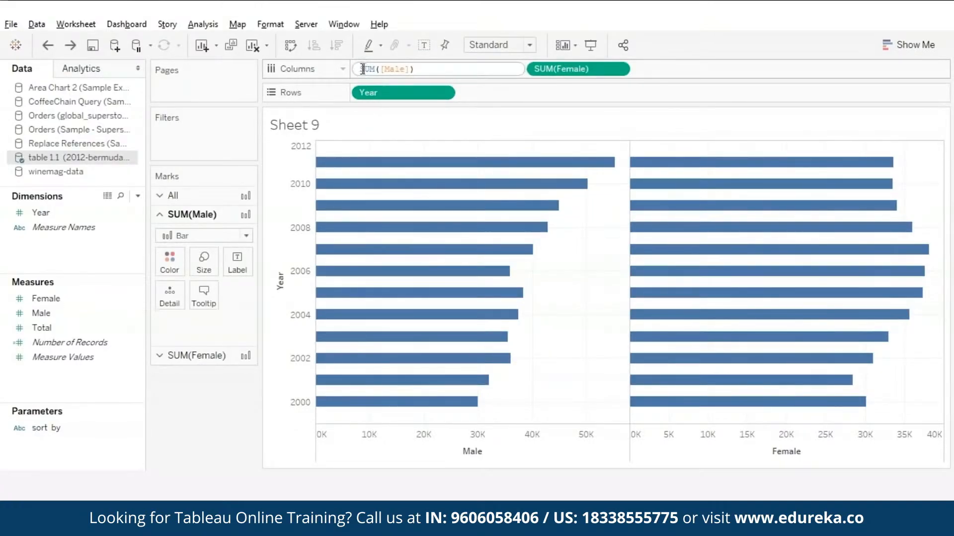
type("-")
key("Return")
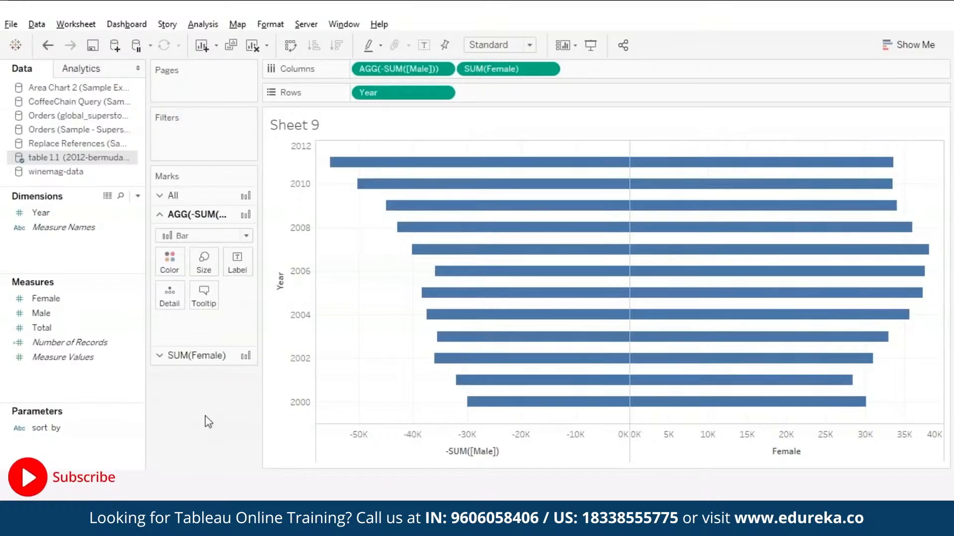
Format the -SUM([Male]) axis numbers as Number (Custom) with 0 decimal places and display units of Thousands (K).
right_click(409, 434)
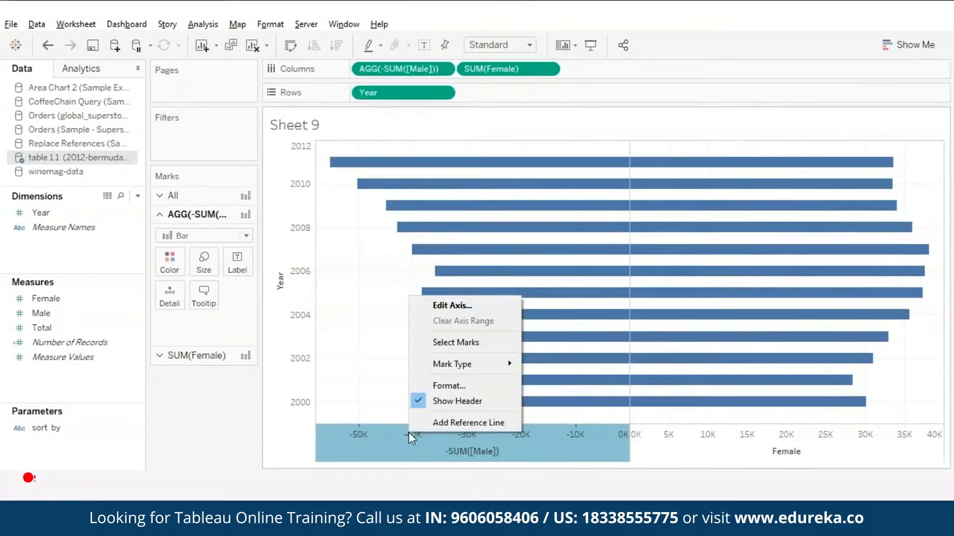
left_click(441, 387)
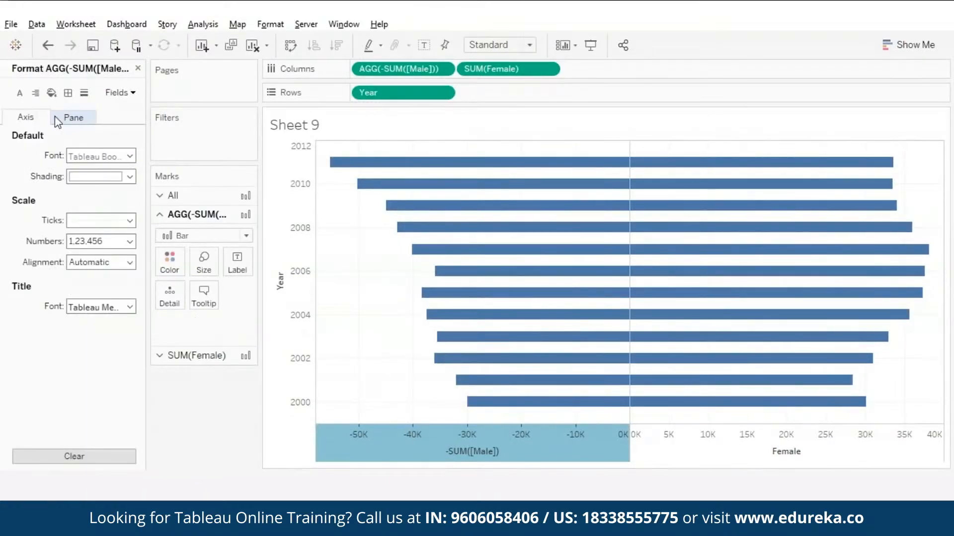
left_click(130, 244)
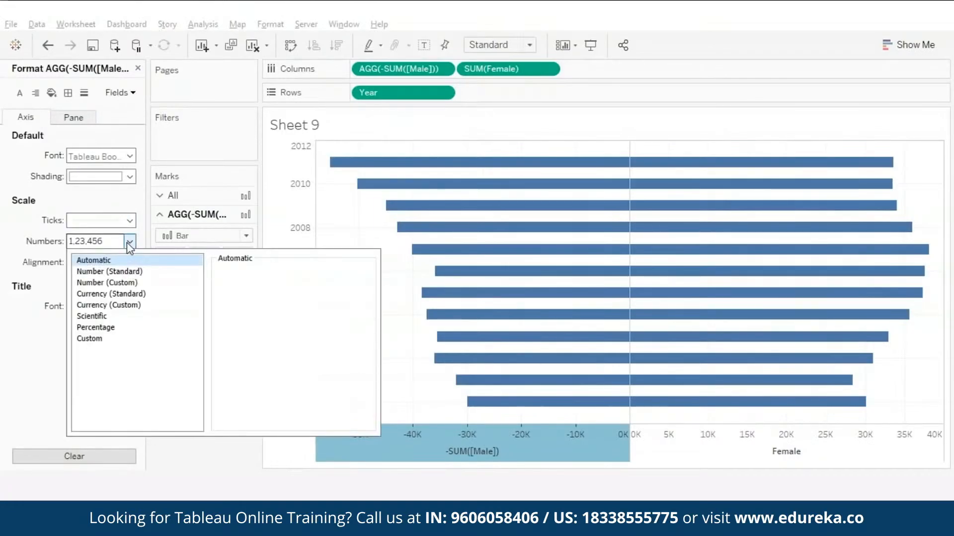
left_click(107, 282)
left_click(257, 291)
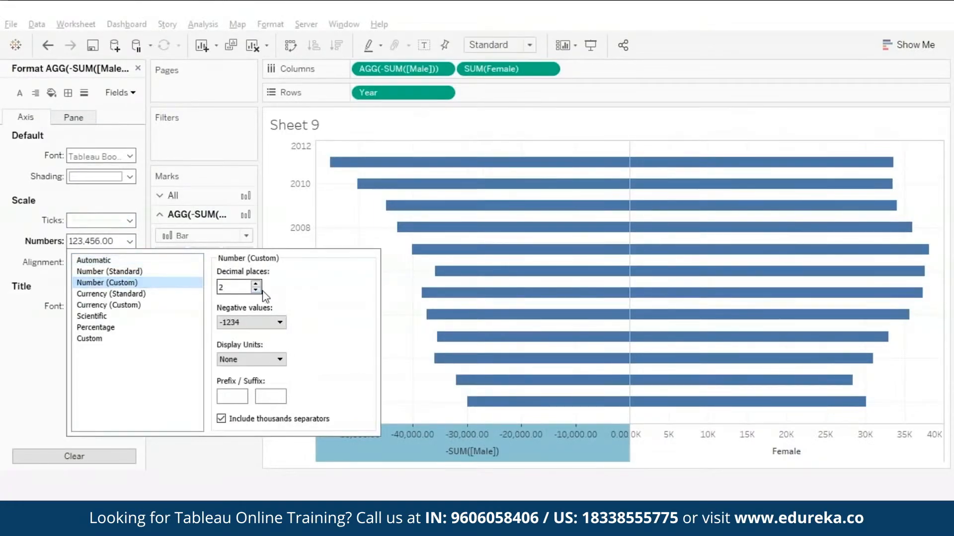
left_click(256, 291)
left_click(262, 365)
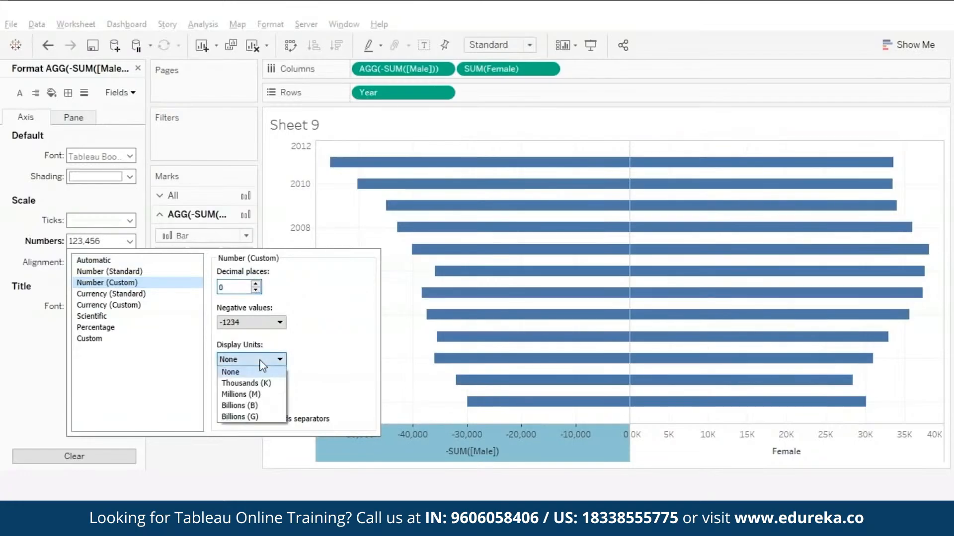
left_click(246, 383)
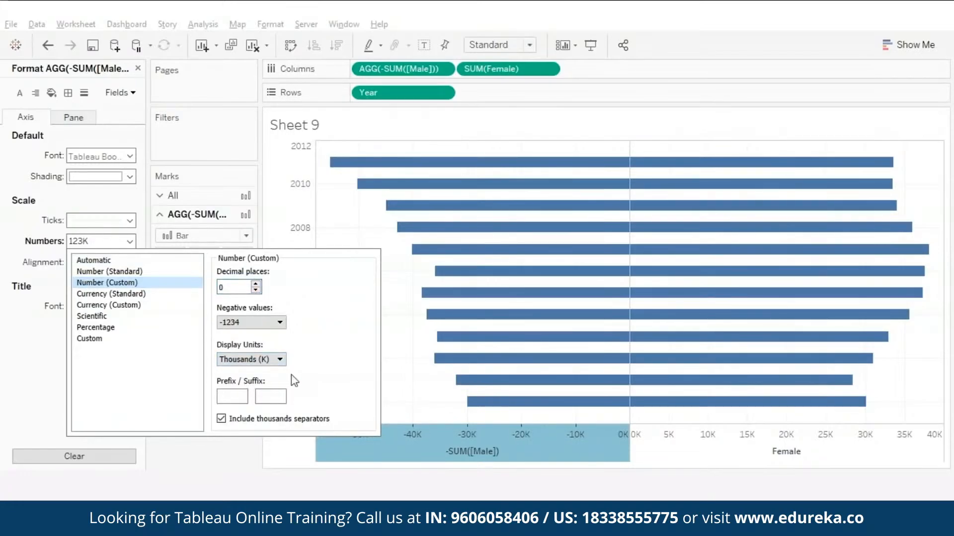
Remove the minus sign from the Male axis's negative values using the custom number format #,##0,K;#,##0,K.
left_click(90, 339)
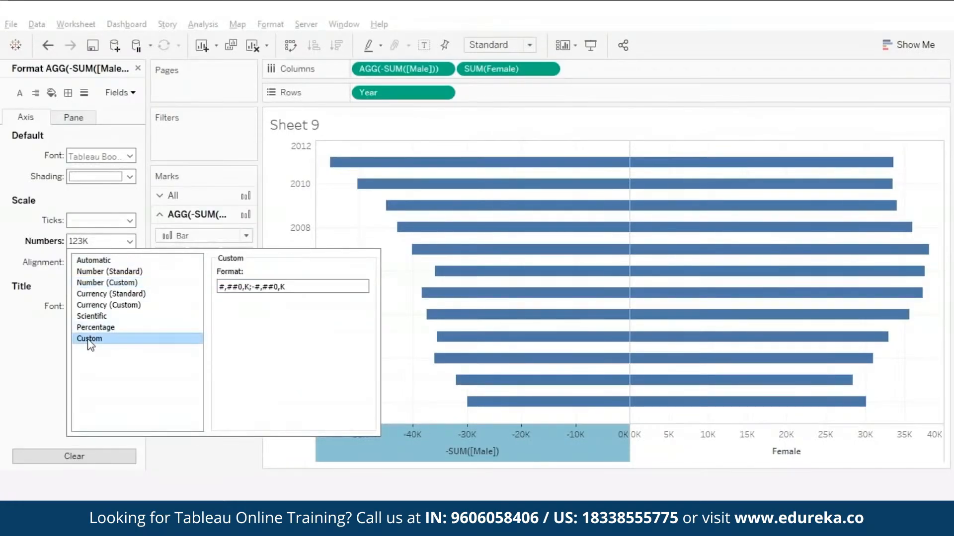
left_click(254, 287)
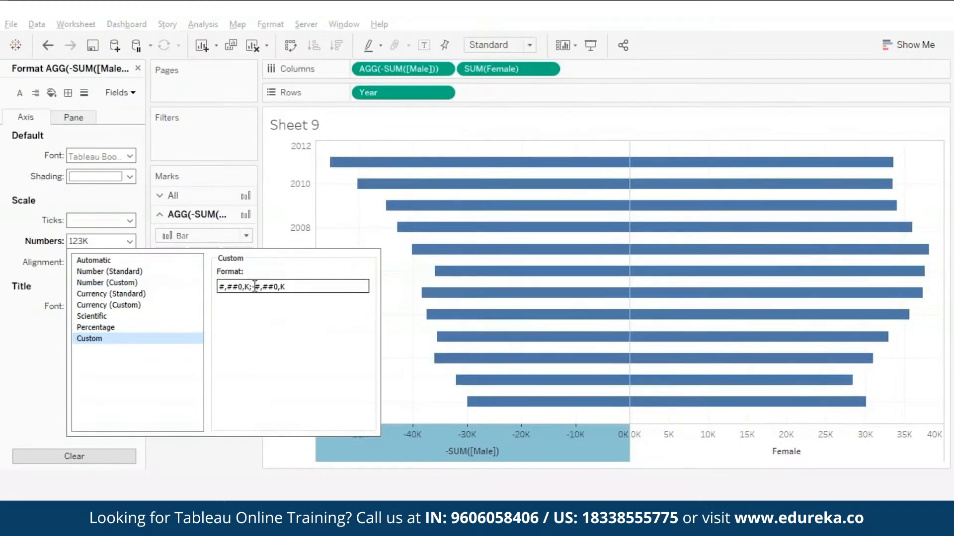
key("BackSpace")
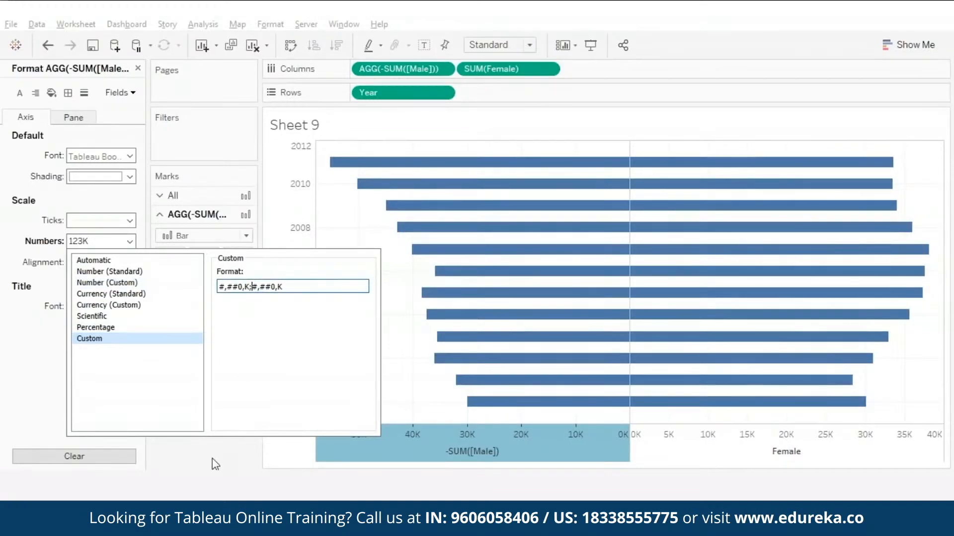
left_click(213, 464)
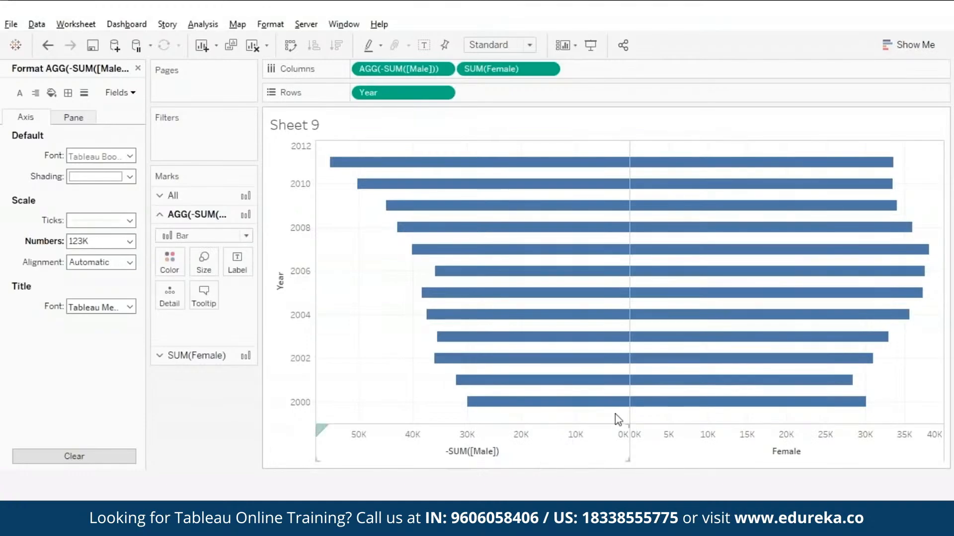
Change the title of the -SUM([Male]) axis to Male and close the axis editing and formatting options.
right_click(480, 453)
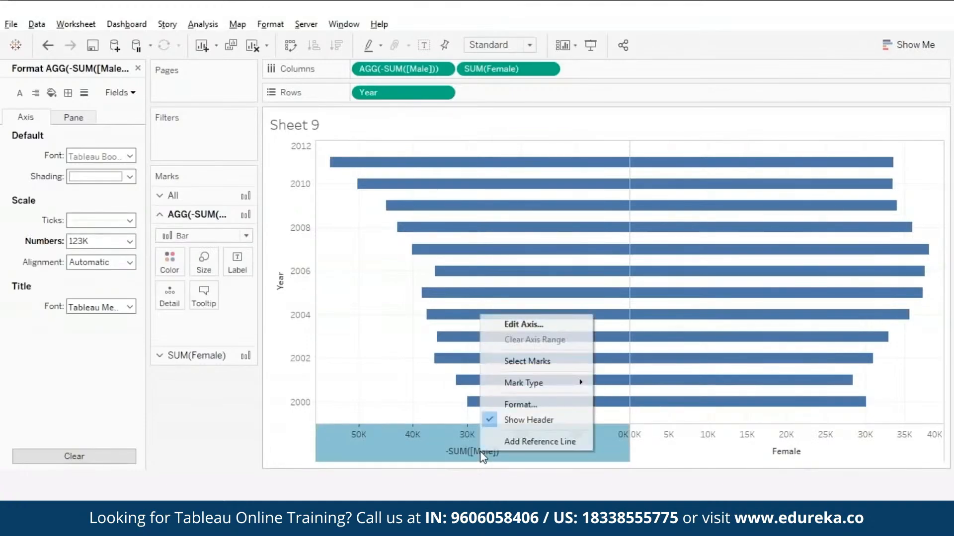
left_click(523, 322)
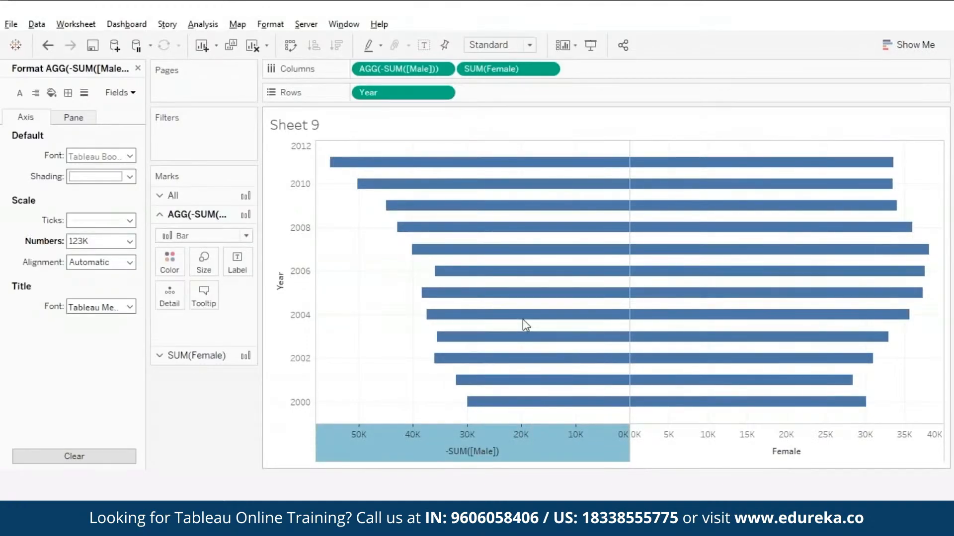
triple_click(372, 355)
type("M")
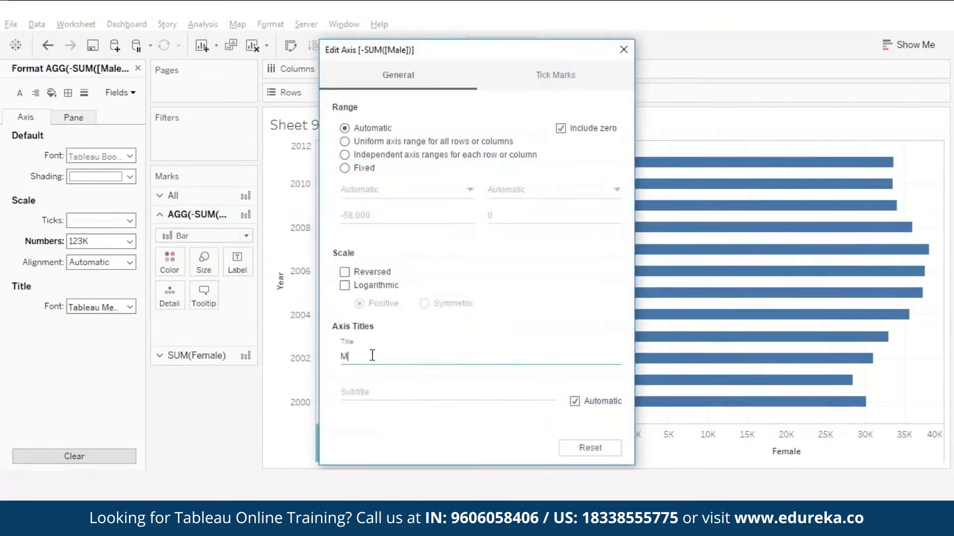
type("ale")
left_click(623, 50)
left_click(138, 68)
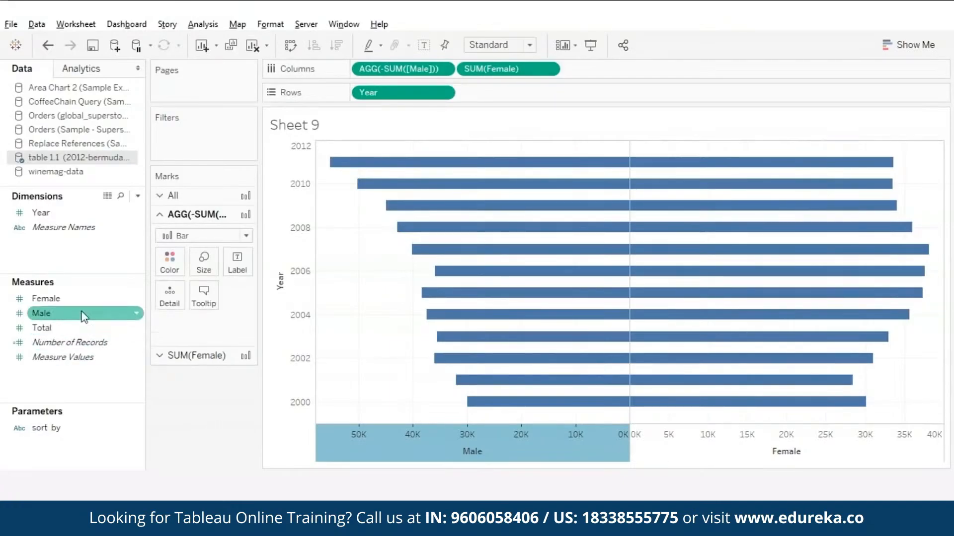
Color the Female bars by the Female measure and the Male bars by the Male measure.
left_click(185, 355)
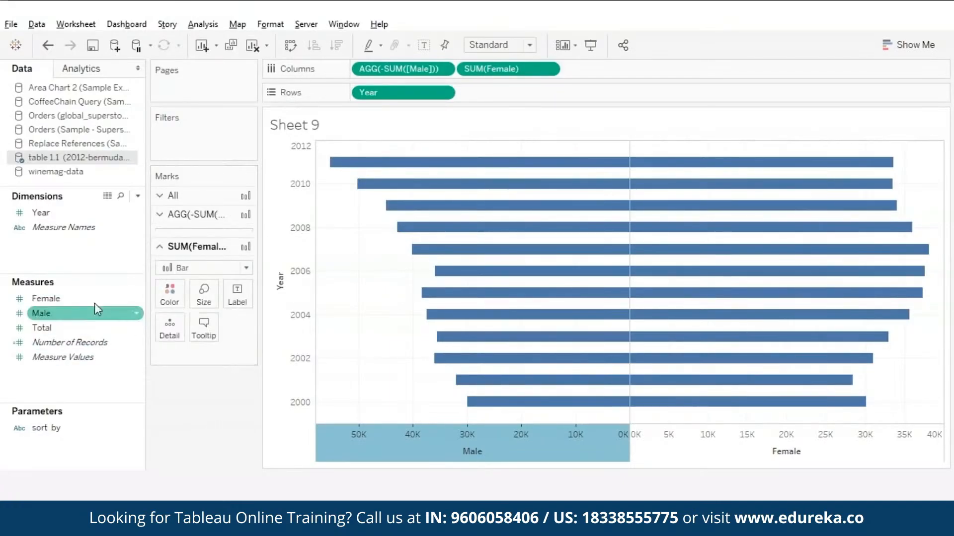
left_click_drag(48, 301, 175, 276)
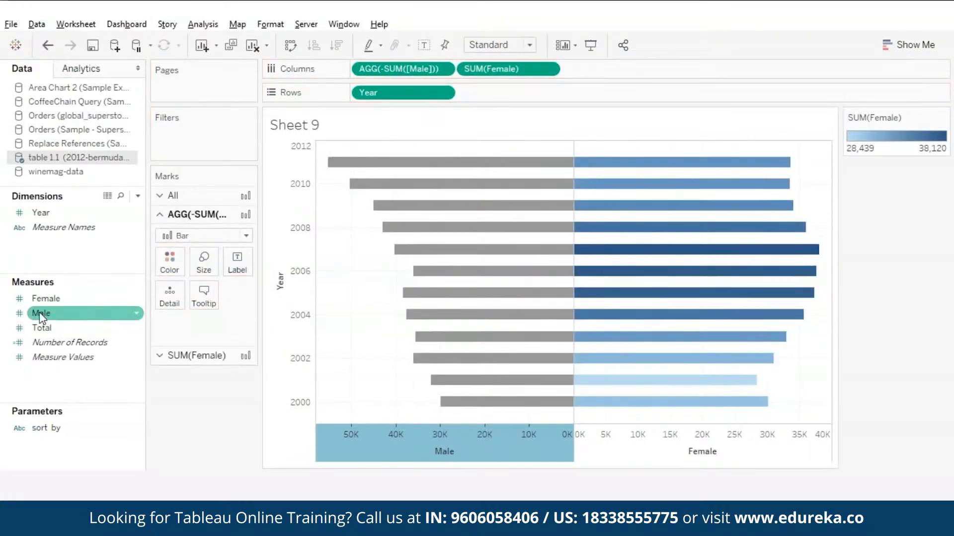
left_click_drag(41, 317, 170, 260)
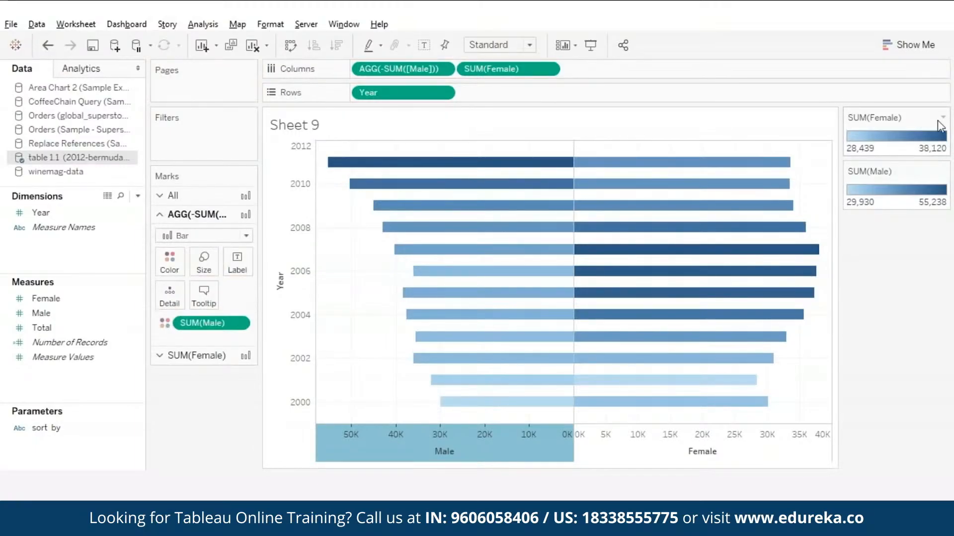
Apply the Red palette to the SUM(Female) color legend.
left_click(942, 117)
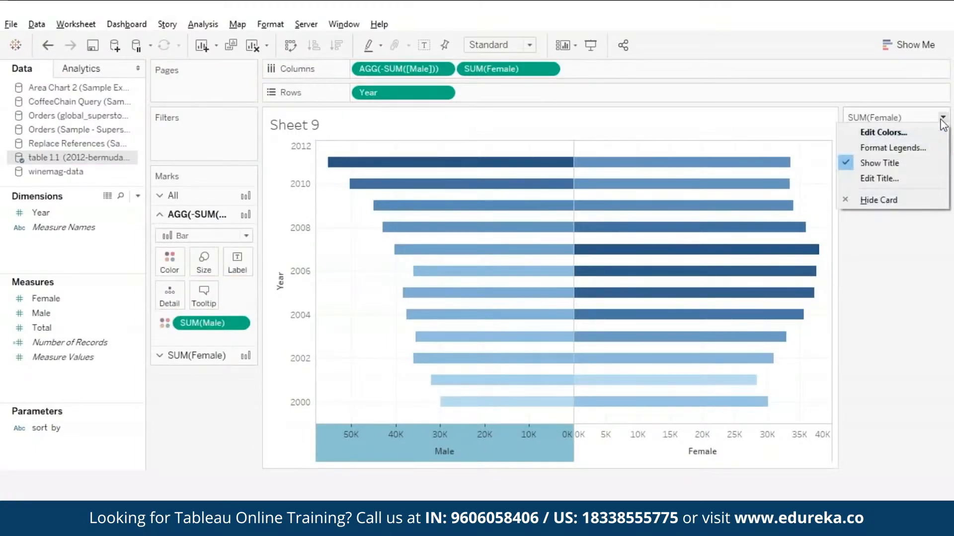
left_click(882, 133)
left_click(566, 203)
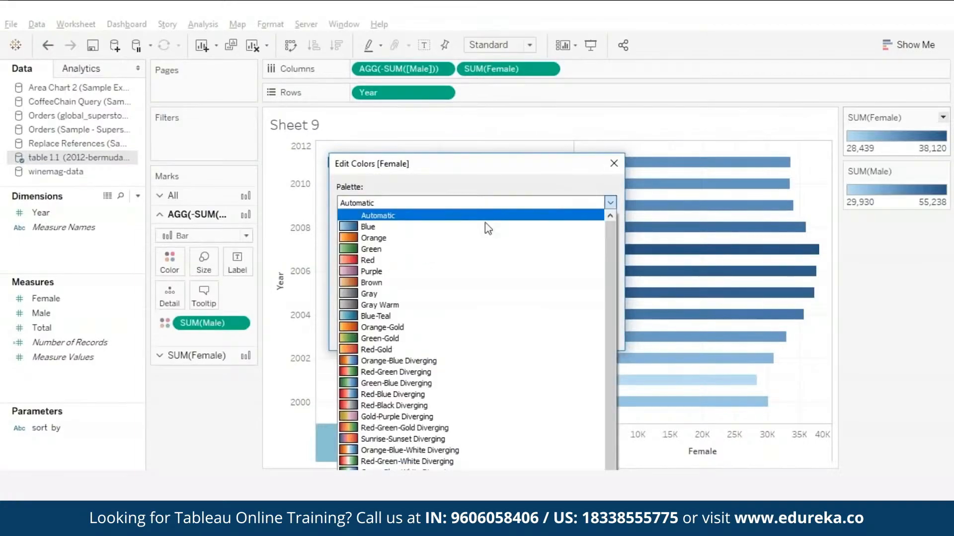
left_click(369, 259)
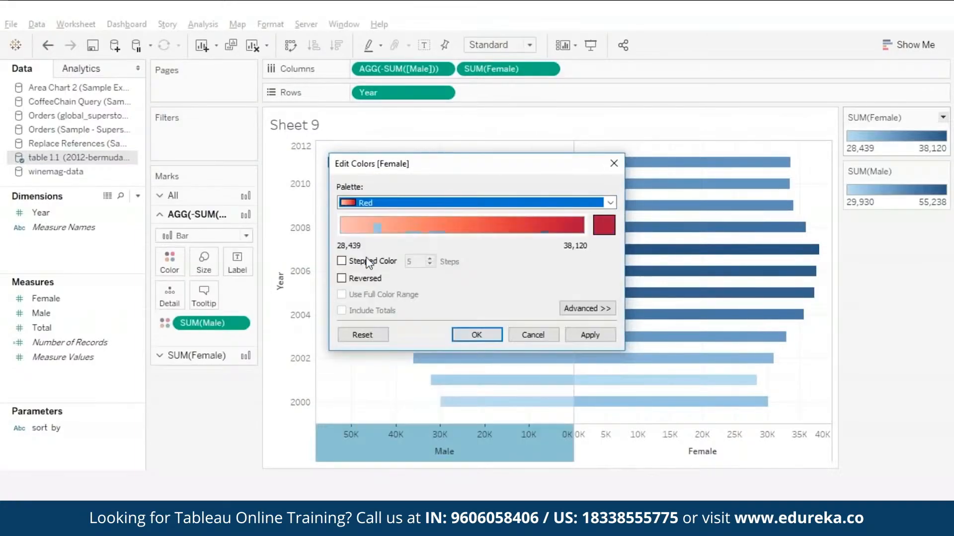
left_click(476, 335)
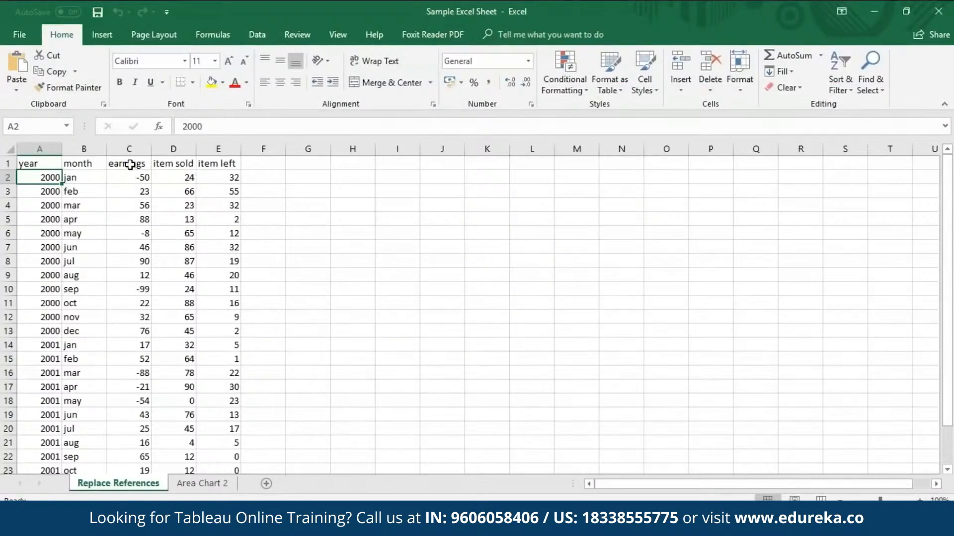
In Excel, rename the earnings header in cell C1 of the Replace References sheet to profit, then save and close the workbook.
left_click(130, 165)
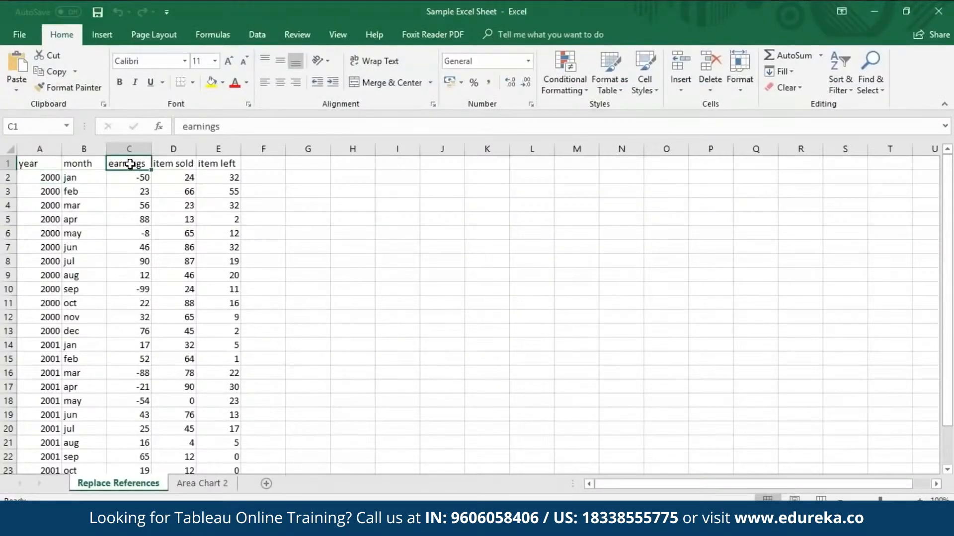
type("profit")
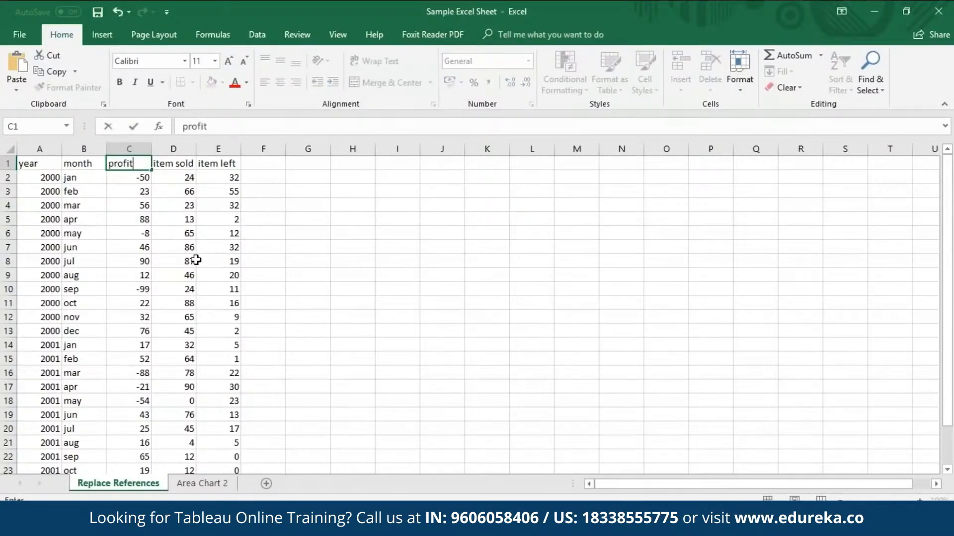
key("Return")
key("ctrl+s")
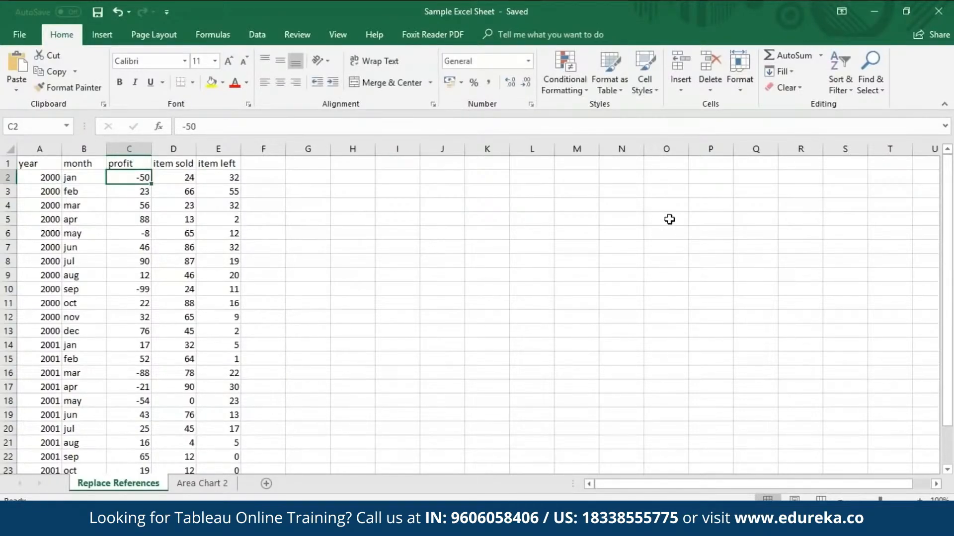
left_click(938, 11)
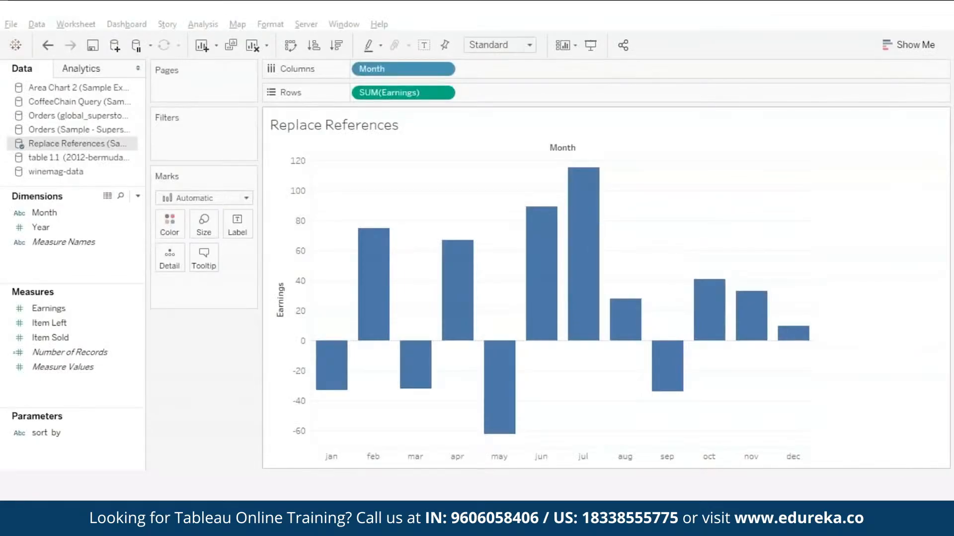
Back in Tableau, refresh the Replace References data source and replace all references to Earnings with profit.
right_click(69, 144)
left_click(110, 170)
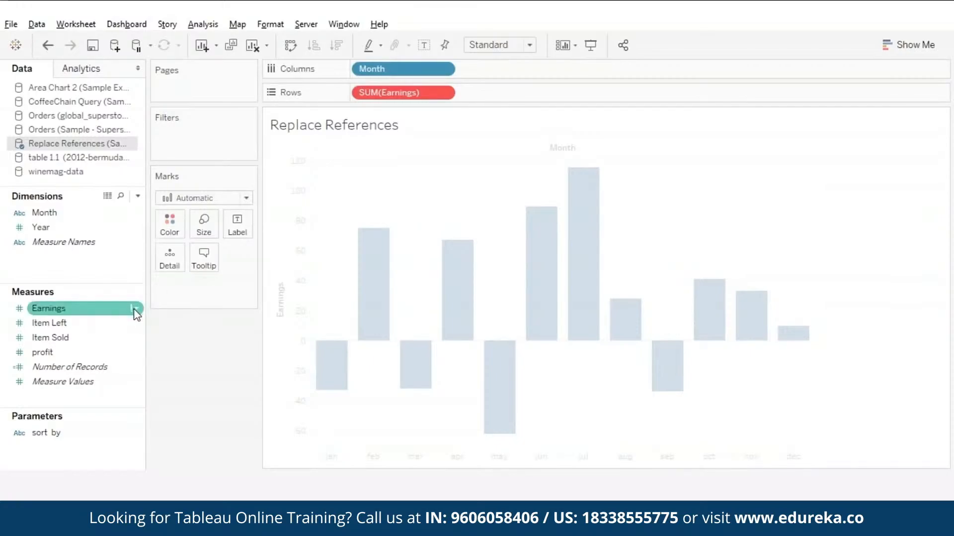
left_click(137, 310)
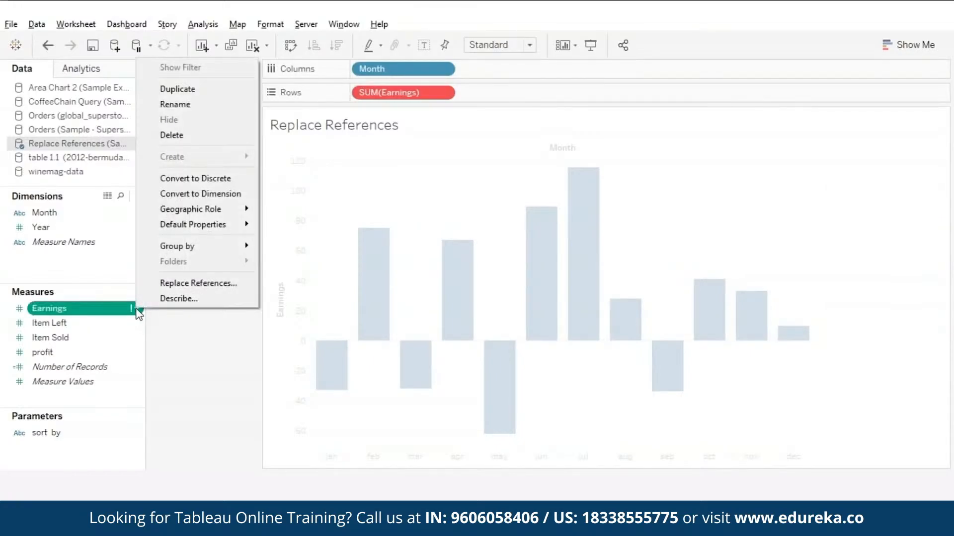
left_click(196, 284)
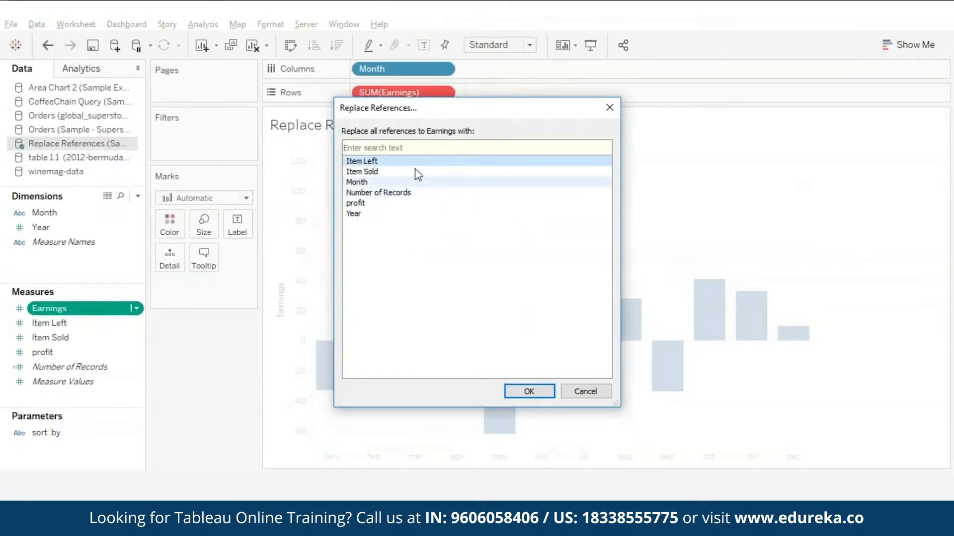
left_click(358, 205)
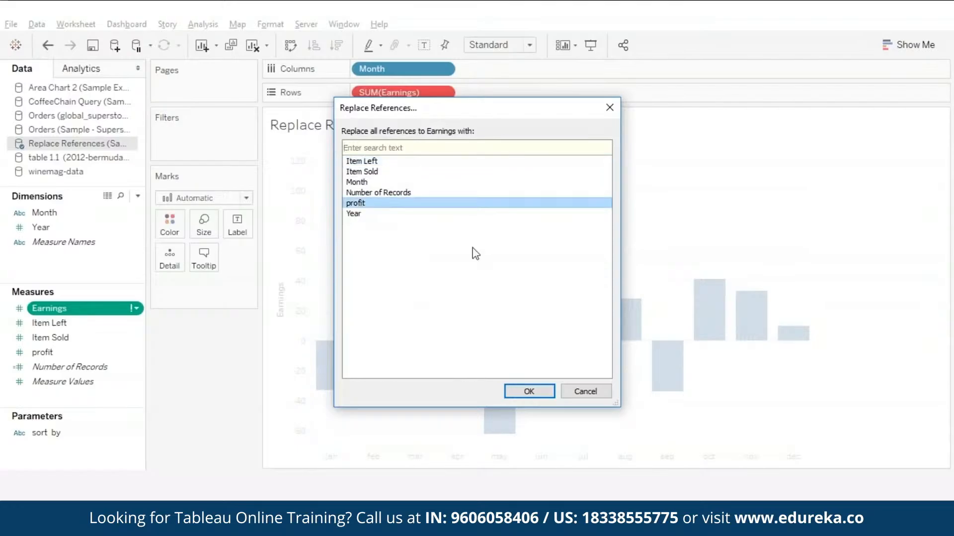
left_click(528, 394)
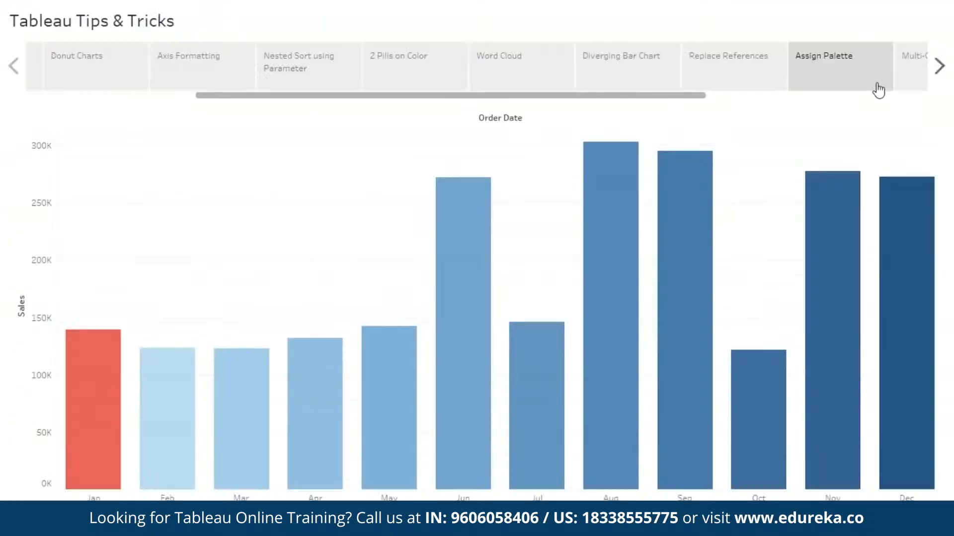
mouse_move(456, 247)
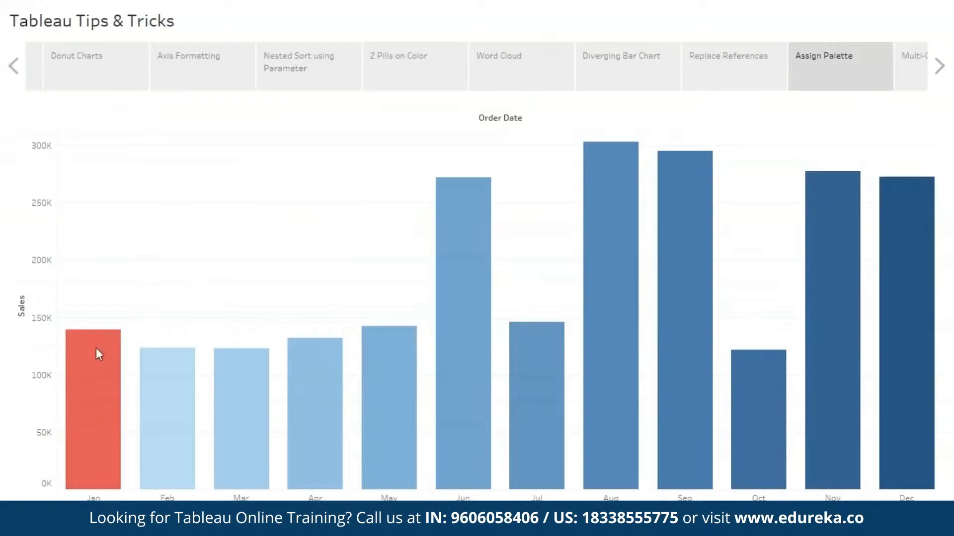
Color the Sheet 11 sales bars by month with a copy of MONTH(Order Date), keeping the original on Columns.
mouse_move(107, 350)
mouse_move(365, 375)
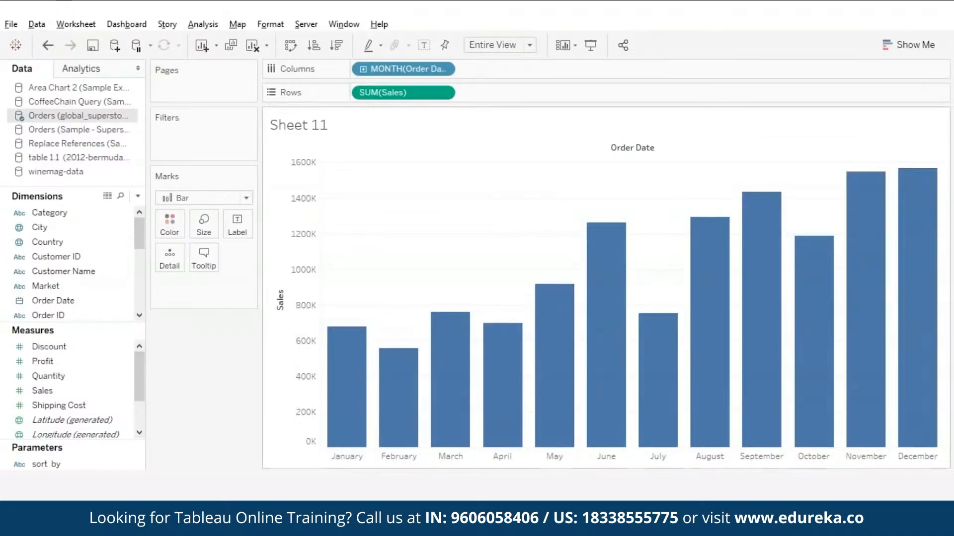
left_click_drag(414, 70, 179, 226)
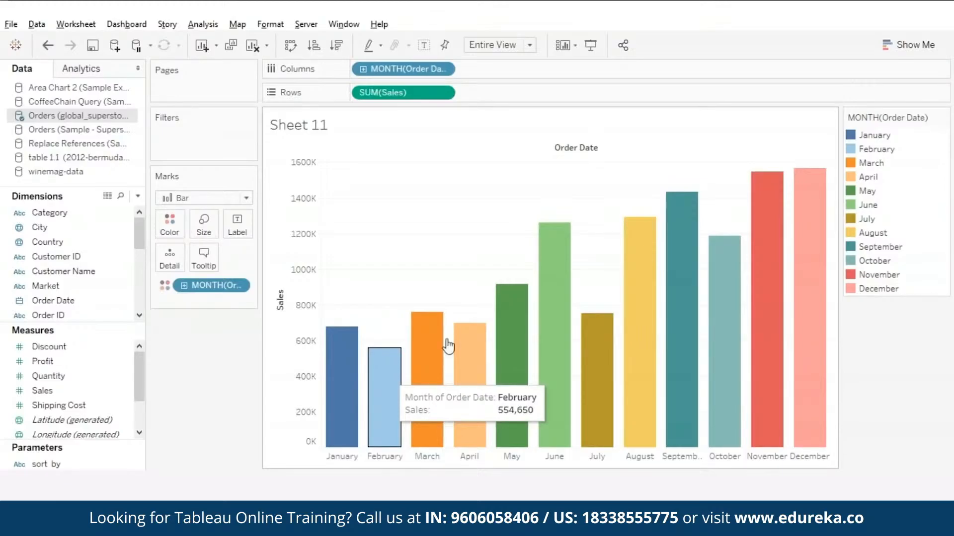
Assign the Blue palette to all months, January through December, in the MONTH(Order Date) color legend and apply it.
mouse_move(582, 348)
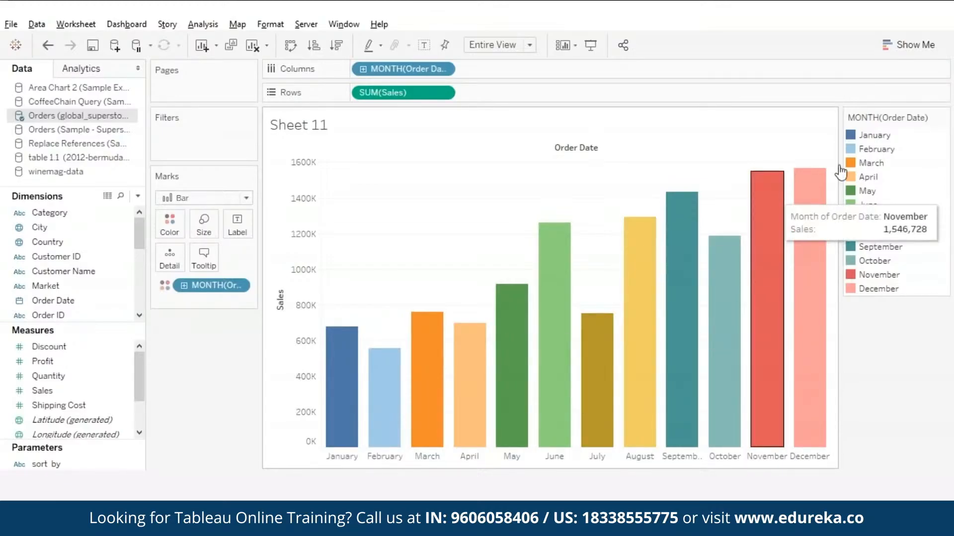
left_click(943, 118)
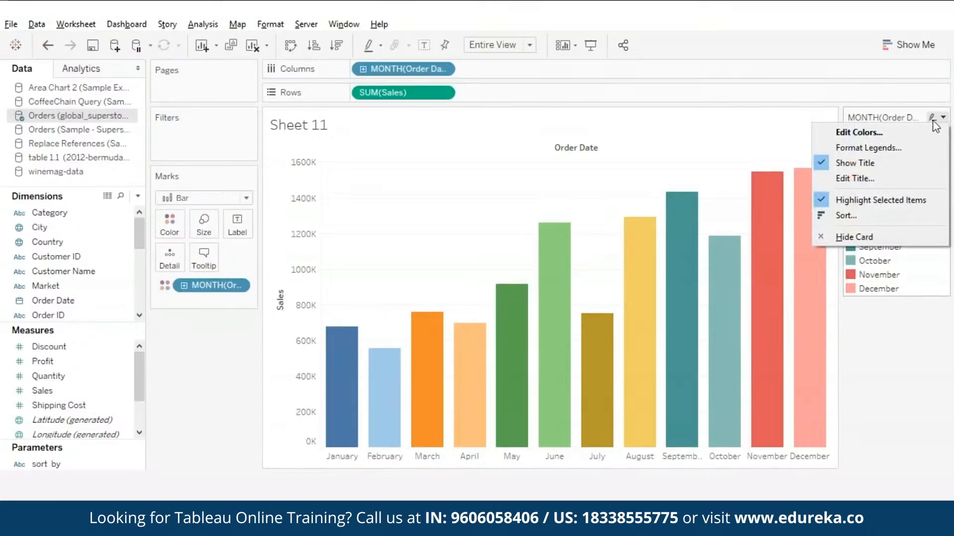
left_click(857, 132)
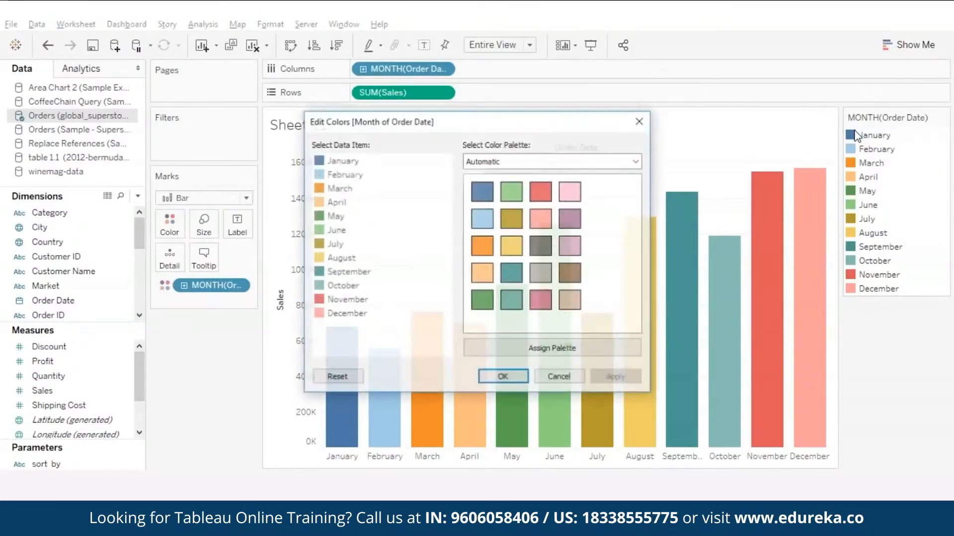
left_click(636, 161)
left_click(494, 376)
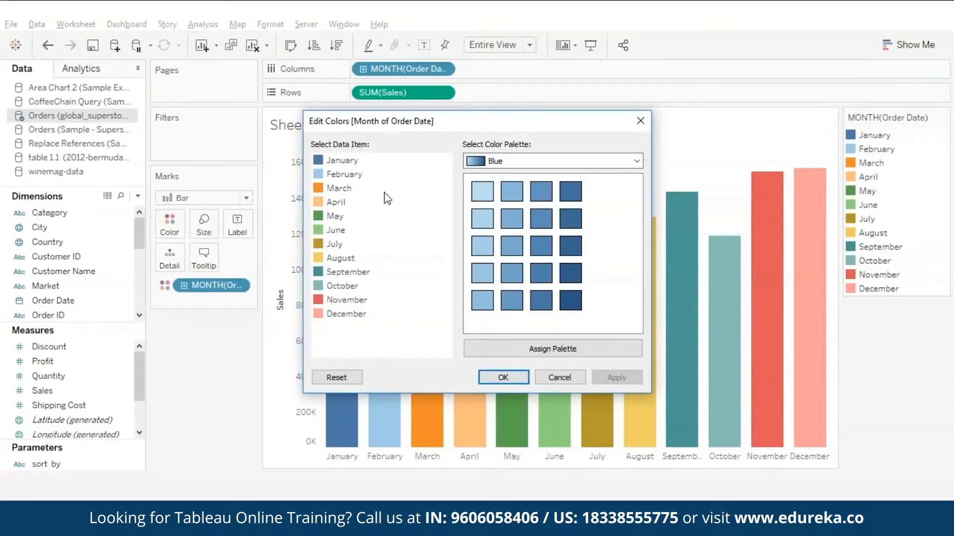
left_click(342, 160)
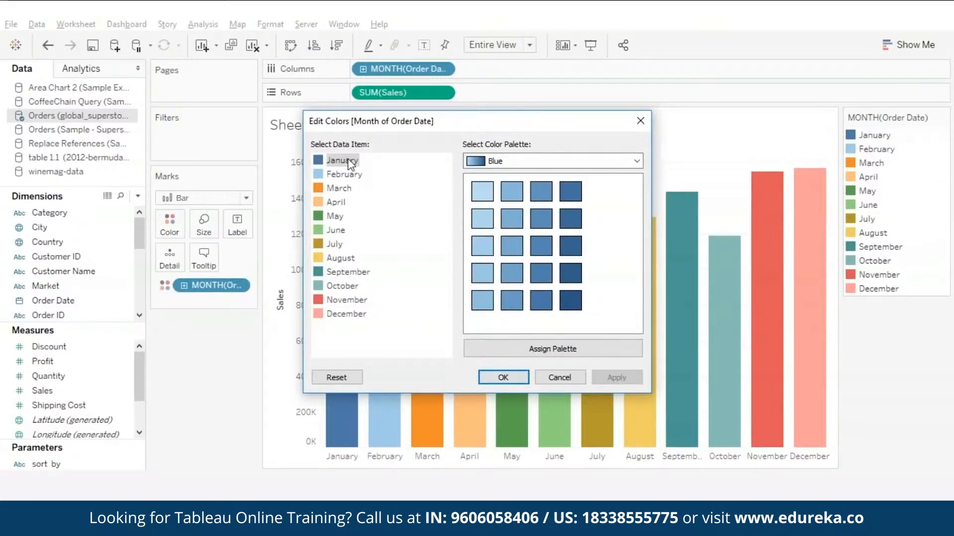
left_click(346, 314, "shift")
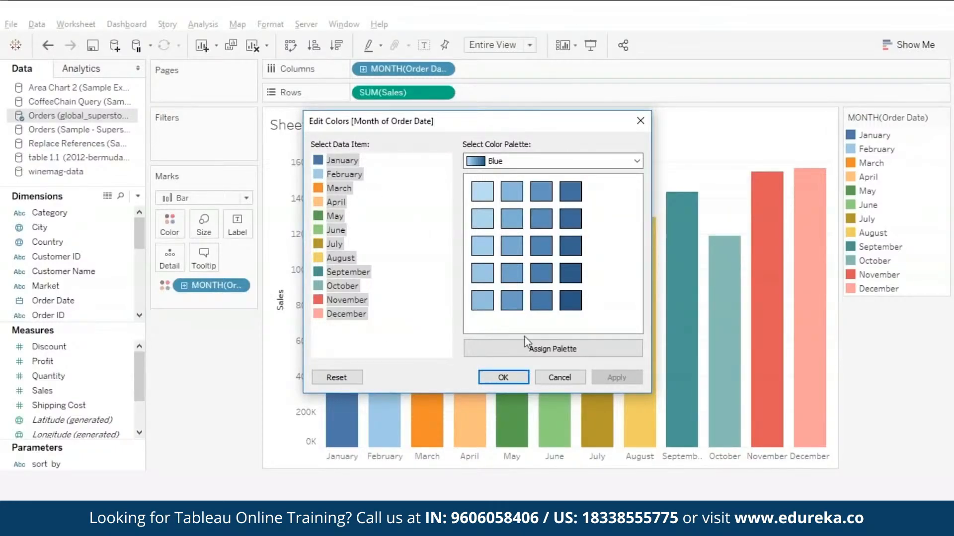
left_click(544, 349)
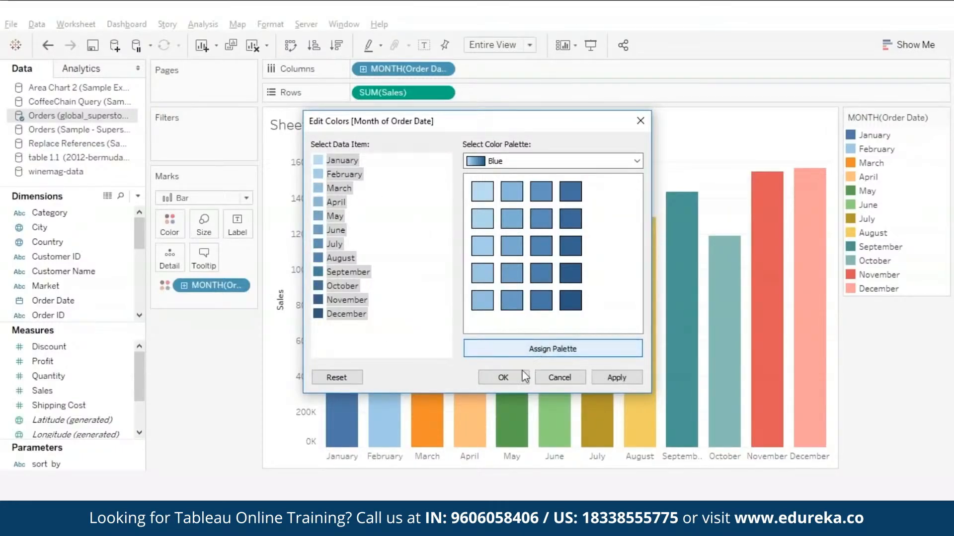
left_click(608, 383)
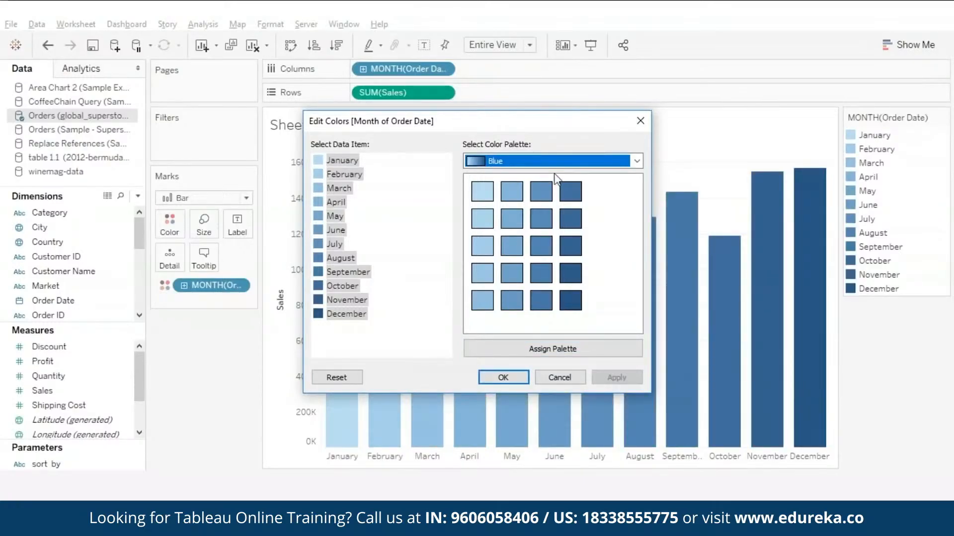
Recolor only January with the red swatch from the Tableau 10 palette and confirm the color changes.
left_click_drag(530, 120, 287, 31)
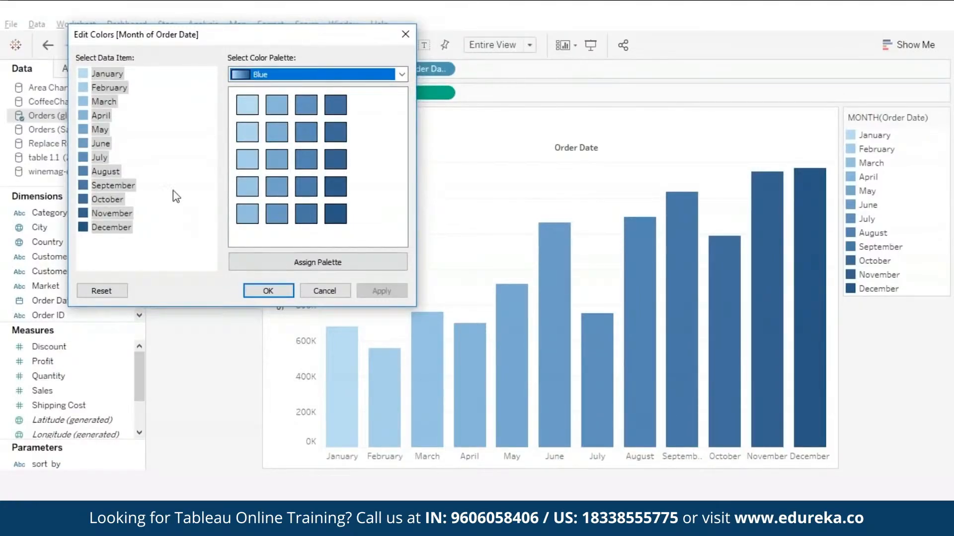
left_click(107, 73)
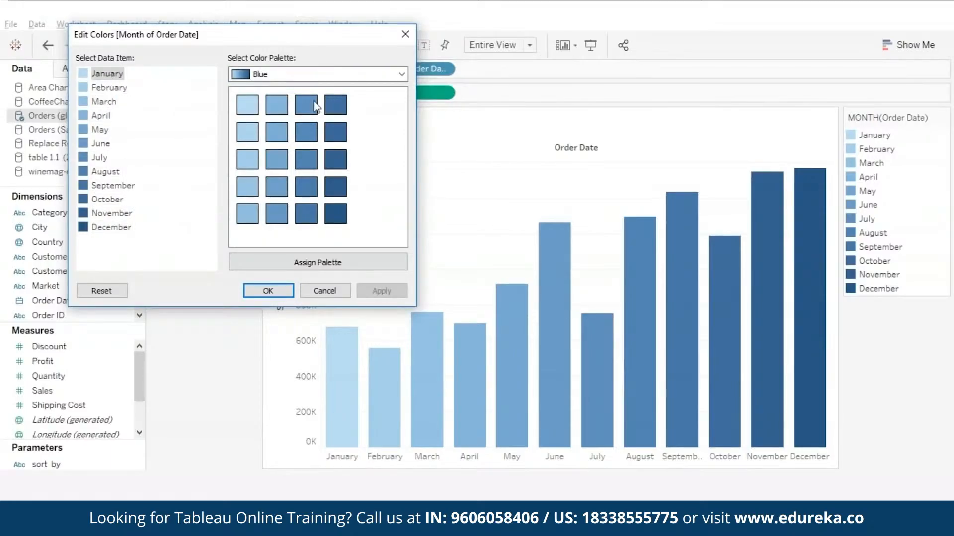
left_click(362, 76)
left_click(277, 88)
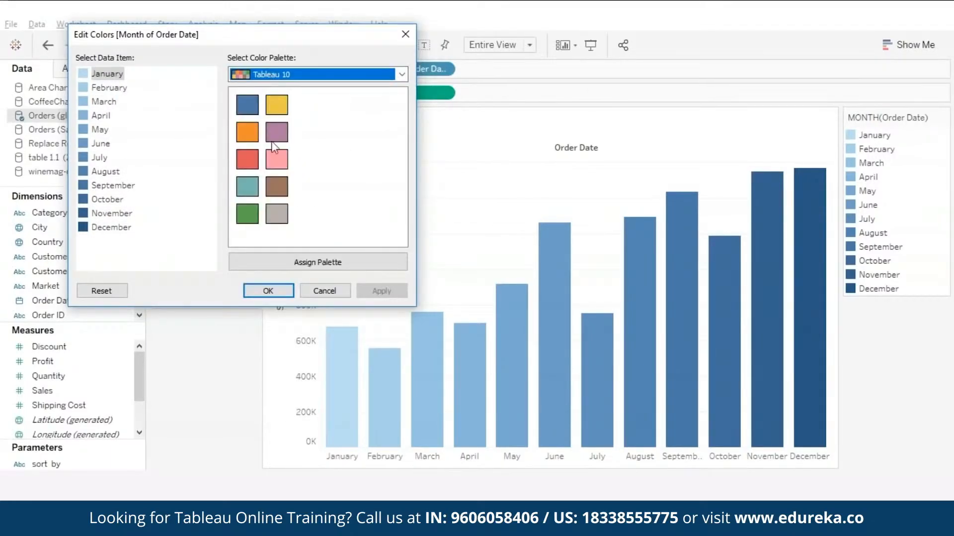
left_click(244, 162)
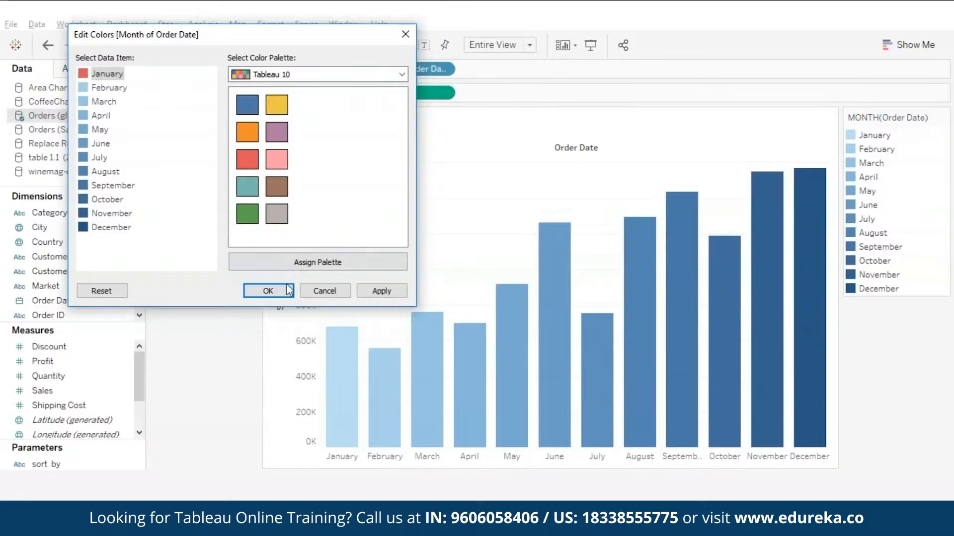
left_click(269, 293)
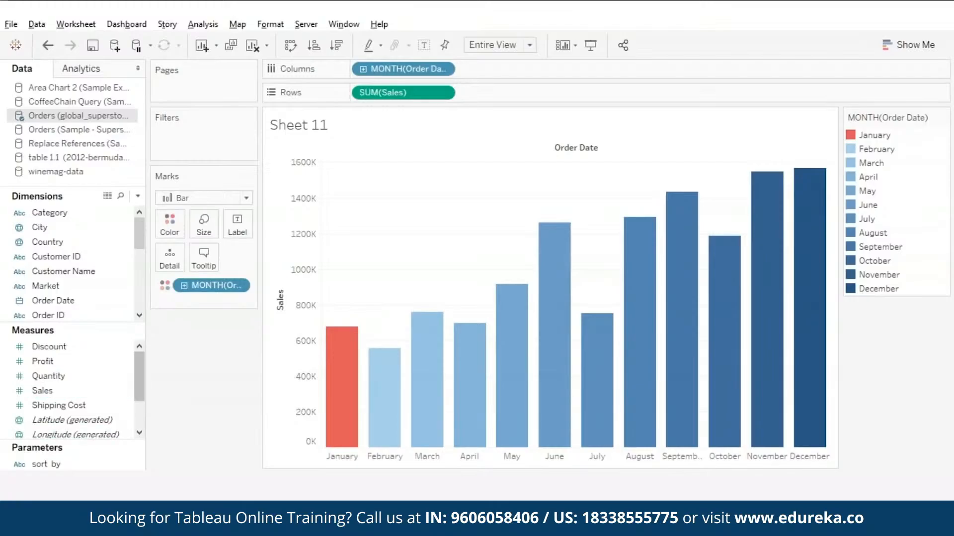
Search the data fields for profit, then clear the search.
left_click(111, 393)
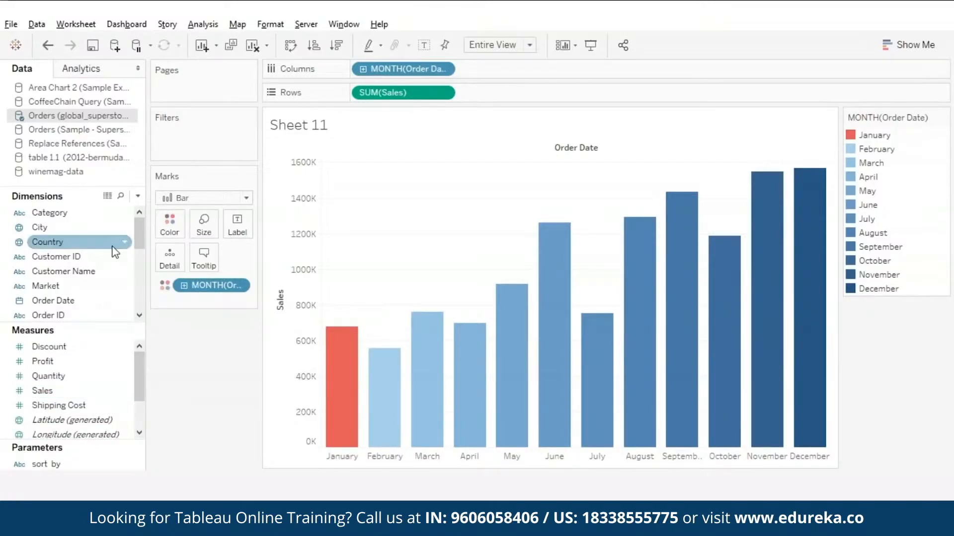
left_click(120, 196)
type("profit")
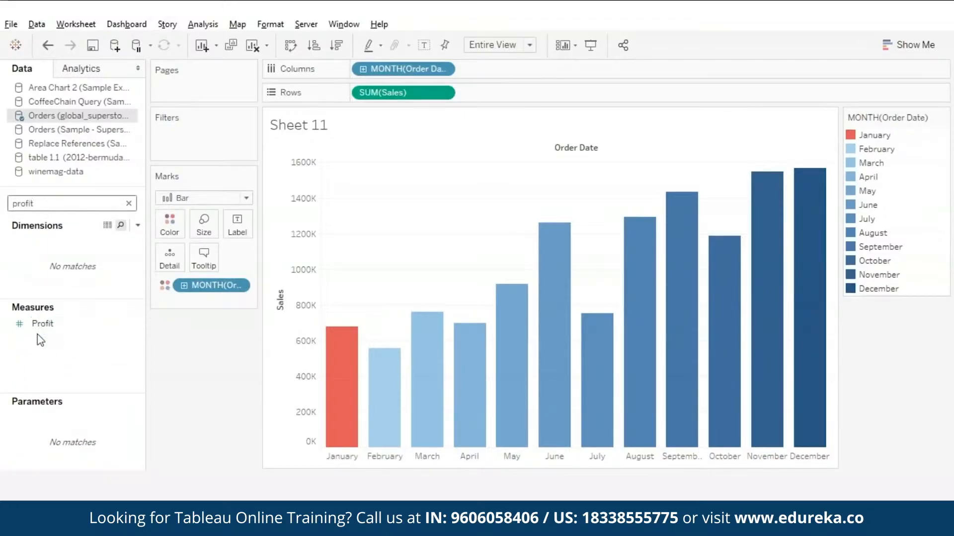
left_click(55, 325)
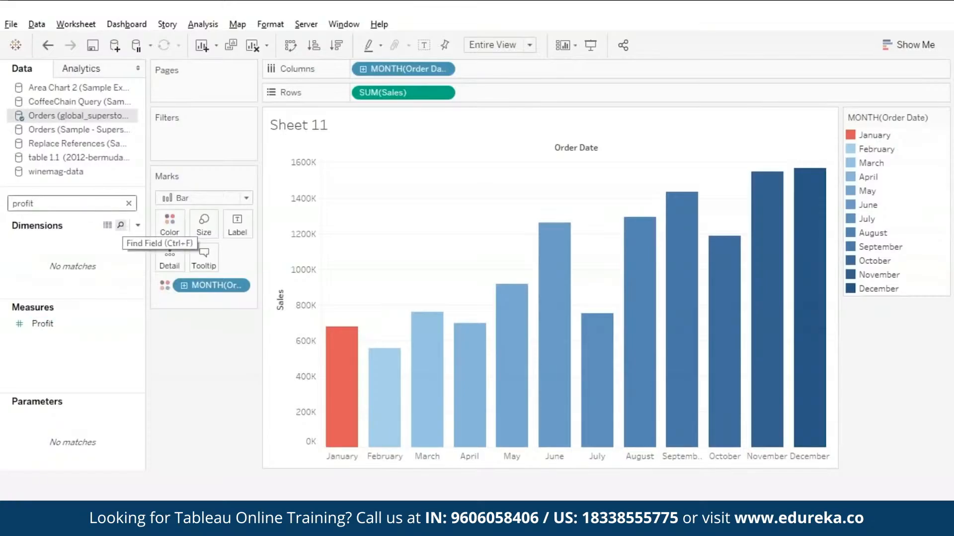
left_click(130, 206)
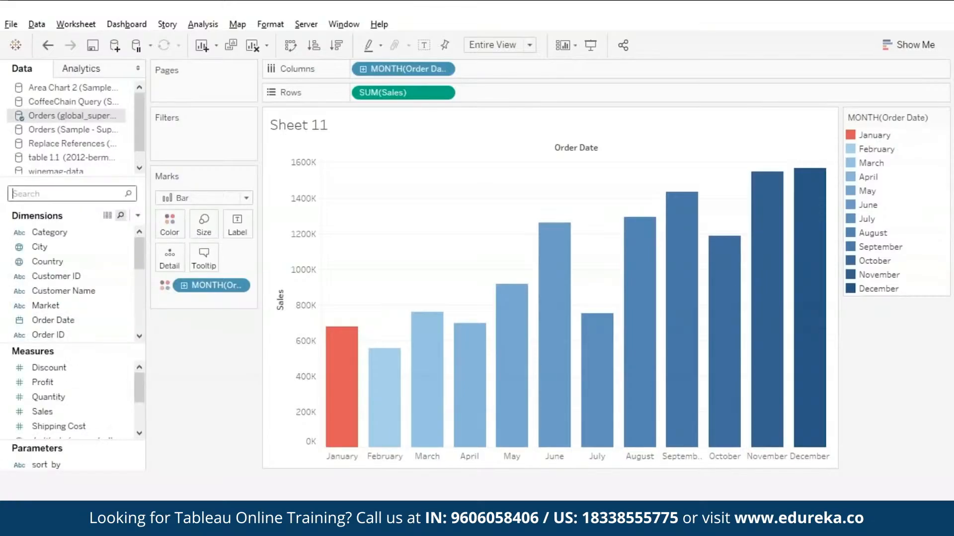
Add the ad hoc calculation SUM([Profit]) to Rows after SUM(Sales).
double_click(499, 97)
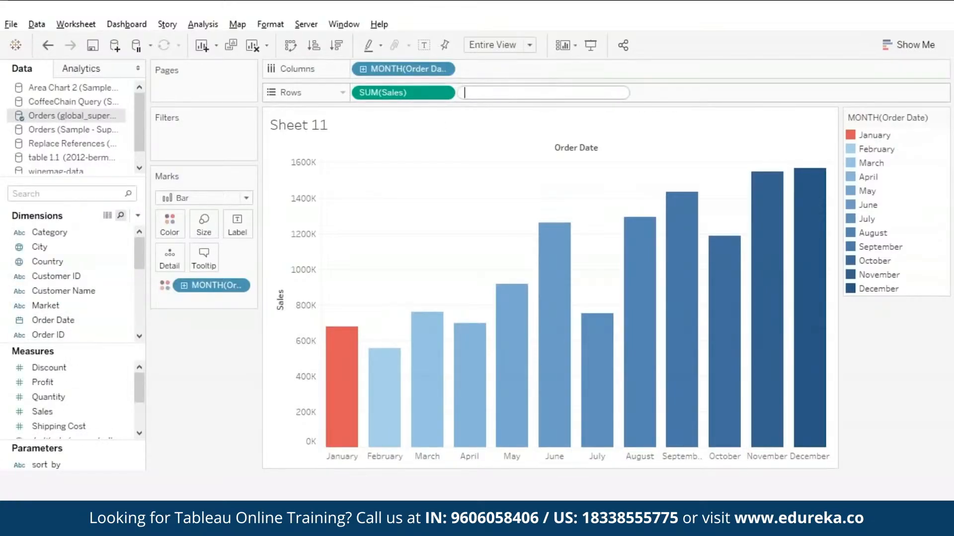
type("sum")
key("Return")
type("prof")
key("Return")
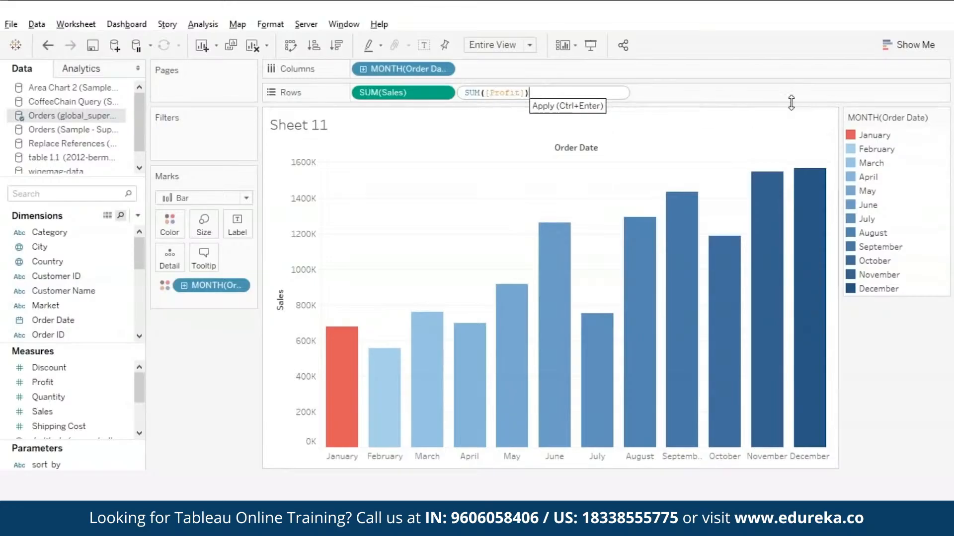
key("Return")
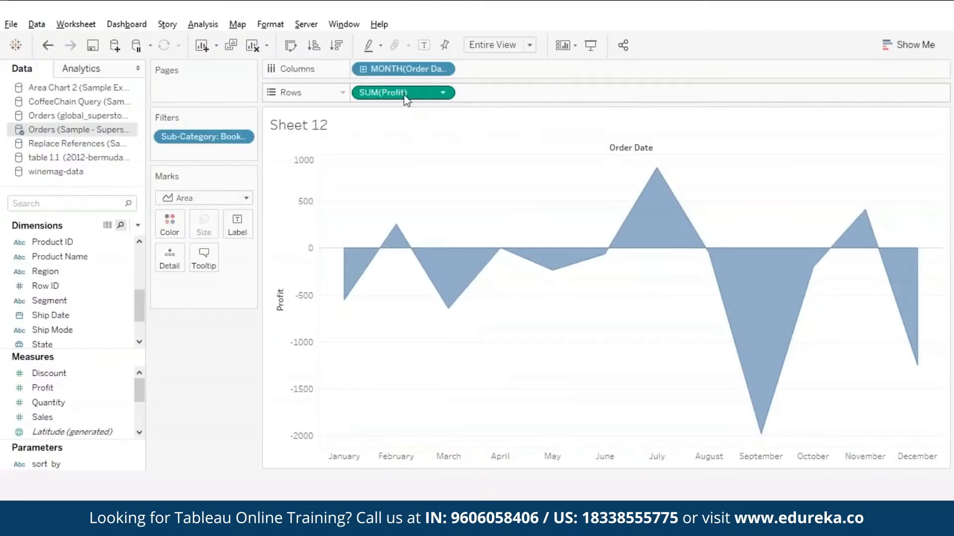
Duplicate SUM(Profit) on Rows in Sheet 12 and give the upper Profit axis a fixed start of 0.
left_click_drag(405, 95, 526, 95)
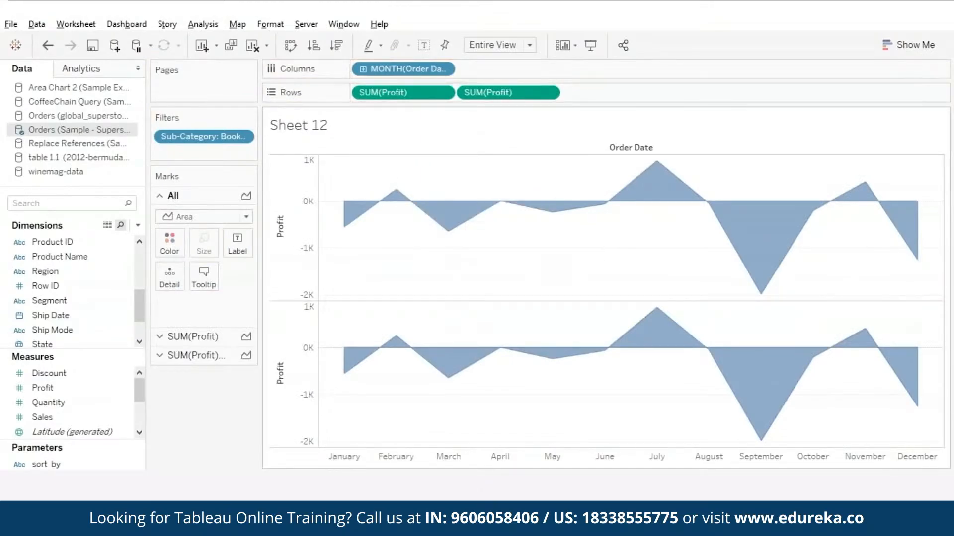
right_click(281, 170)
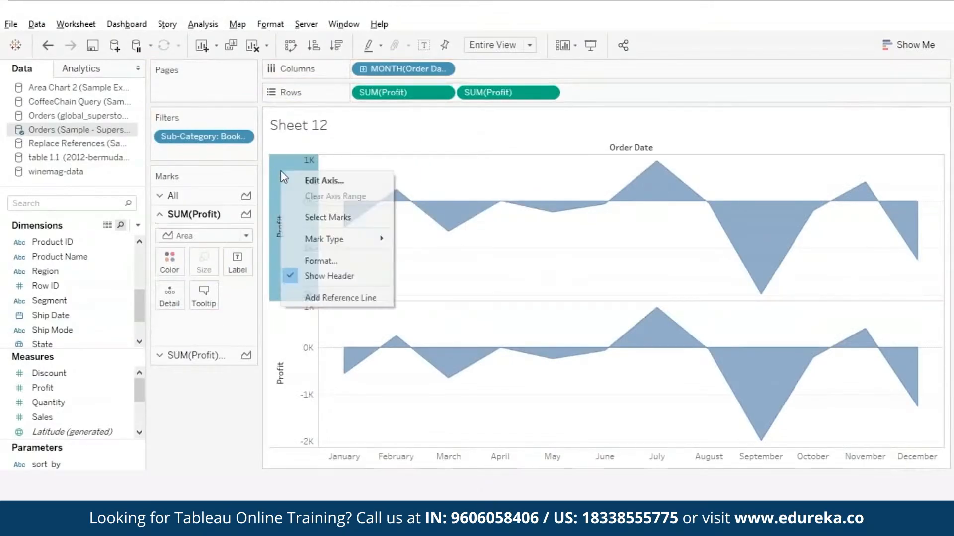
left_click(314, 182)
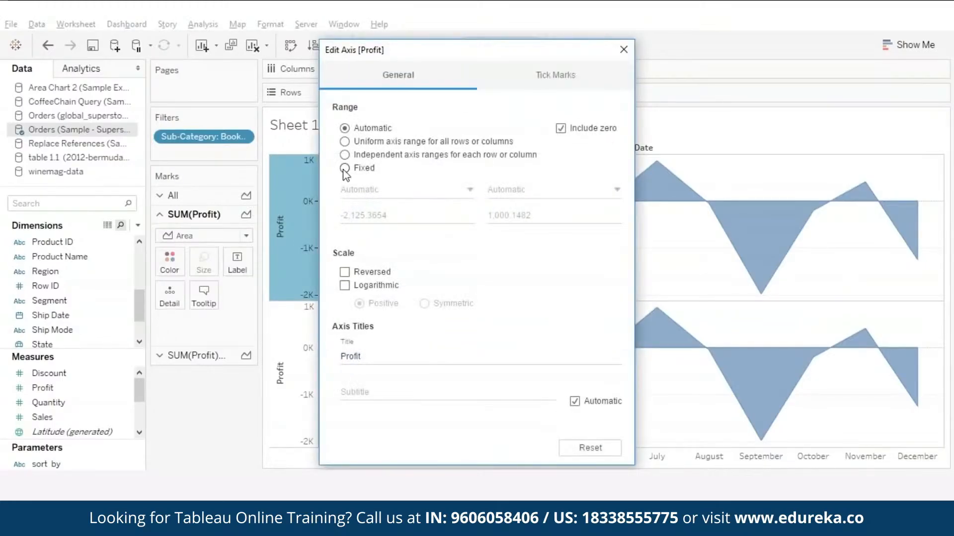
left_click(344, 169)
double_click(380, 217)
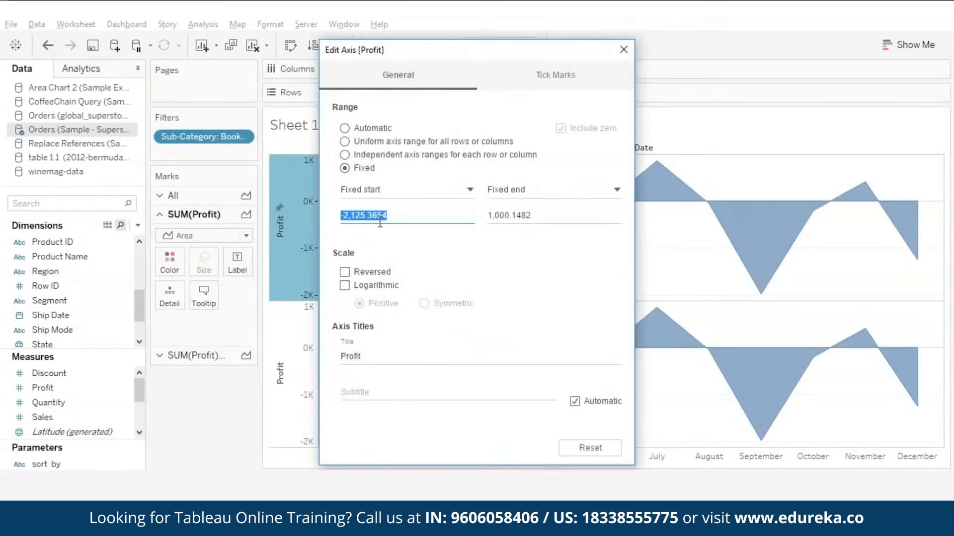
type("0")
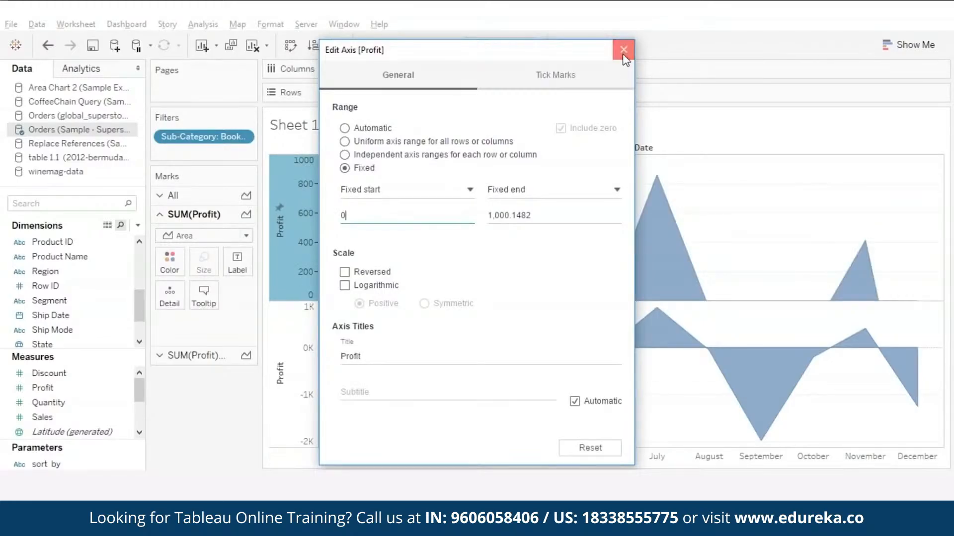
left_click(624, 49)
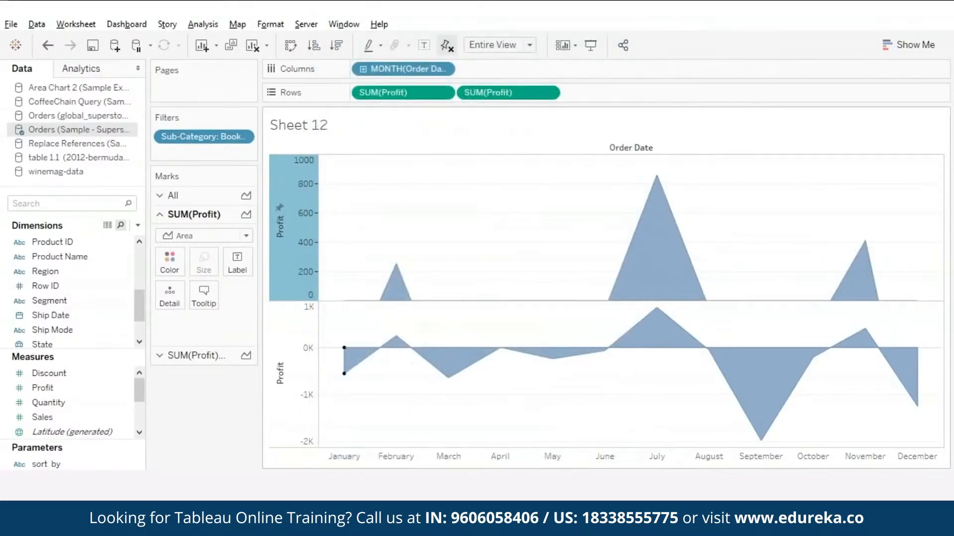
Give the lower Profit axis a fixed range that ends at 0.
left_click(284, 332)
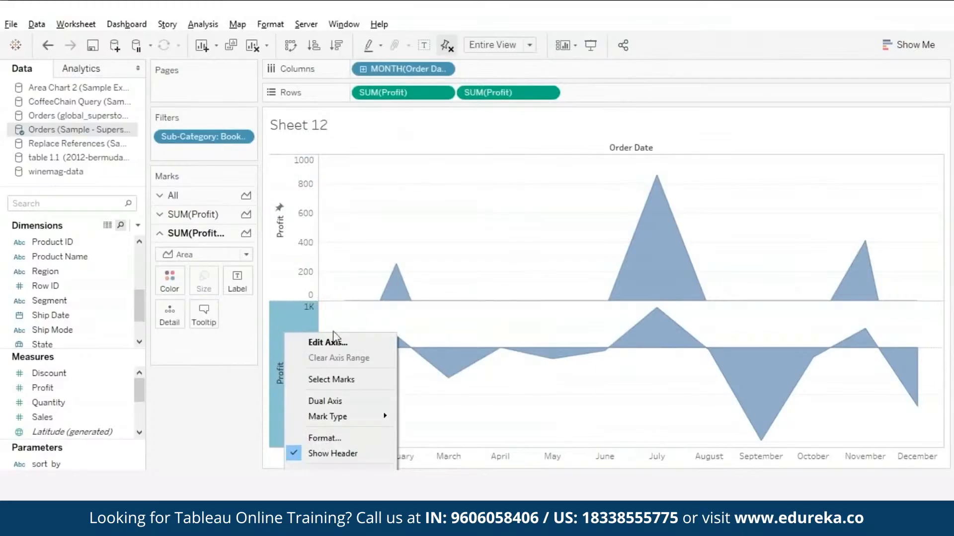
left_click(318, 344)
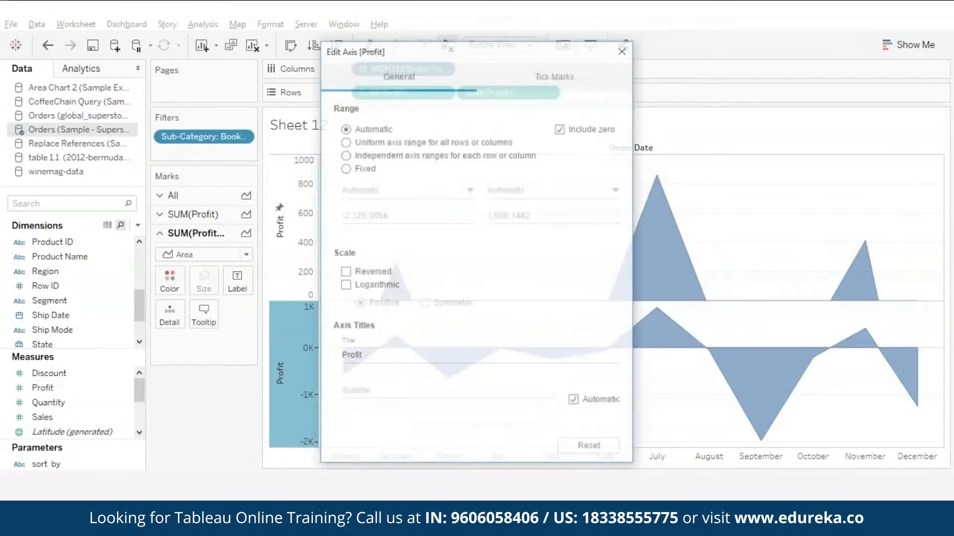
left_click(344, 168)
double_click(543, 216)
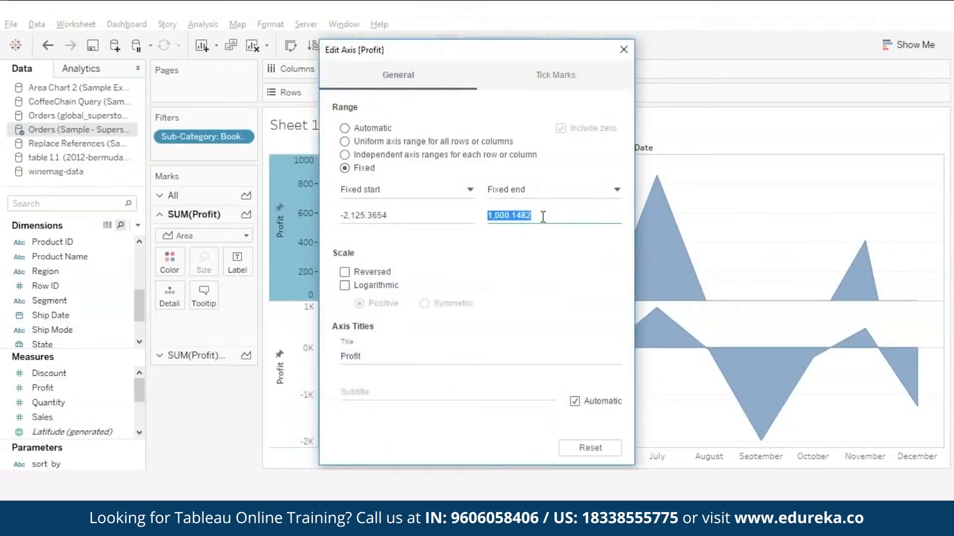
type("0")
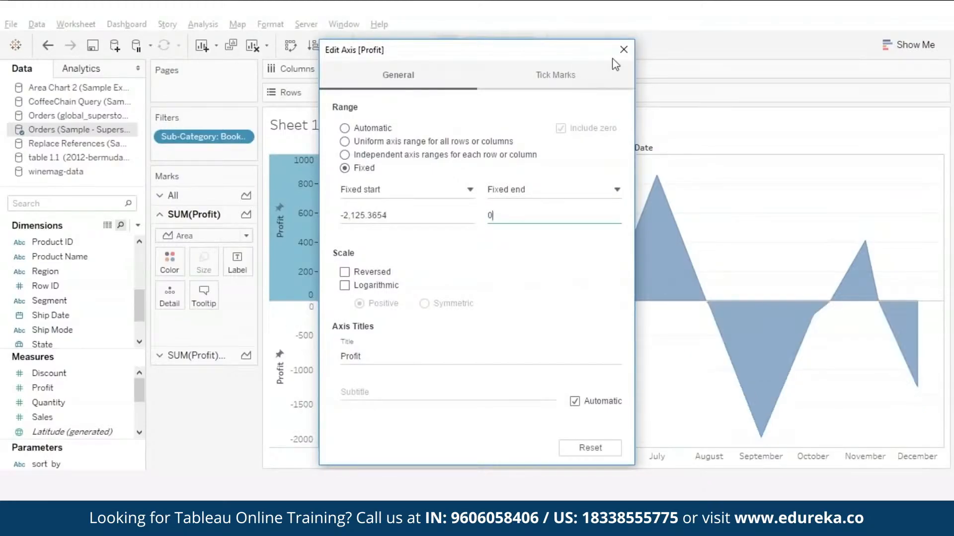
left_click(623, 51)
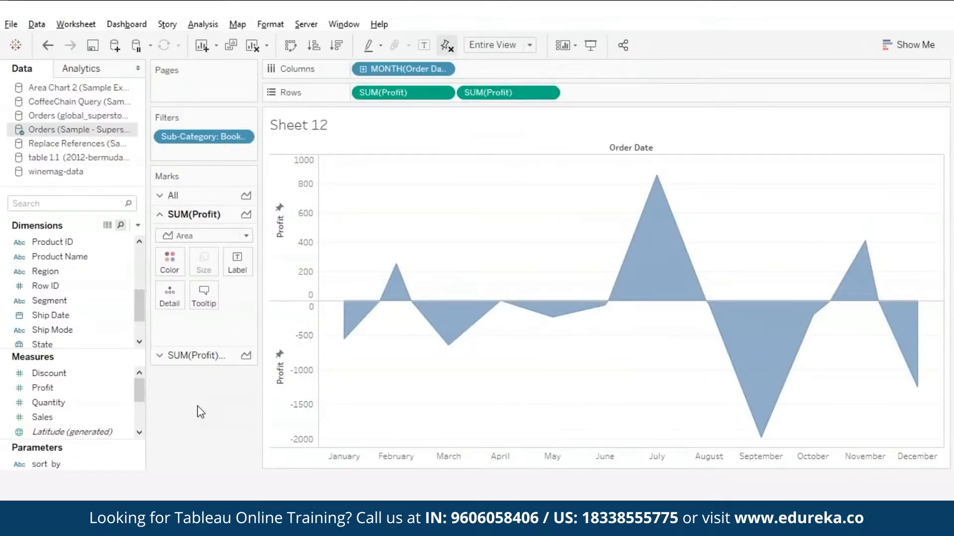
Color the upper Profit area green.
left_click(169, 263)
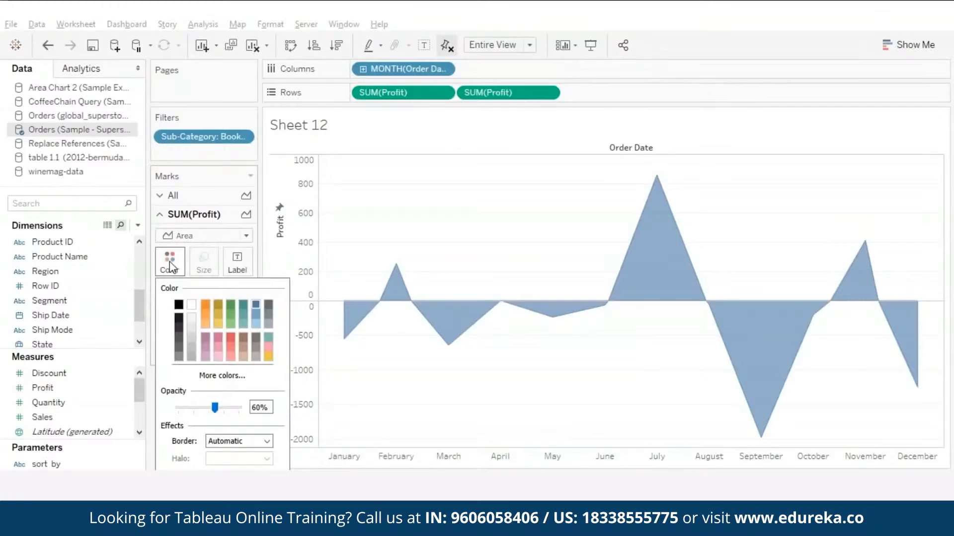
left_click(232, 314)
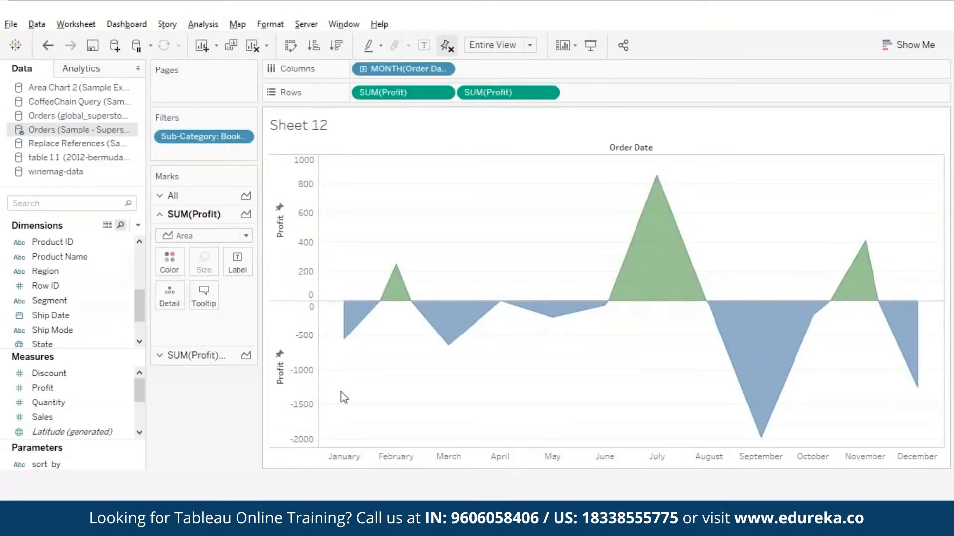
Color the lower Profit area light red and advance the story to the point after Multi-Color Area Chart.
left_click(190, 357)
left_click(170, 279)
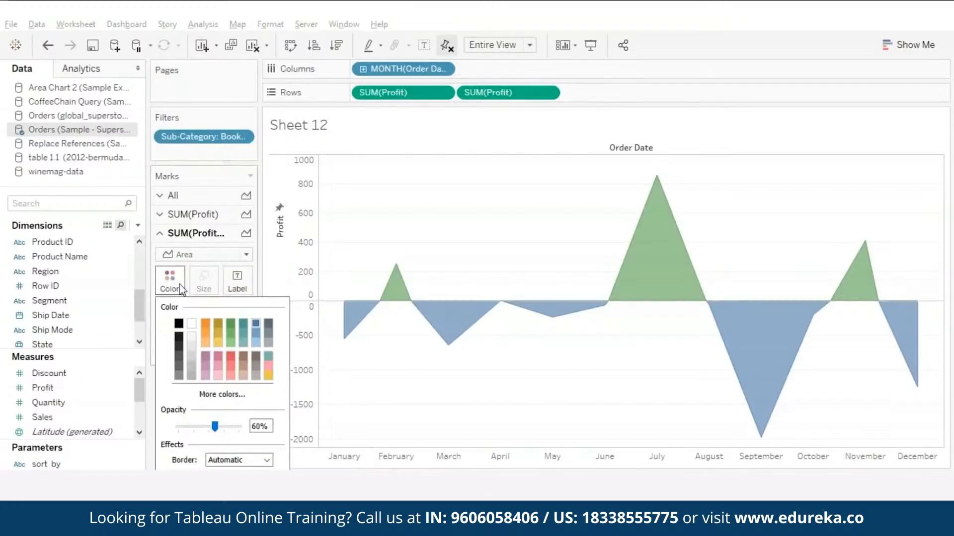
left_click(231, 367)
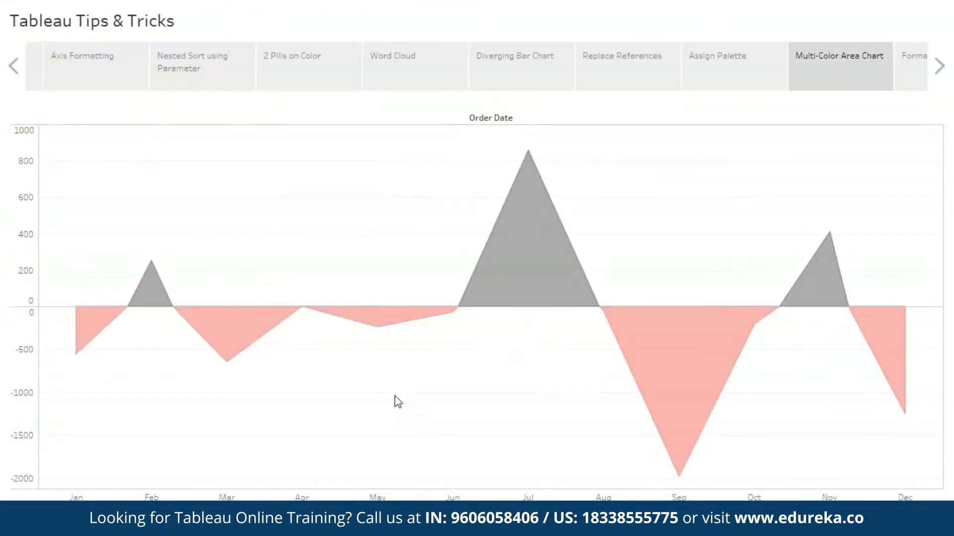
left_click(940, 67)
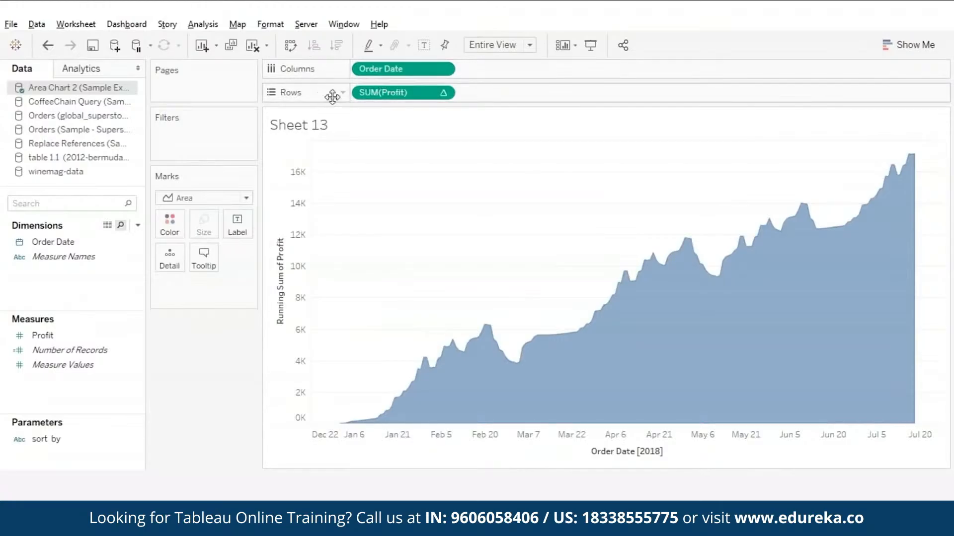
Duplicate the running-total SUM(Profit) on Rows in Sheet 13 and show the copy as a line colored by Profit.
left_click(408, 94)
left_click_drag(410, 97, 523, 92)
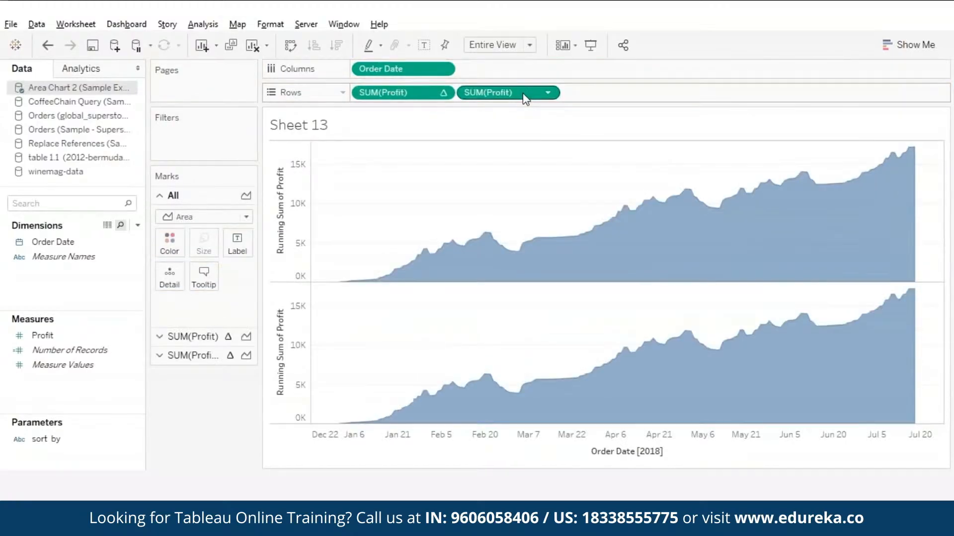
left_click(194, 355)
left_click(203, 254)
left_click(180, 298)
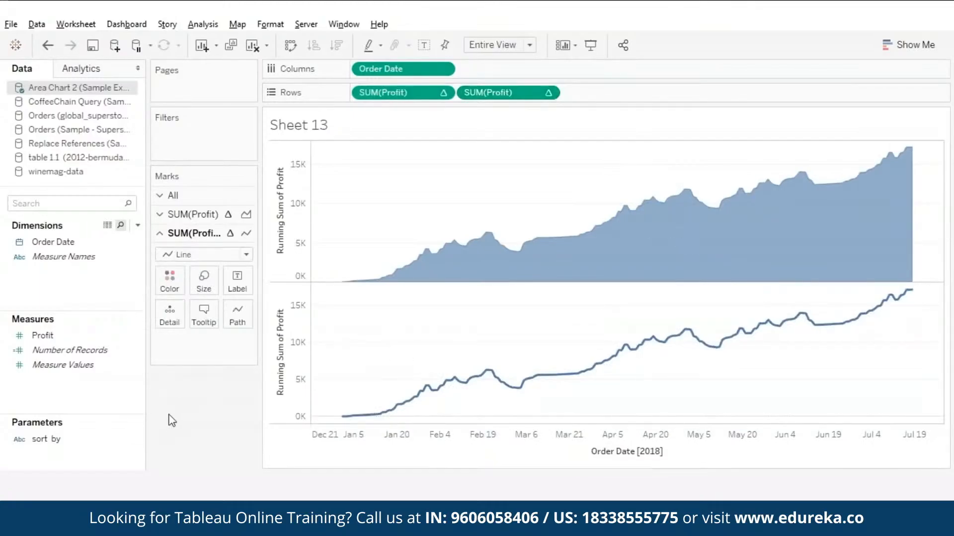
left_click_drag(38, 336, 169, 287)
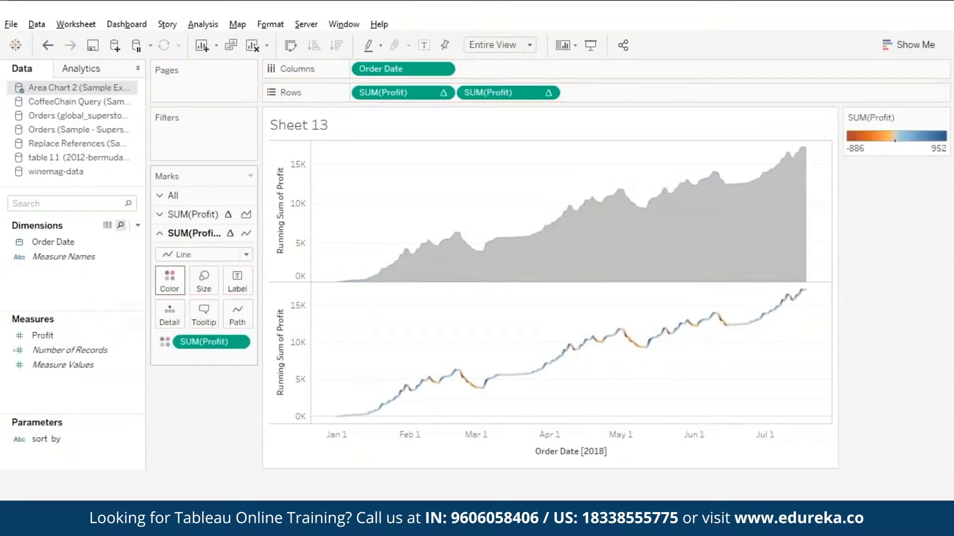
Combine the running profit area and line on a dual axis and hide the secondary axis header.
left_click(548, 93)
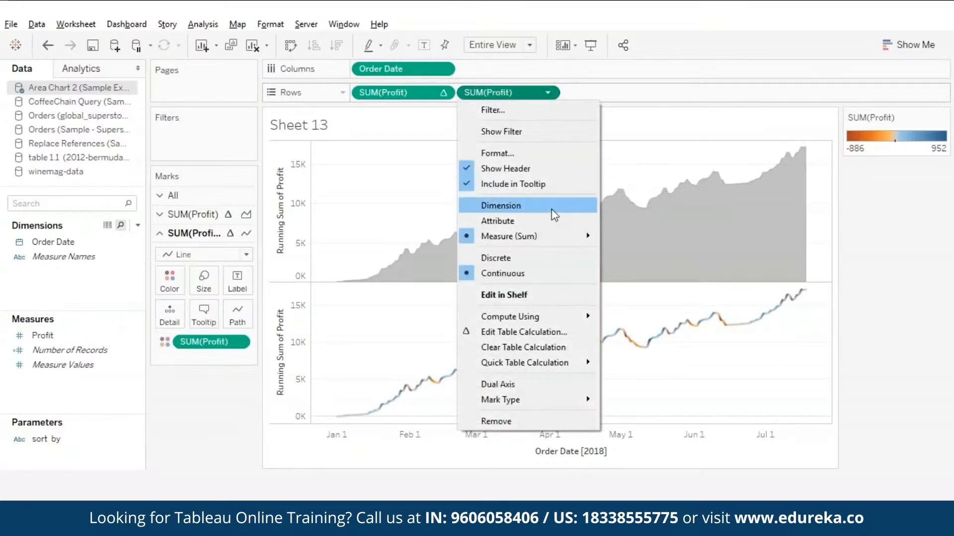
left_click(490, 383)
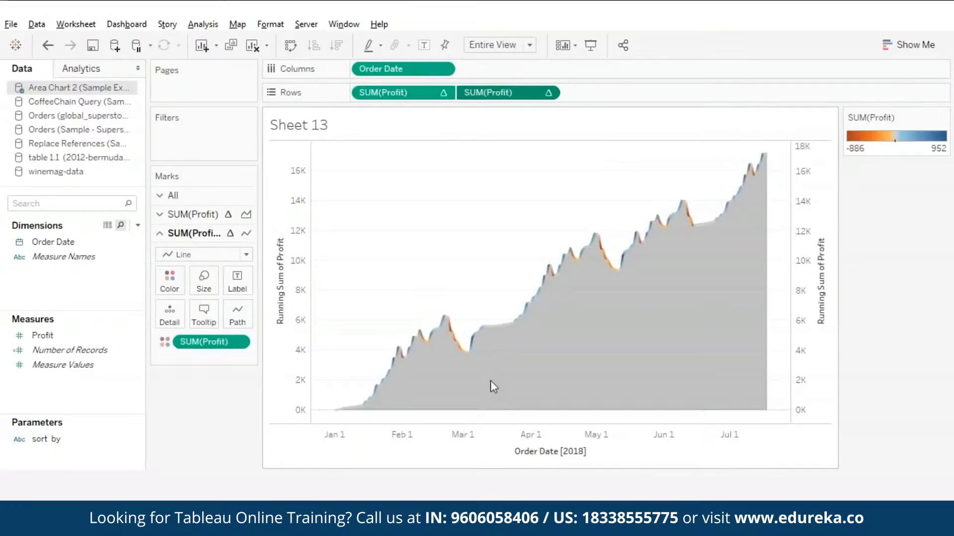
right_click(805, 270)
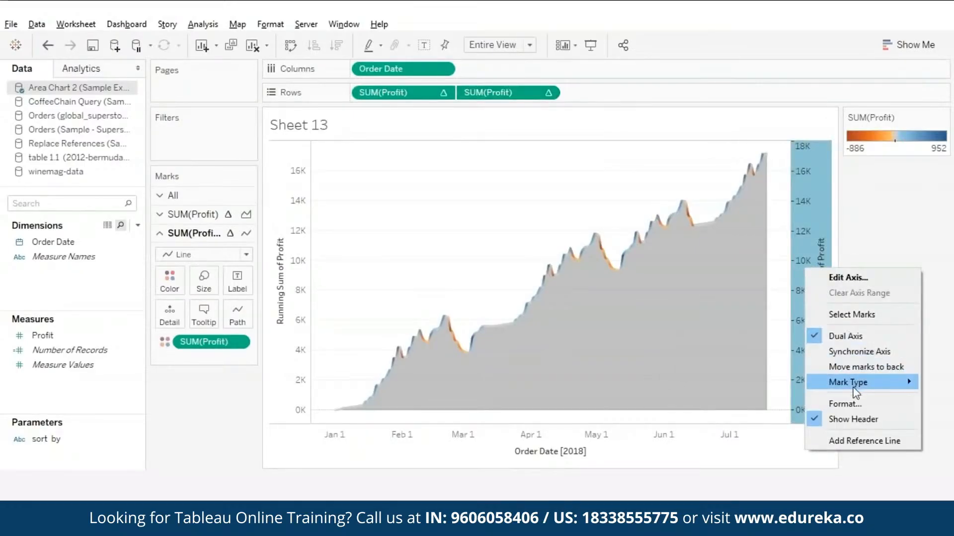
left_click(852, 419)
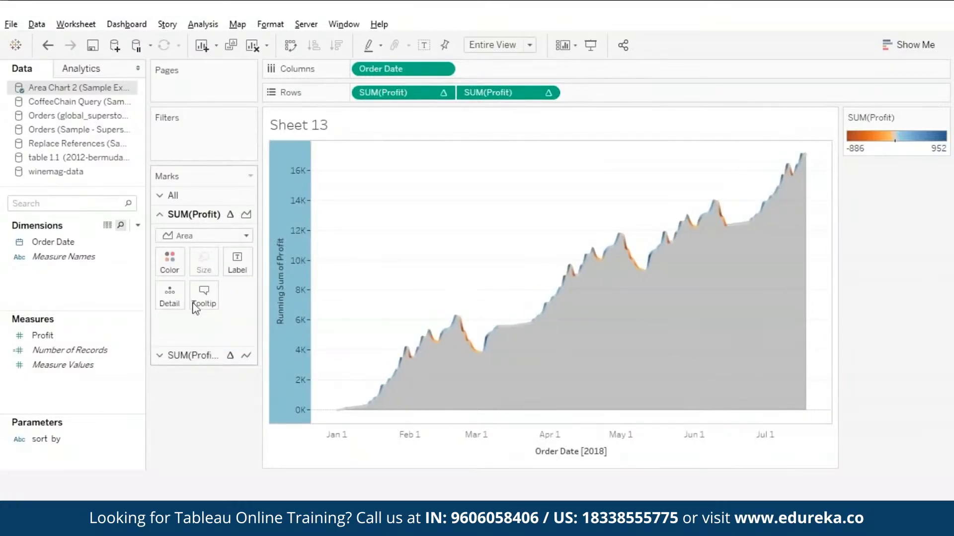
Color the running profit area purple and lower its opacity to 17%.
left_click(180, 270)
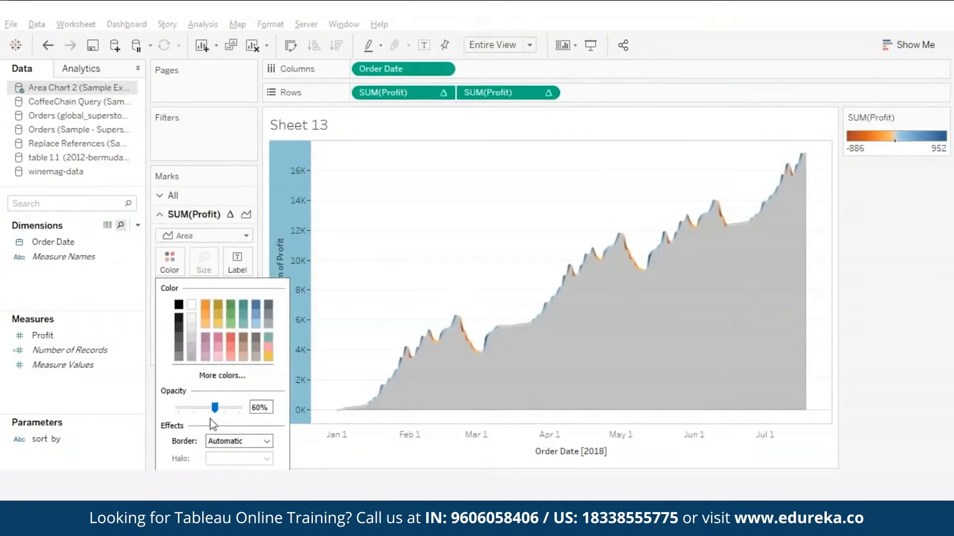
left_click_drag(214, 413, 192, 412)
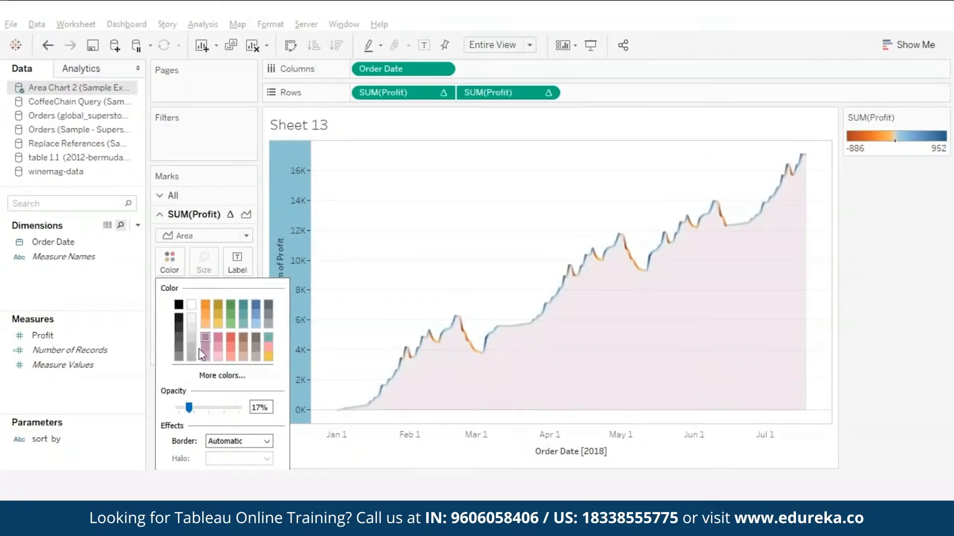
left_click(131, 440)
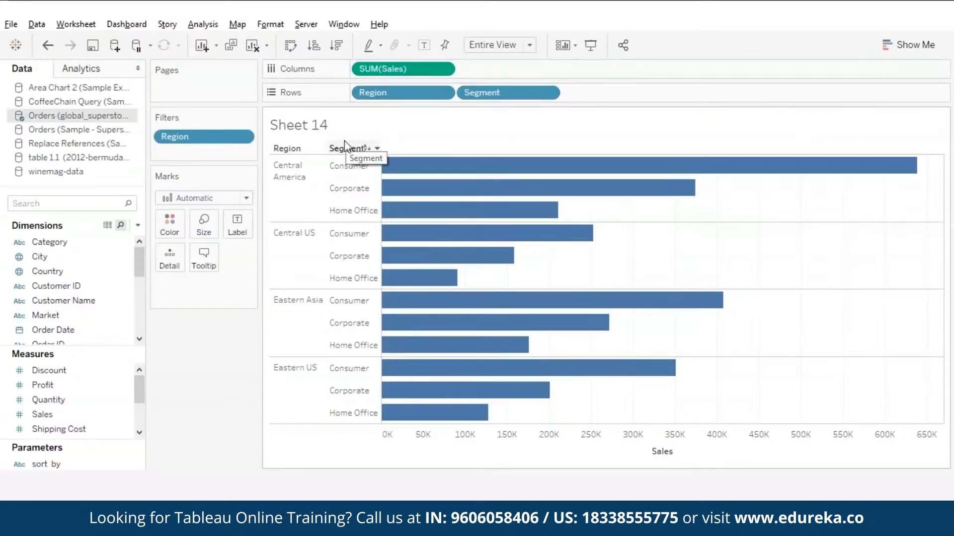
Try left, center and right alignment for SUM(Sales) labels on the Sheet 14 bars, and remove the labels.
left_click_drag(384, 73, 237, 225)
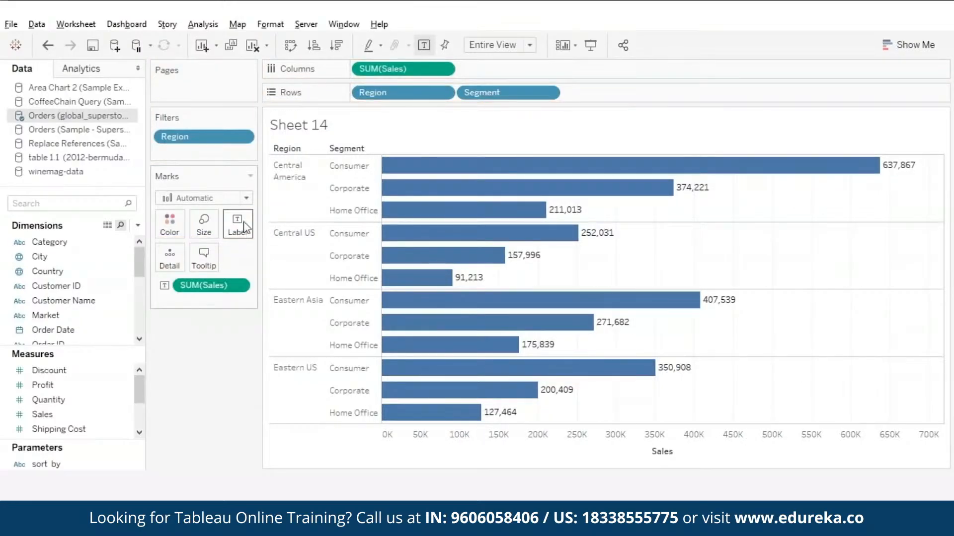
left_click(238, 226)
left_click(318, 332)
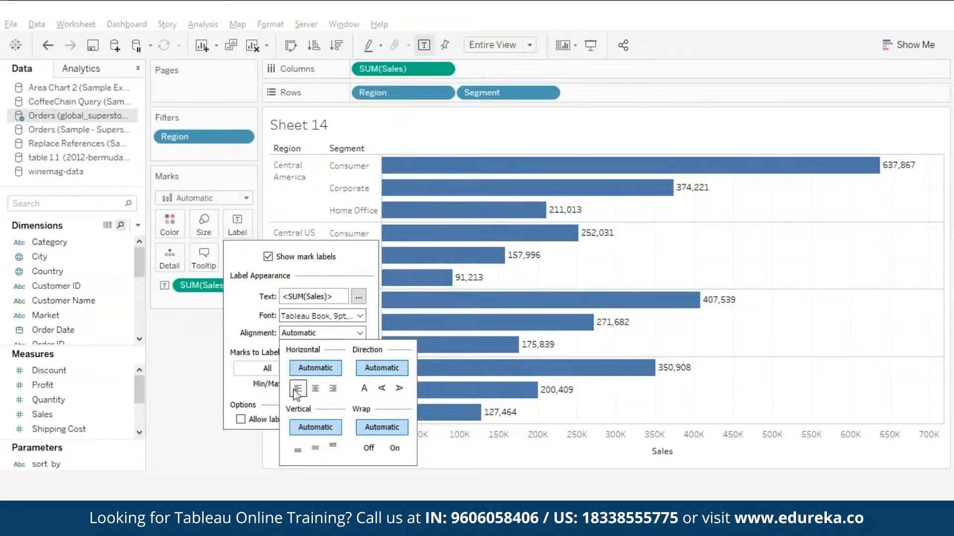
left_click(298, 388)
left_click(316, 390)
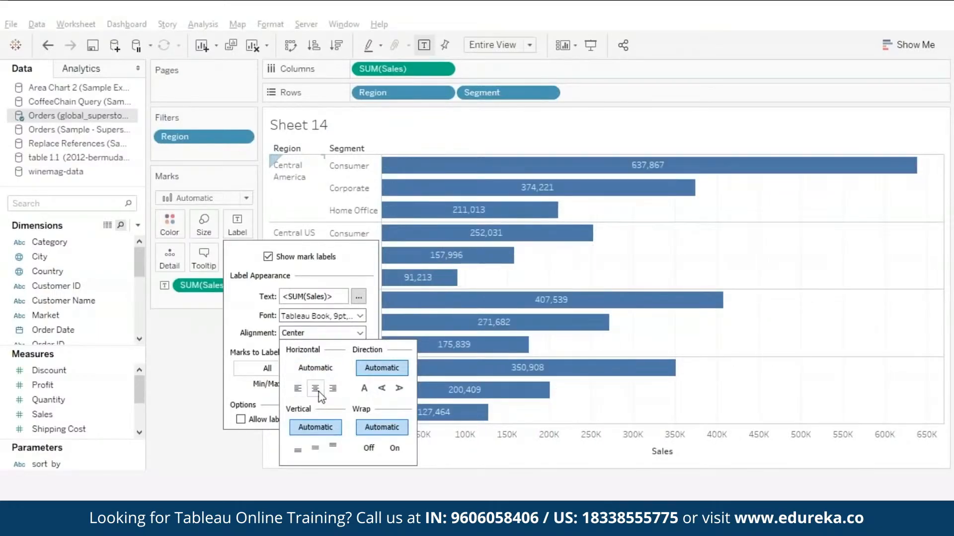
left_click(333, 389)
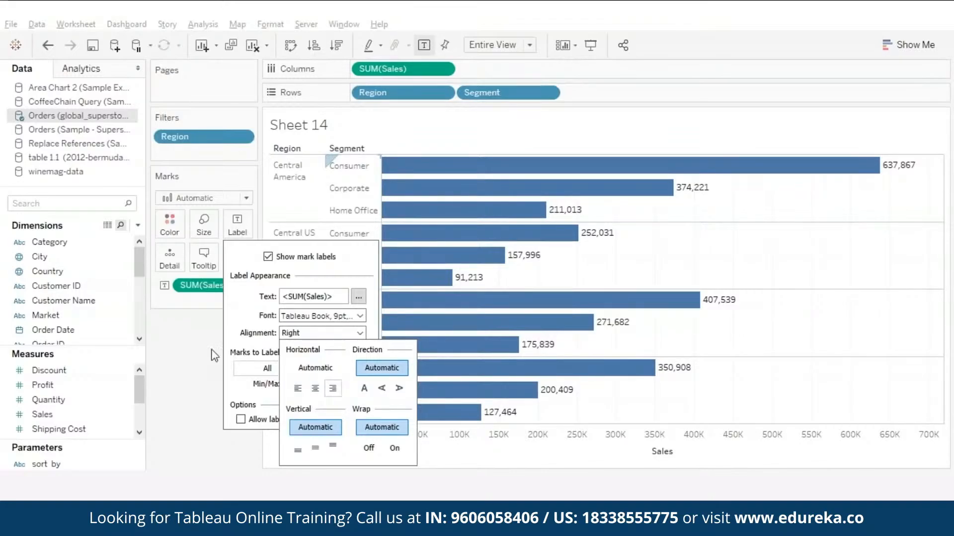
left_click(187, 346)
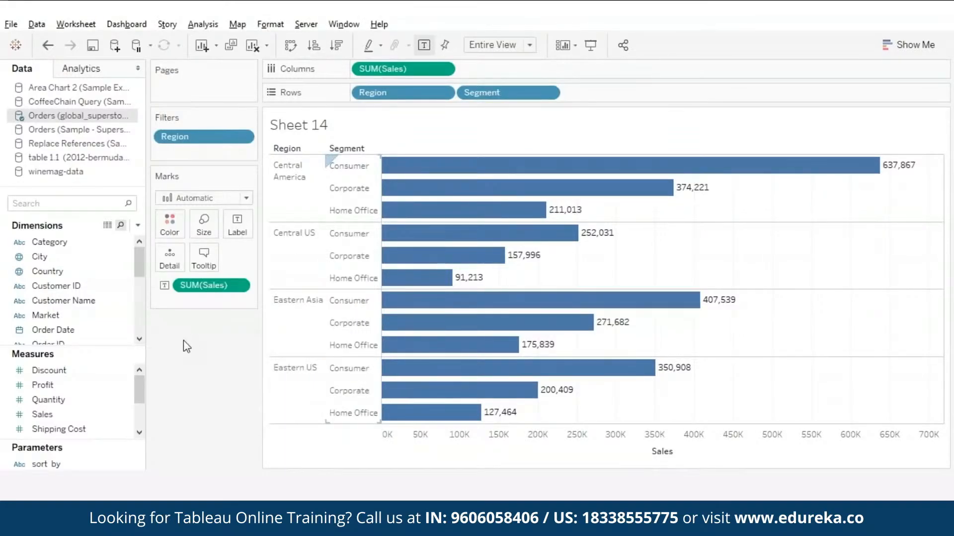
left_click_drag(204, 287, 203, 421)
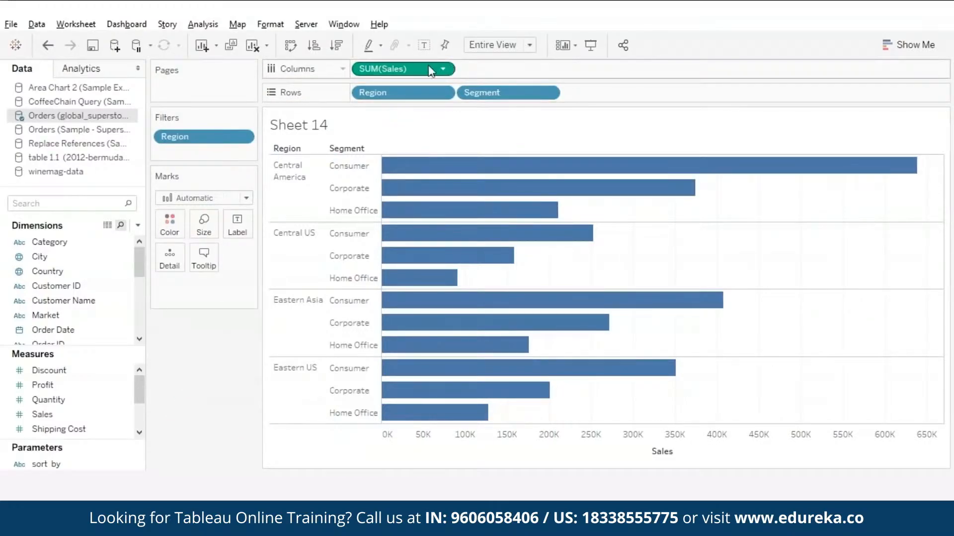
Duplicate SUM(Sales) on Columns in Sheet 14 and combine both measures on a synchronized dual axis.
left_click_drag(421, 71, 547, 69)
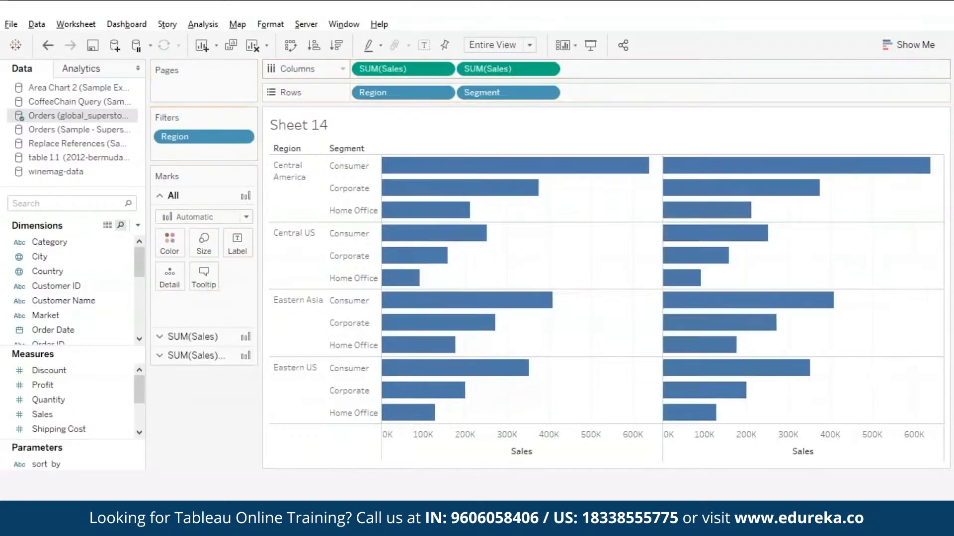
left_click(548, 69)
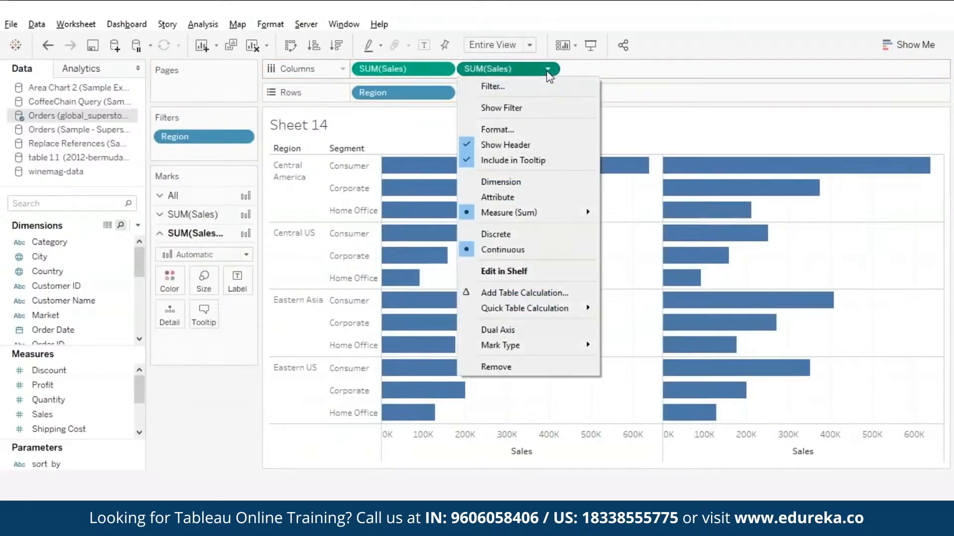
left_click(511, 331)
right_click(511, 172)
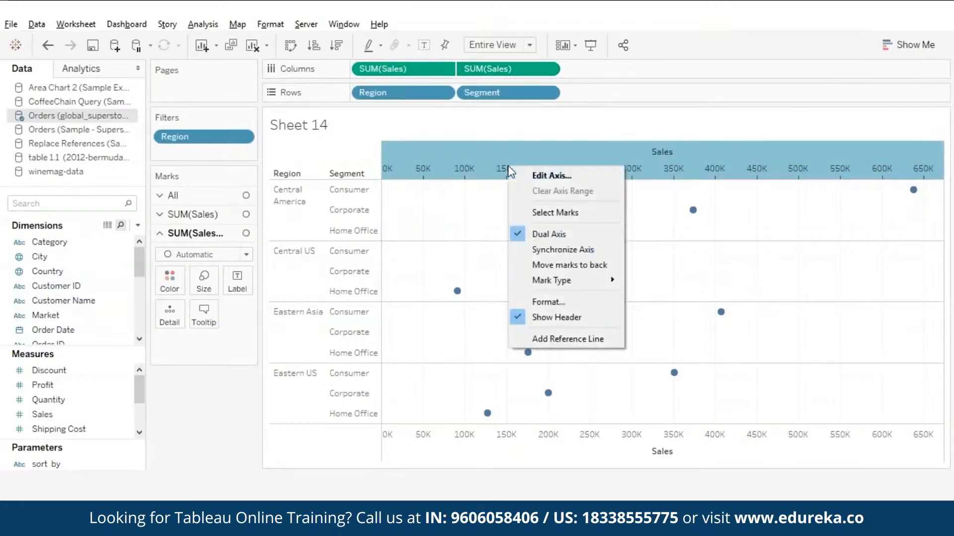
left_click(546, 262)
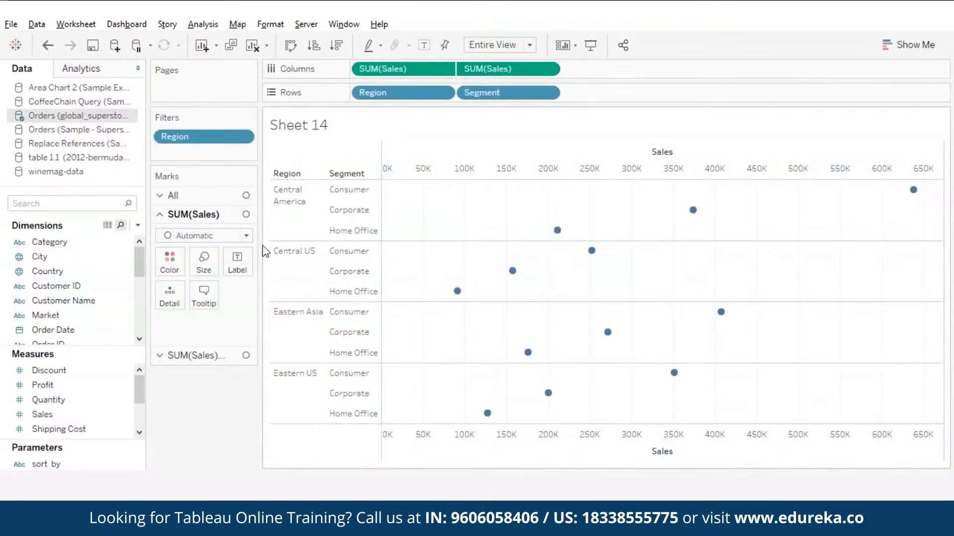
Set the first SUM(Sales) mark type to Bar and the second to Gantt Bar.
left_click(246, 236)
left_click(190, 266)
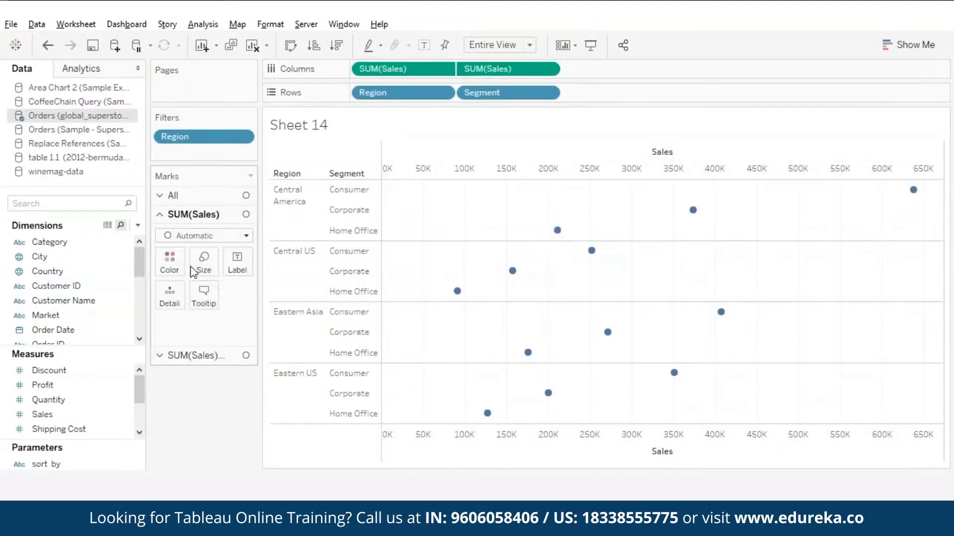
left_click(204, 355)
left_click(246, 254)
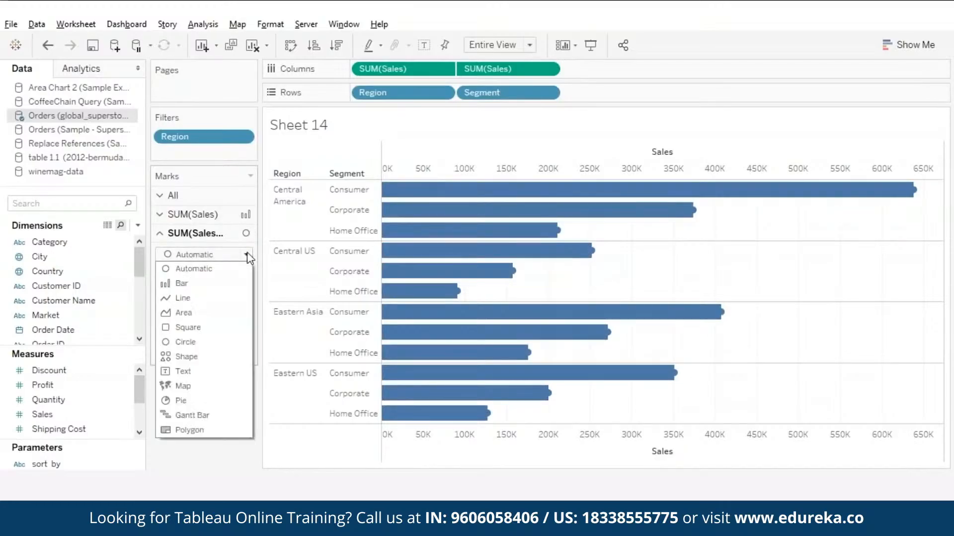
left_click(193, 415)
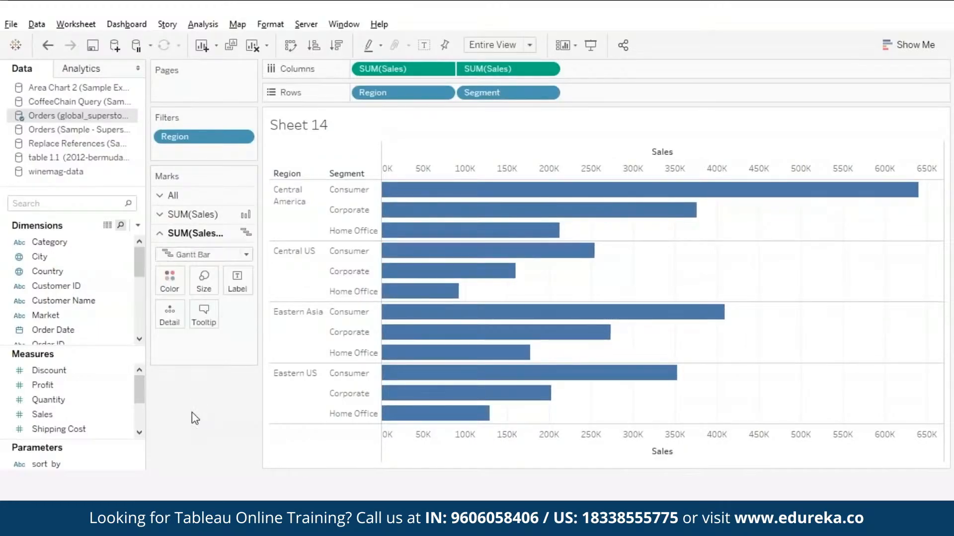
Label the Gantt Bar marks with Sales and align the labels horizontally to the left.
left_click(50, 386)
left_click(43, 414)
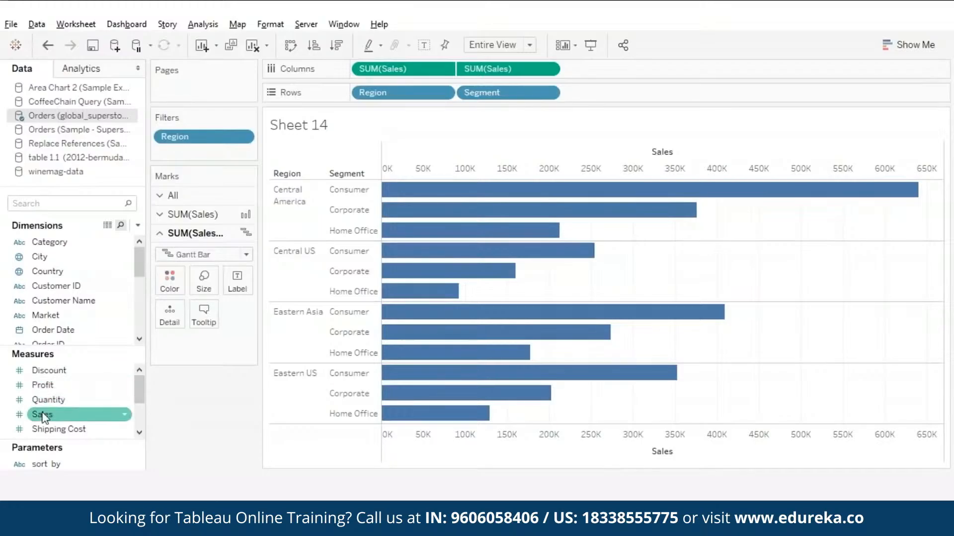
left_click_drag(43, 414, 236, 281)
left_click(237, 283)
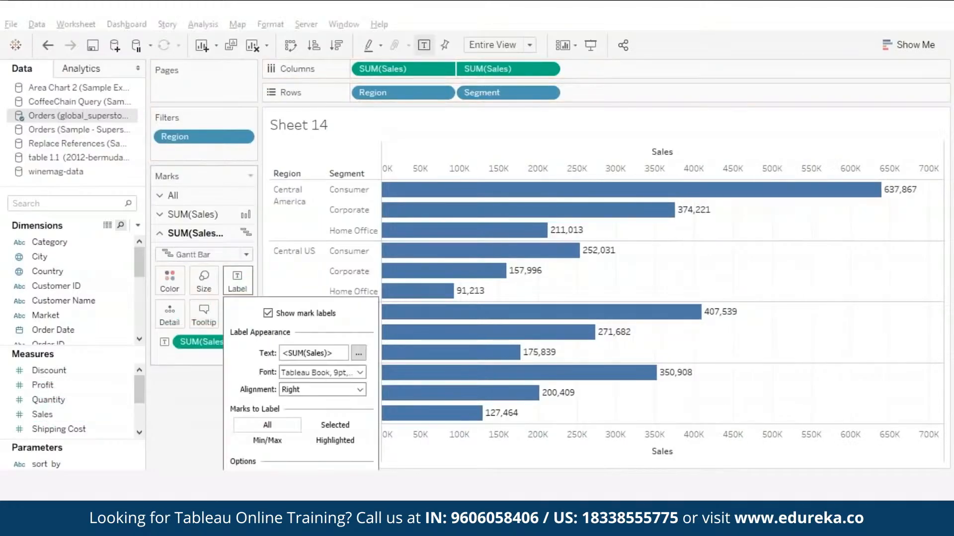
left_click(323, 391)
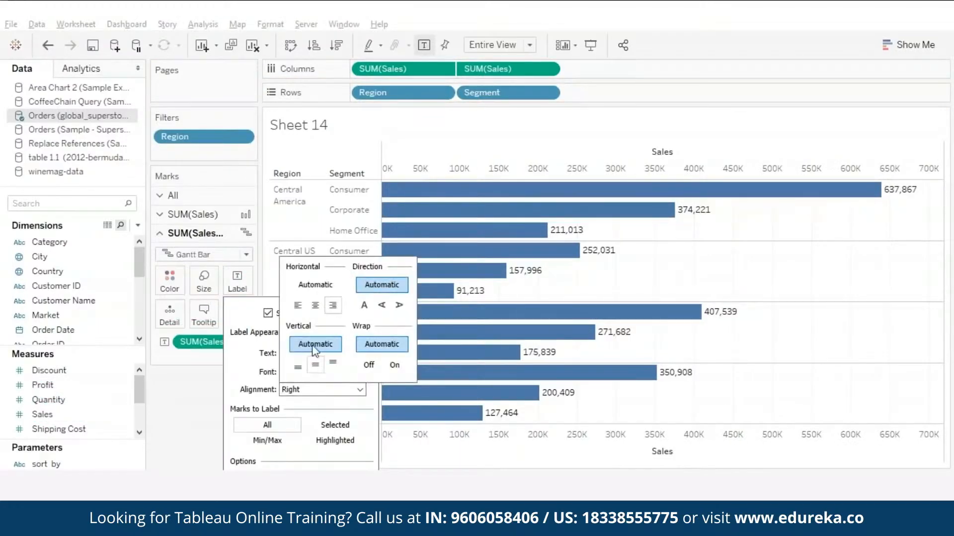
left_click(298, 305)
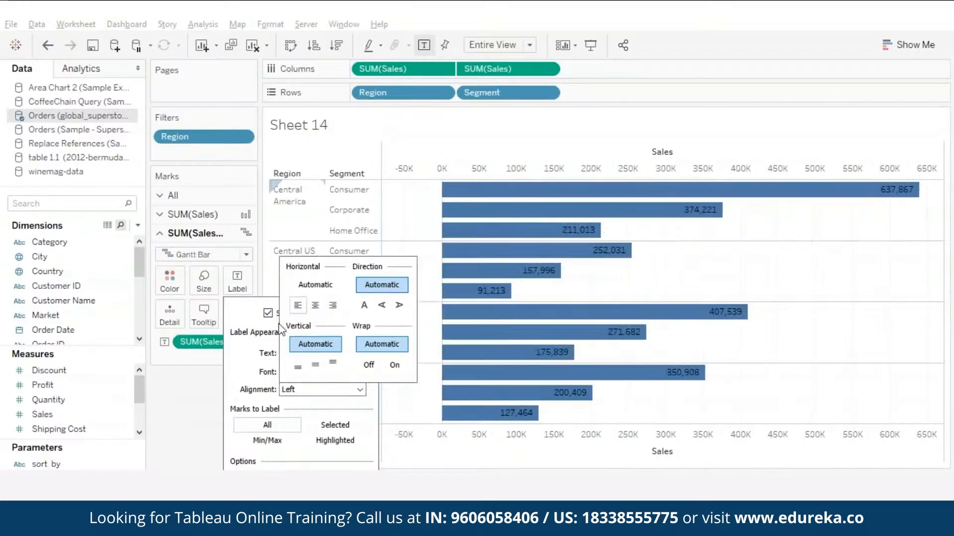
left_click(196, 403)
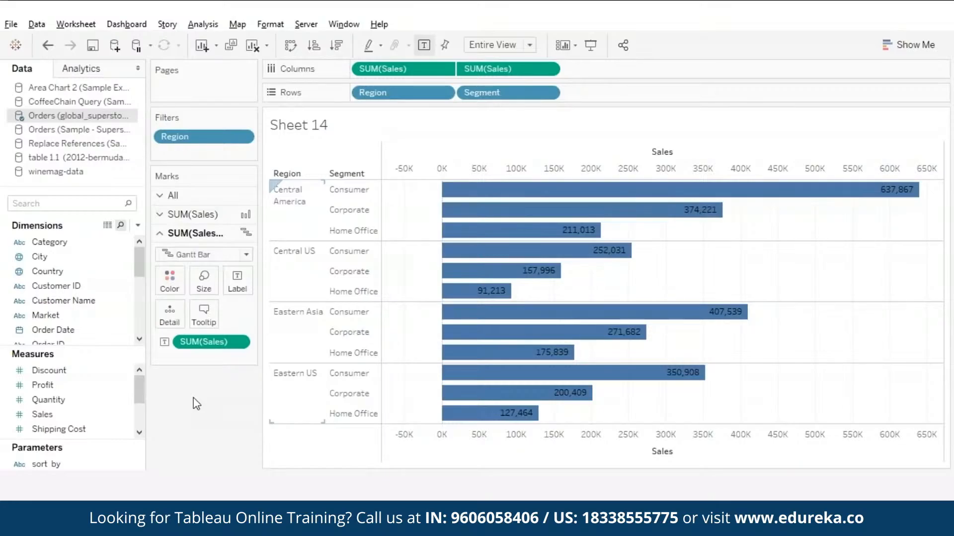
Fix the Sales axis on Sheet 14 to start at 0 and hide the header of the duplicate Sales axis above the bars.
right_click(416, 438)
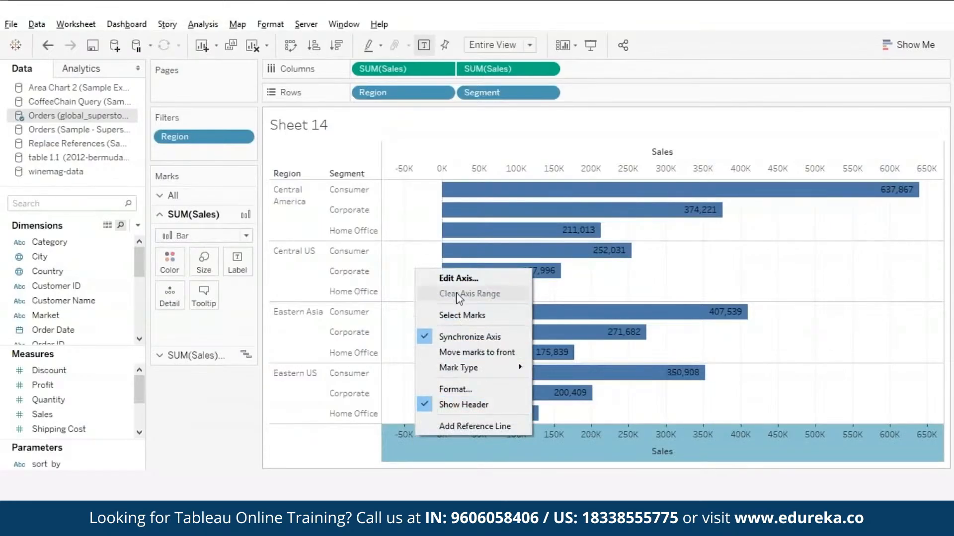
left_click(451, 280)
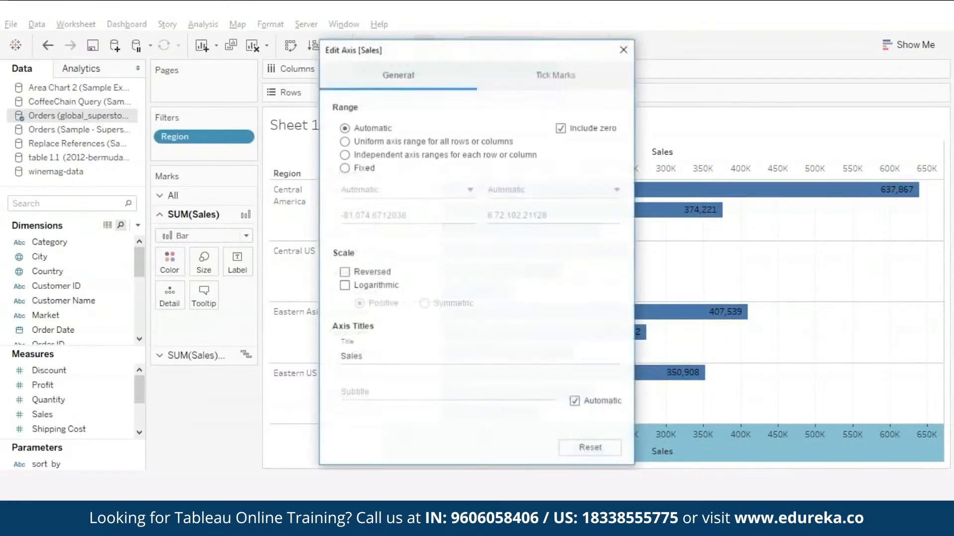
left_click(344, 169)
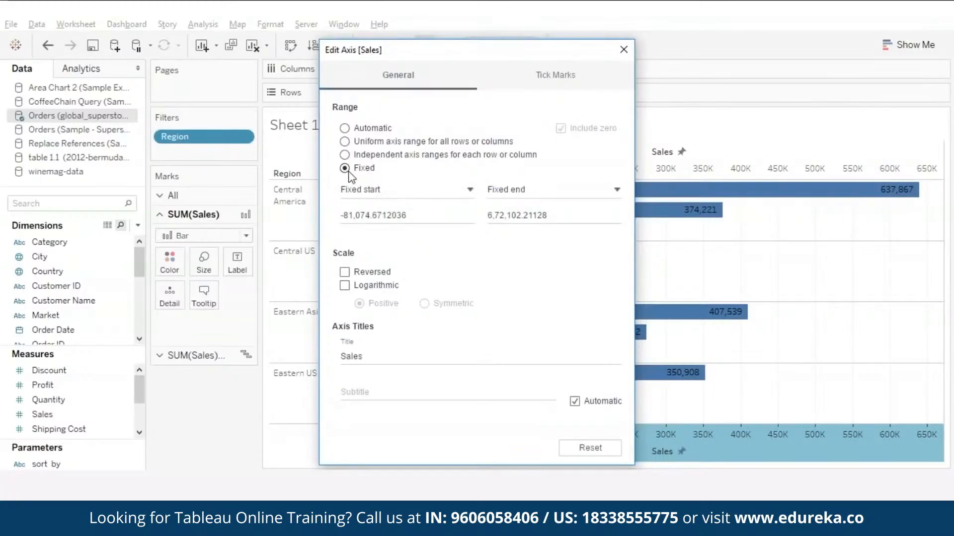
triple_click(376, 216)
type("0")
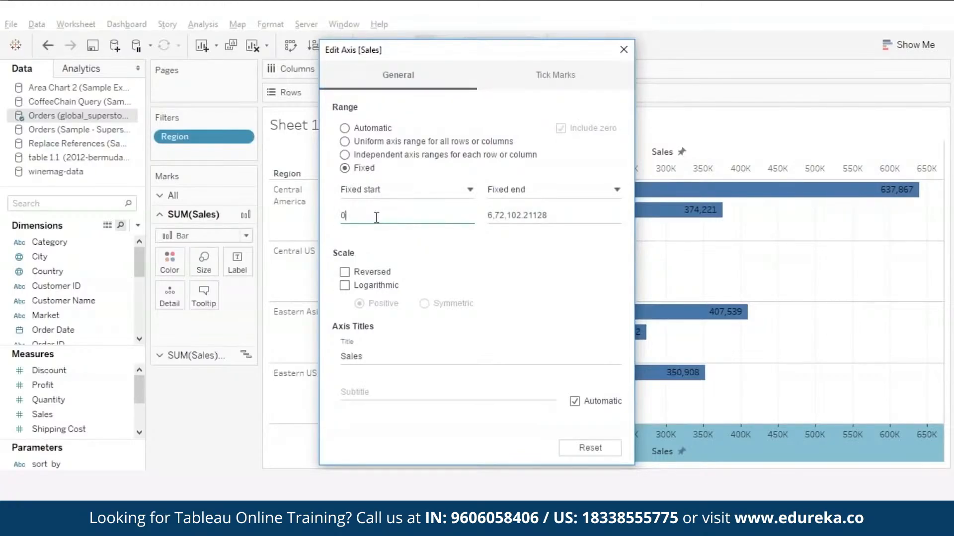
left_click(623, 49)
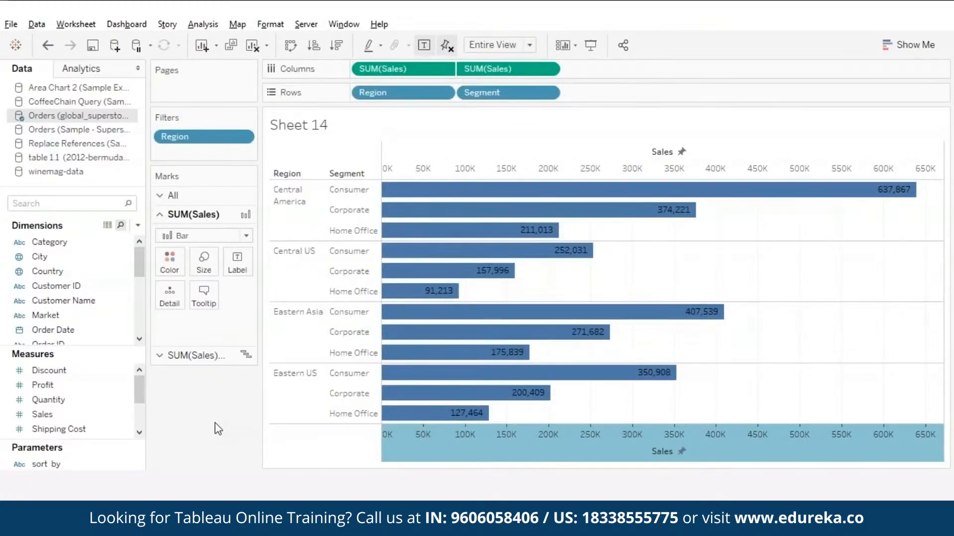
right_click(497, 169)
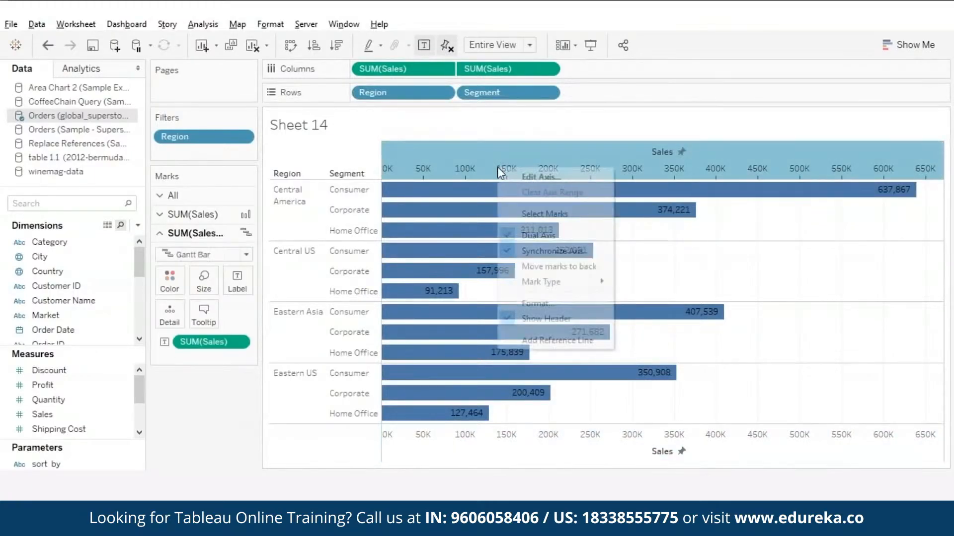
left_click(535, 321)
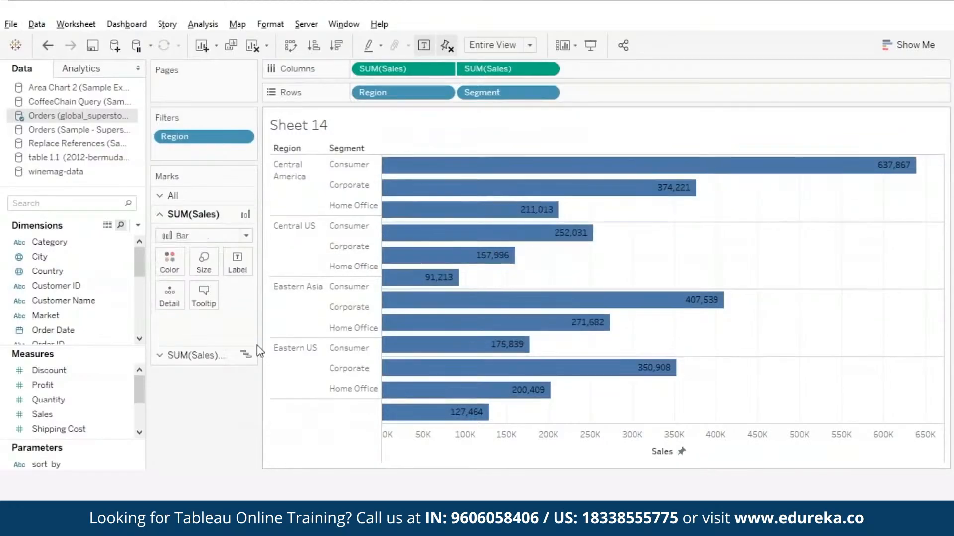
Set the font color of the Gantt Bar mark labels to white.
left_click(243, 355)
left_click(237, 279)
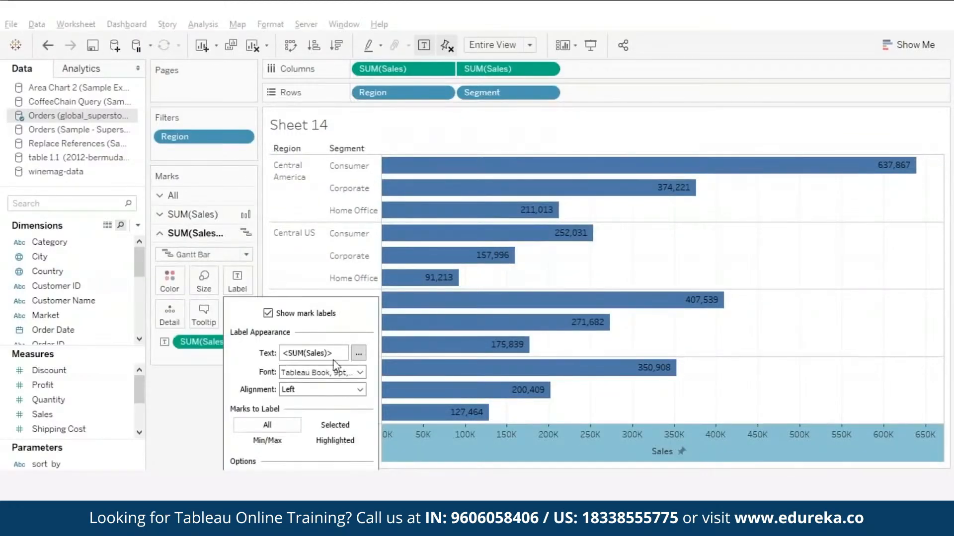
left_click(336, 372)
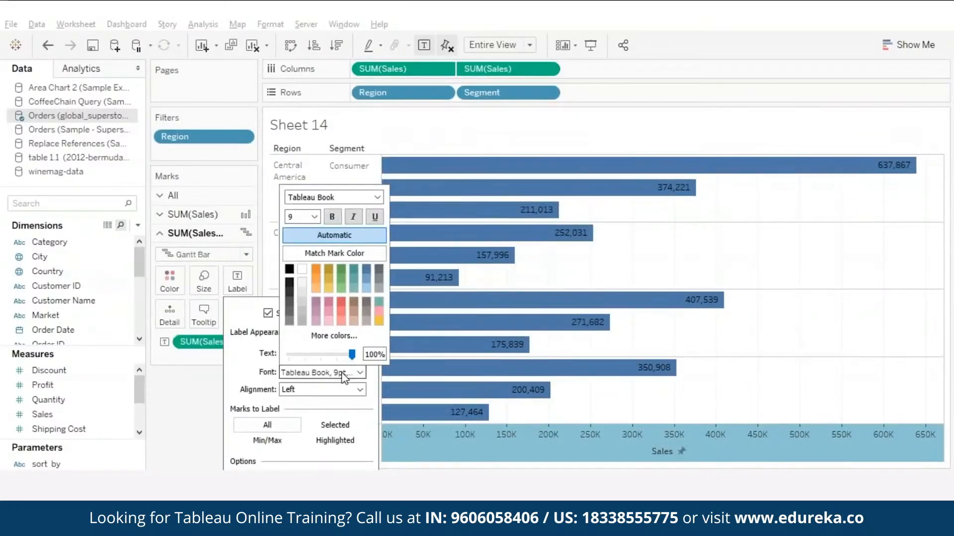
left_click(316, 218)
left_click(298, 262)
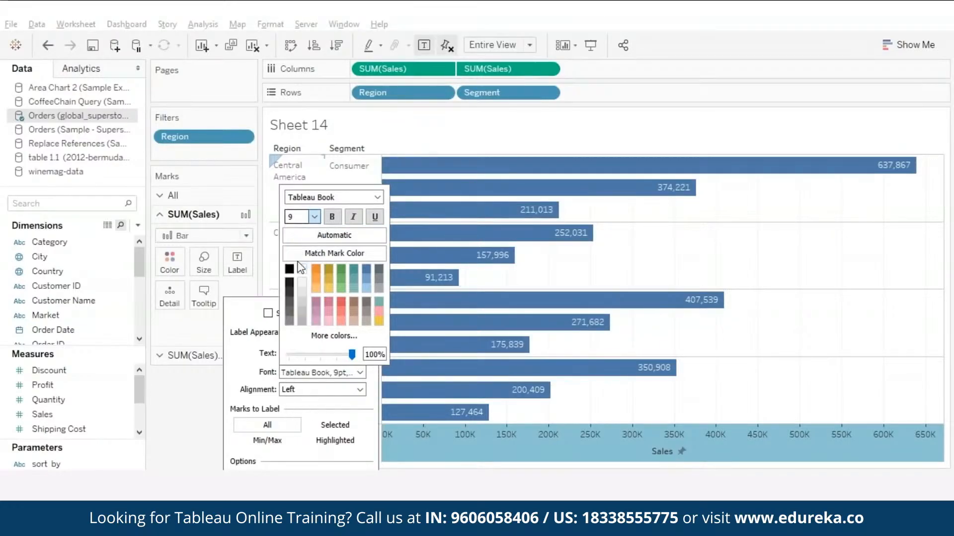
left_click(158, 419)
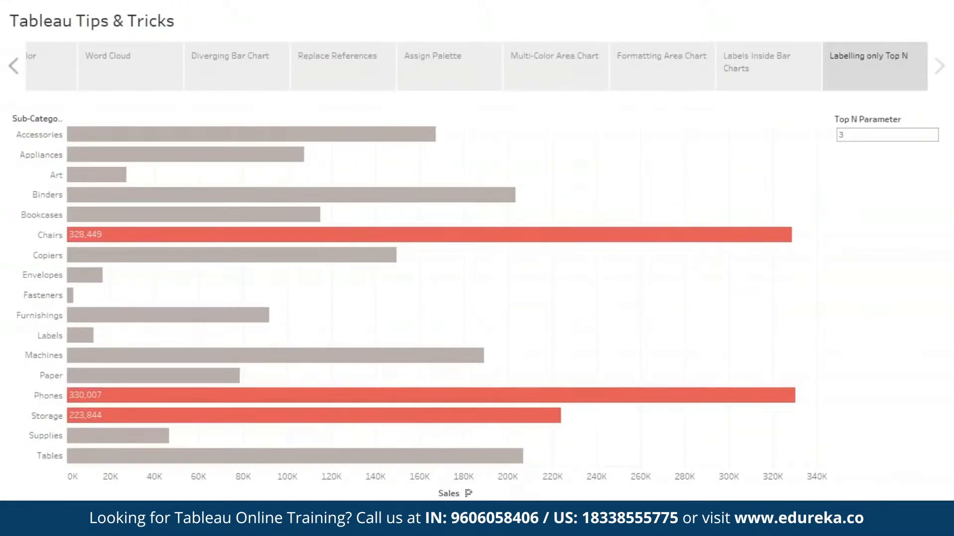
Sort the Labelling only Top N story chart by descending Sales and set the Top N Parameter to 5.
left_click(468, 493)
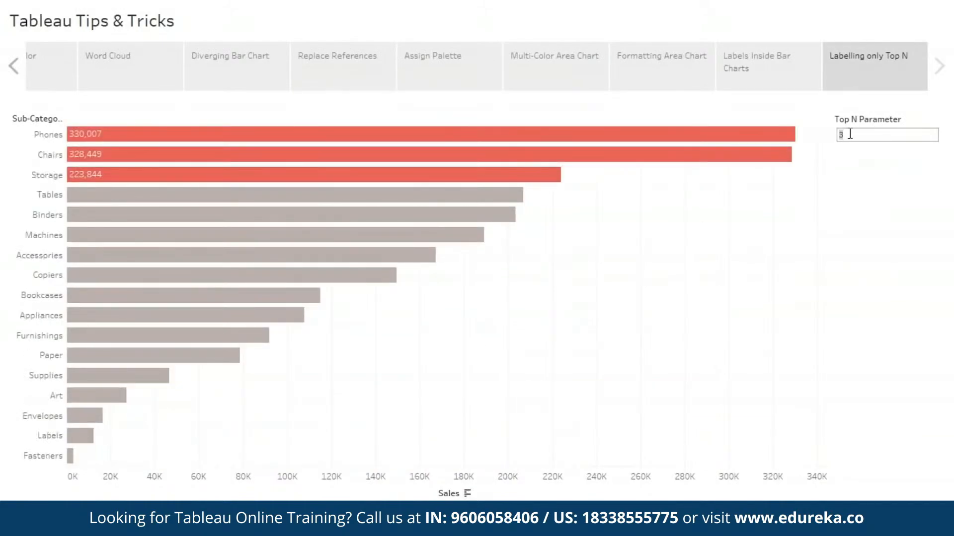
type("5")
key("Return")
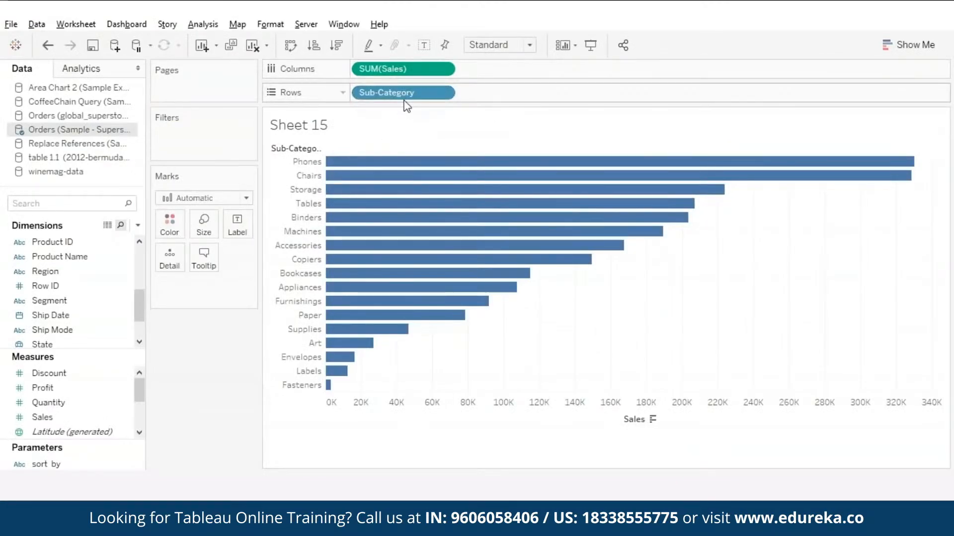
Create a parameter named "top n" for Sheet 15 with the Integer data type.
left_click(139, 226)
left_click(64, 255)
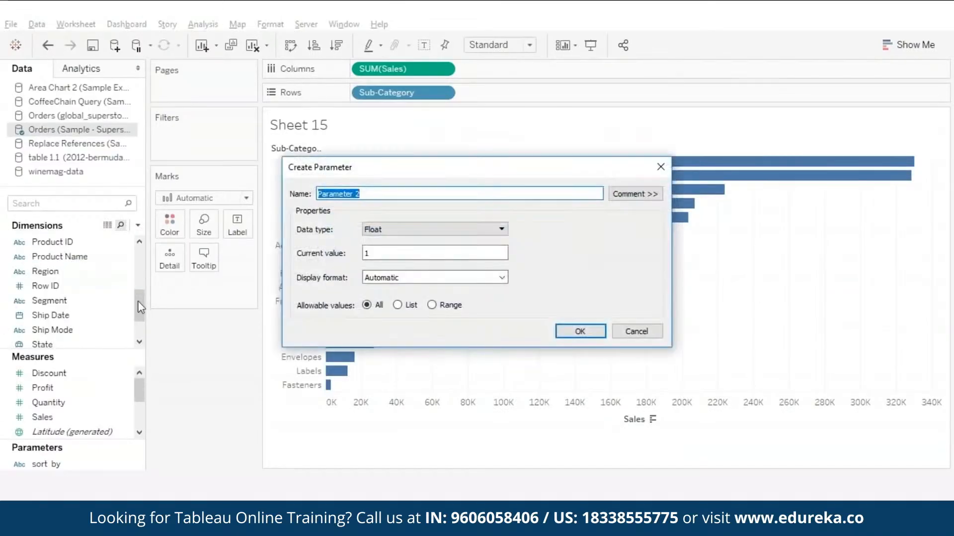
type("top n")
left_click(488, 229)
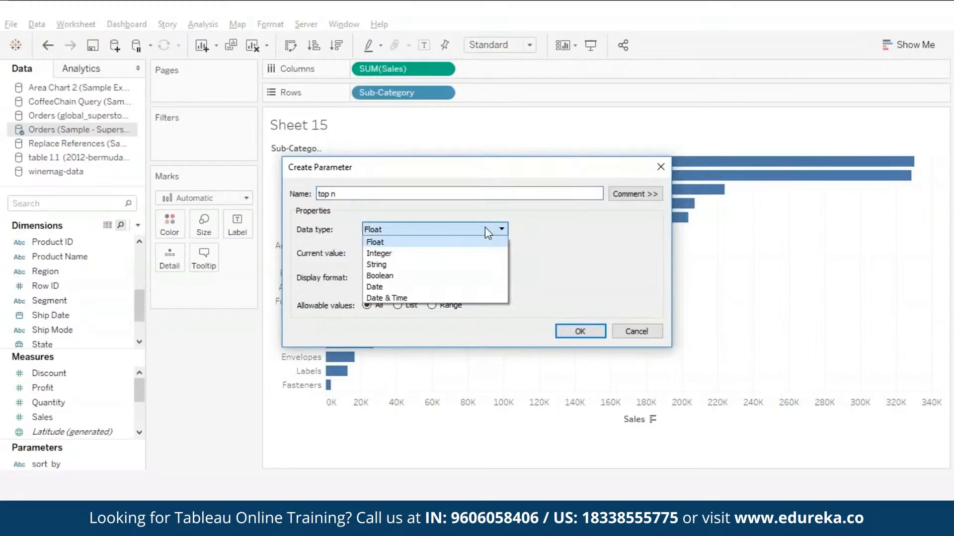
left_click(404, 252)
left_click(572, 332)
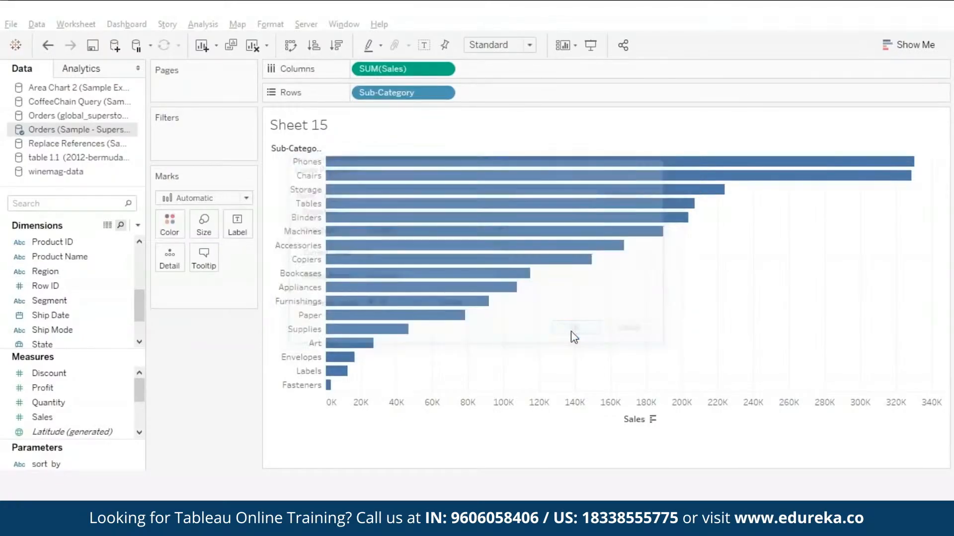
Show the parameter control for top n on Sheet 15 and set its value to 3.
left_click(137, 466)
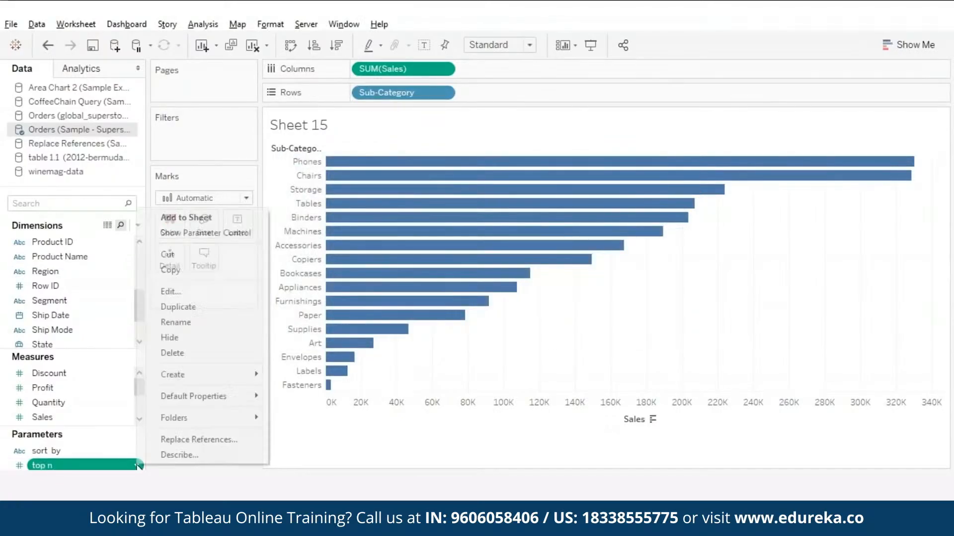
left_click(231, 233)
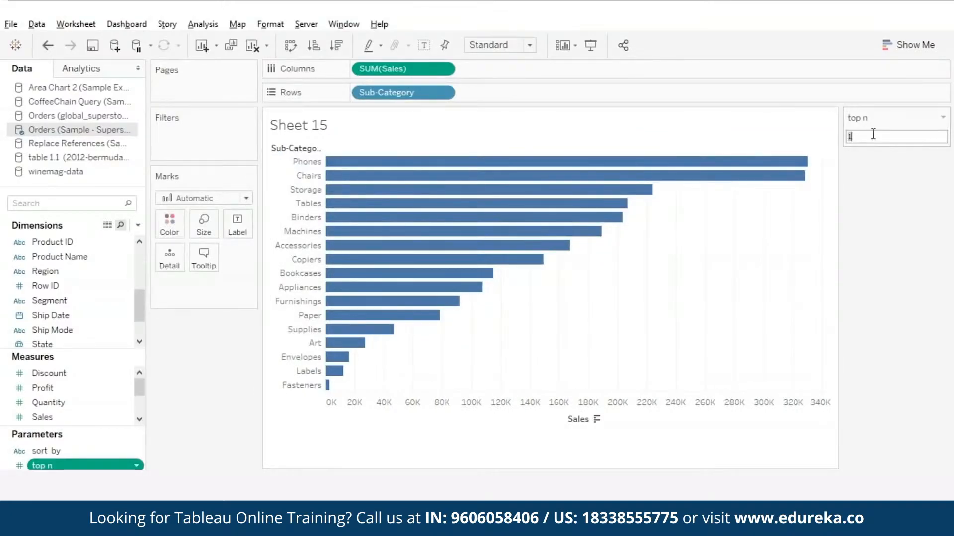
type("3")
key("Return")
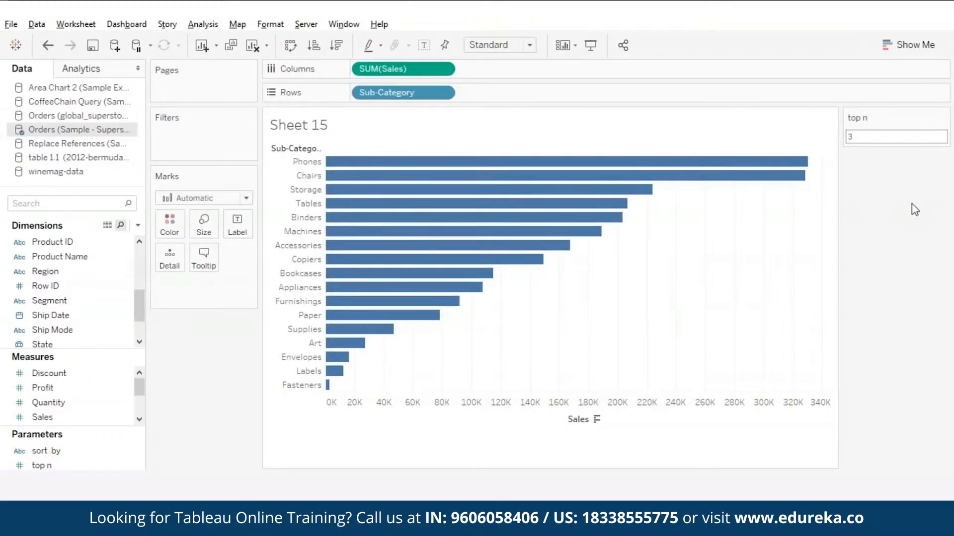
Create a calculated field named "top n to color" with the formula RANK(SUM([Sales]))<= [top n].
left_click(137, 225)
left_click(80, 242)
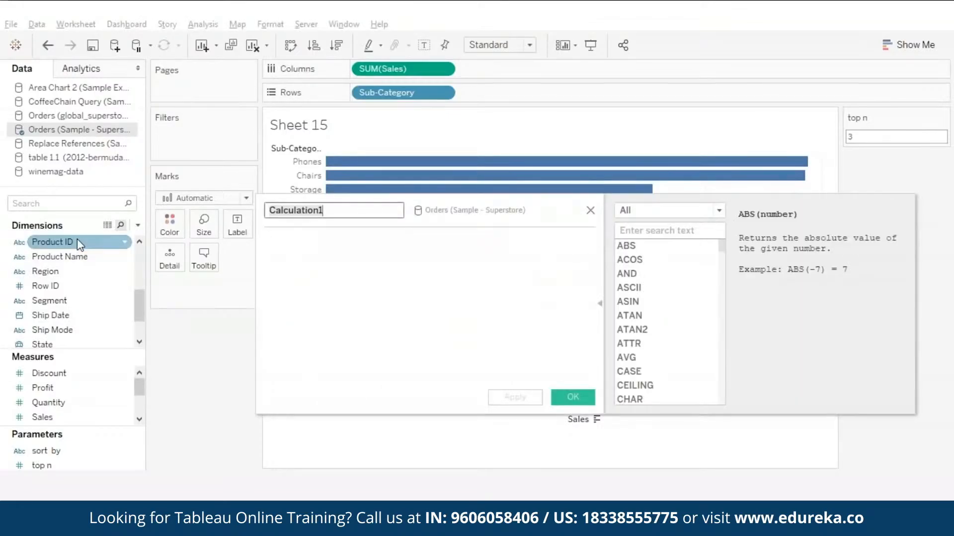
type("top n to color")
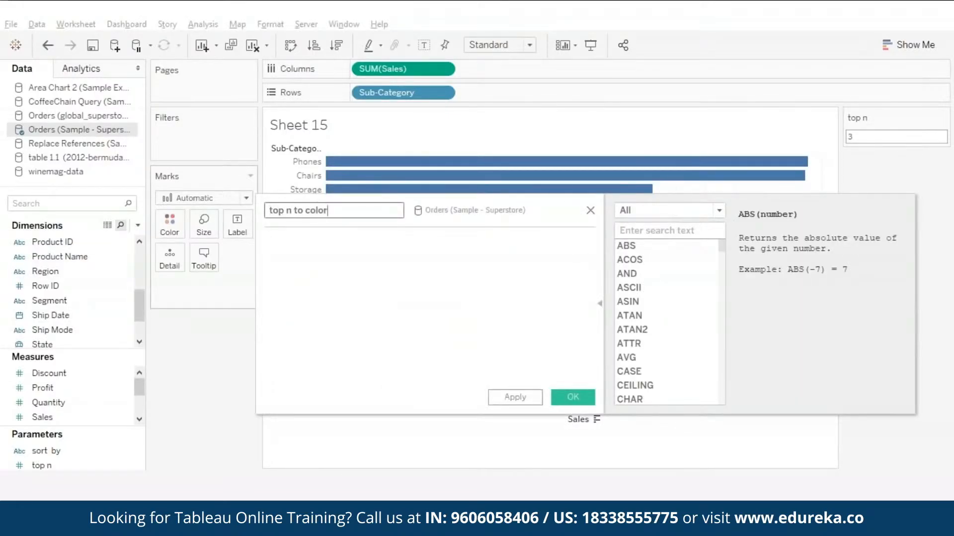
left_click(338, 268)
type("RANK(sum")
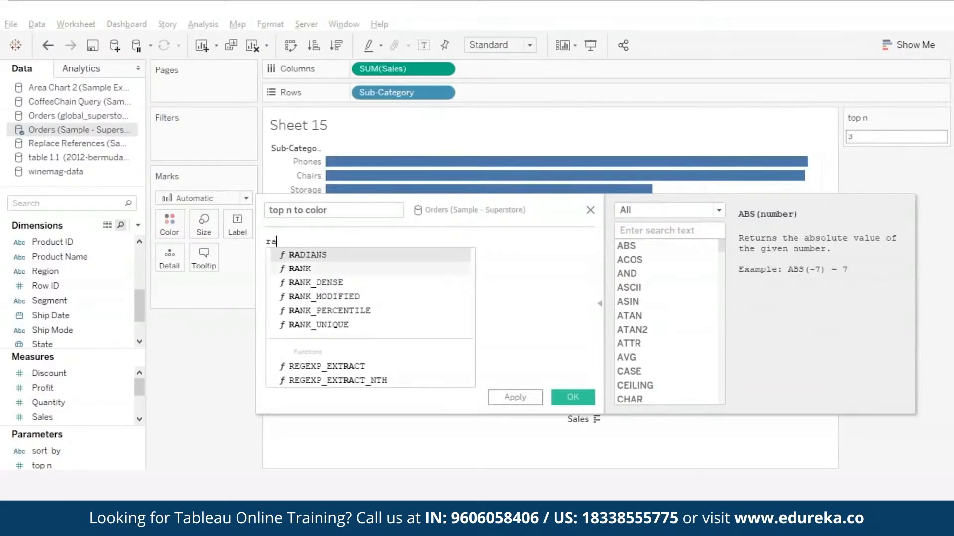
key("Return")
type("sales")
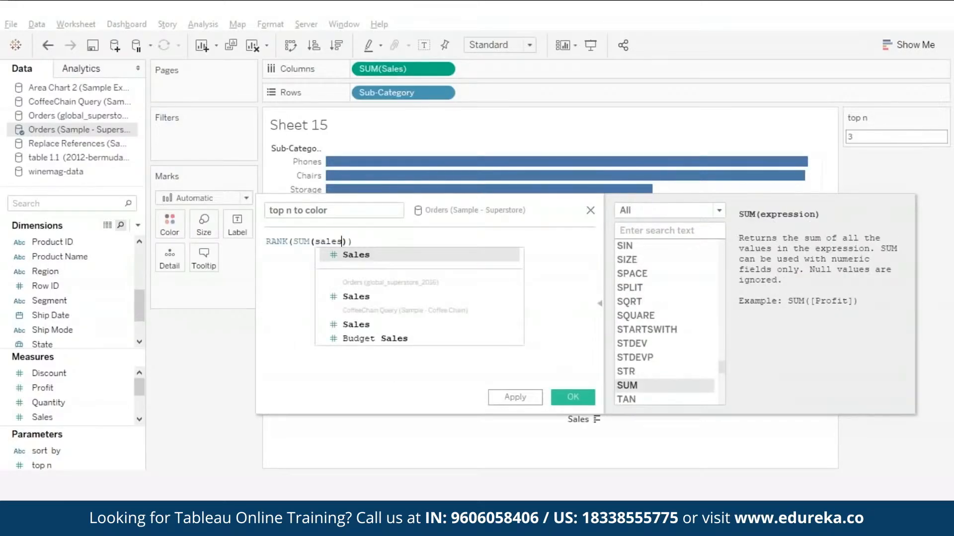
key("Return")
type("<=")
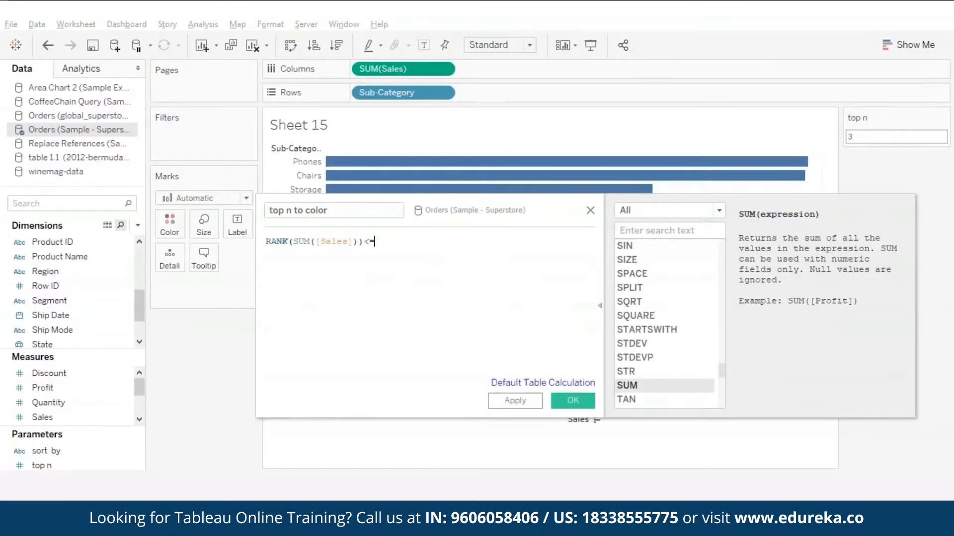
type(" top")
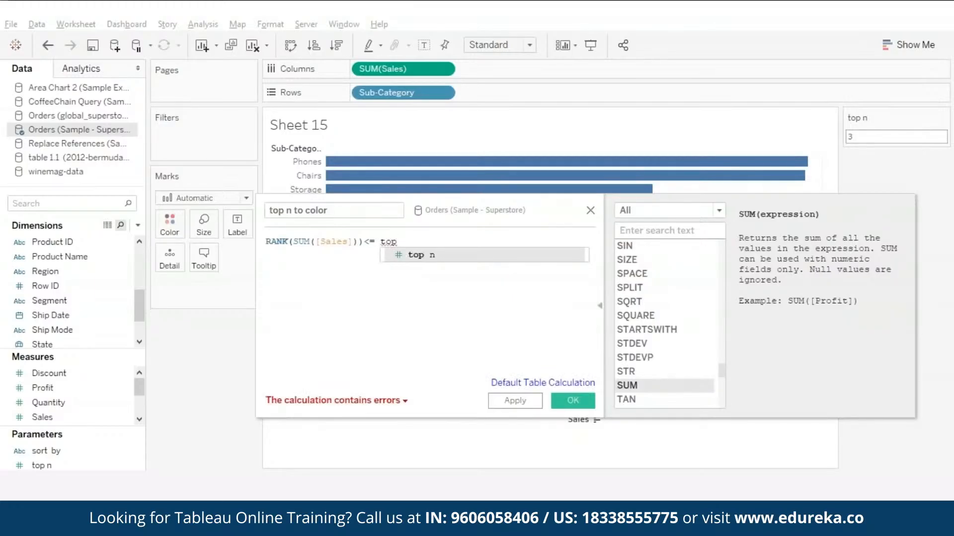
key("Return")
left_click(573, 400)
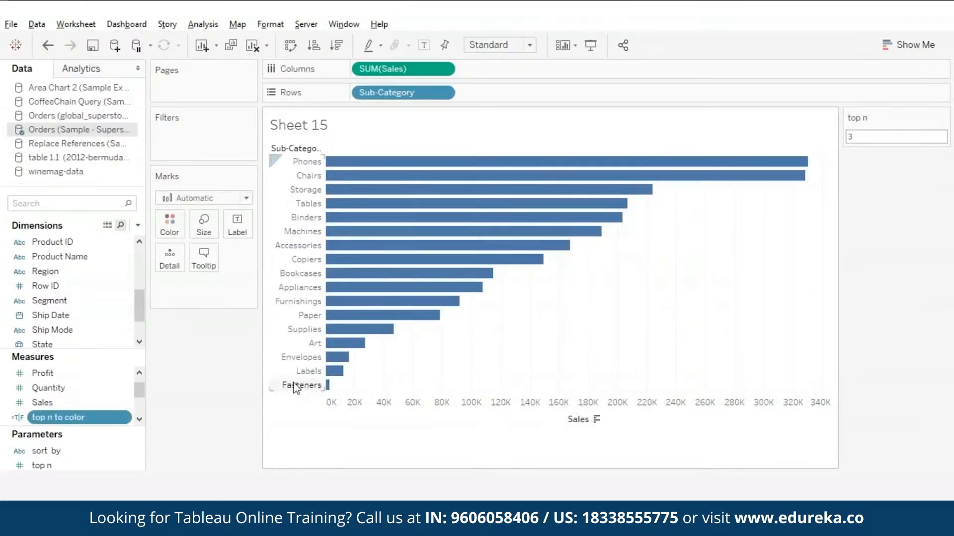
Color the Sub-Category bars by top n to color, assigning gray to False and red to True.
left_click_drag(63, 421, 171, 229)
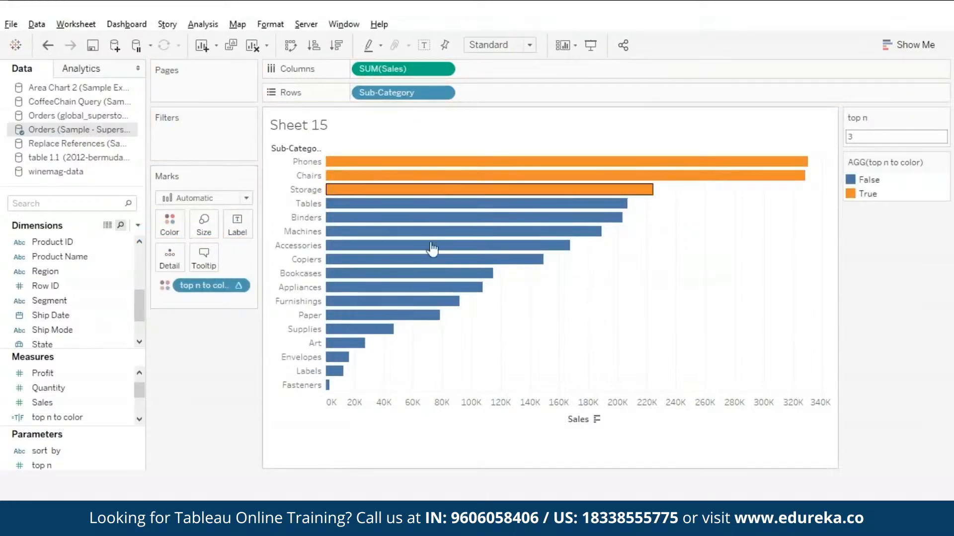
mouse_move(630, 204)
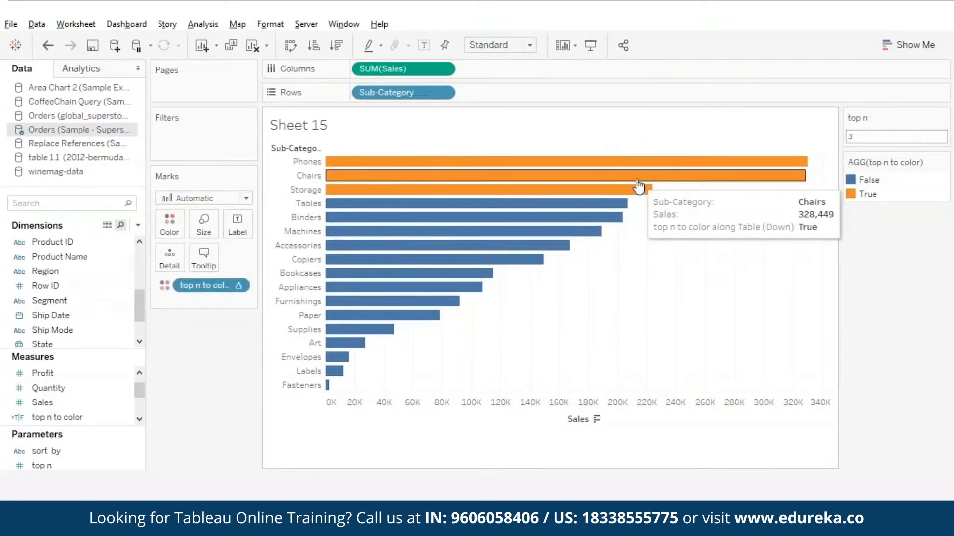
left_click(943, 162)
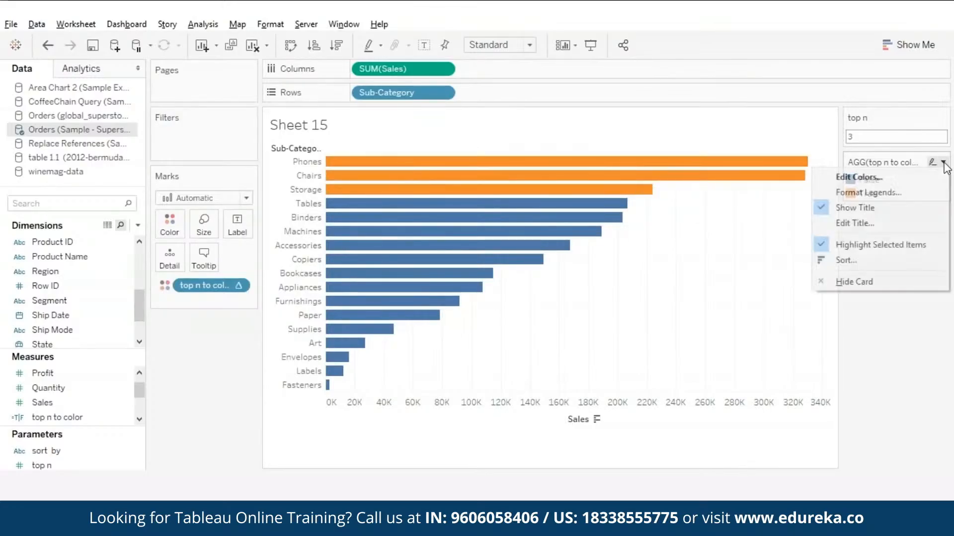
left_click(867, 177)
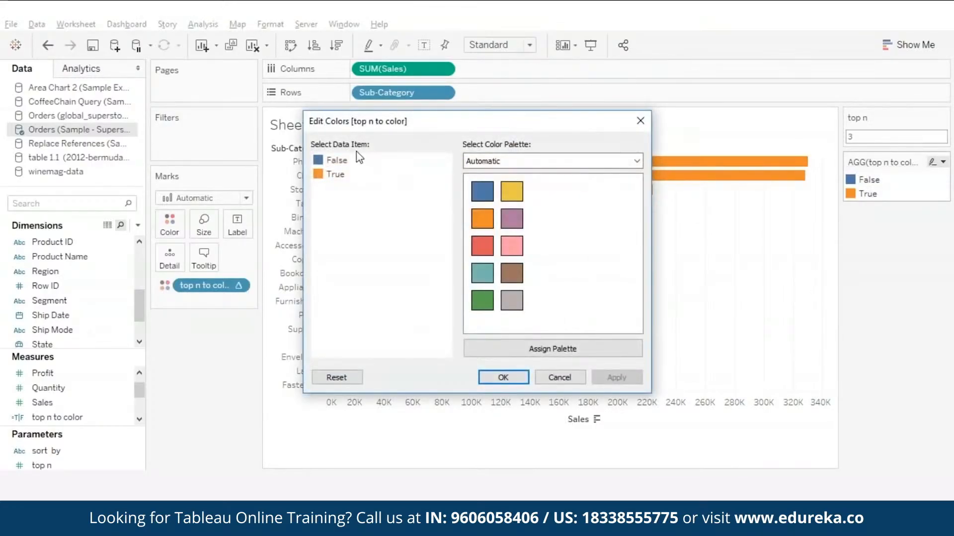
left_click(511, 308)
left_click(335, 176)
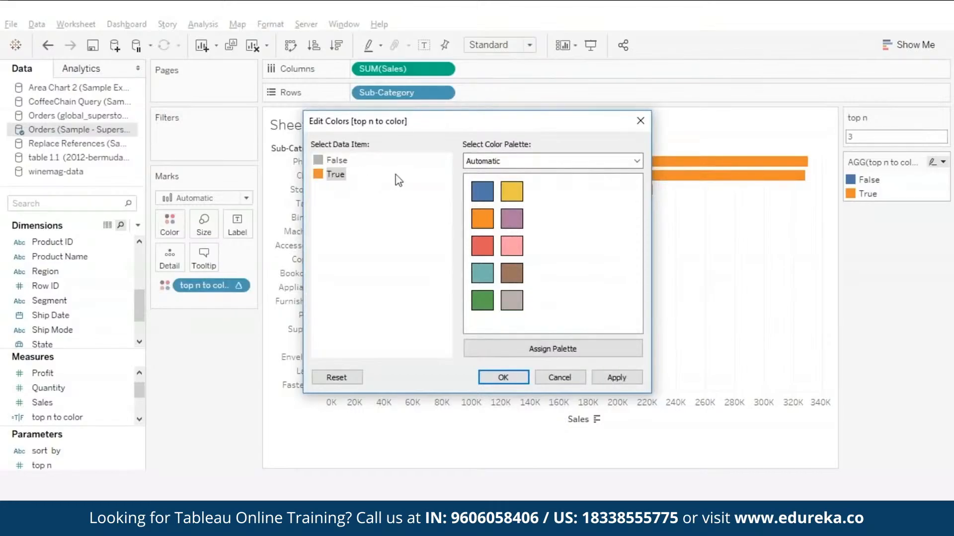
left_click(482, 246)
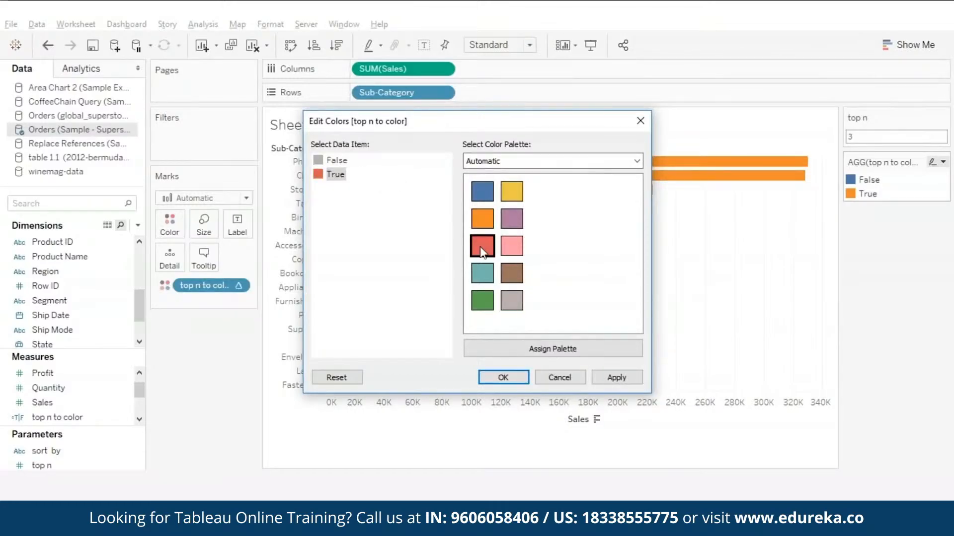
left_click(502, 378)
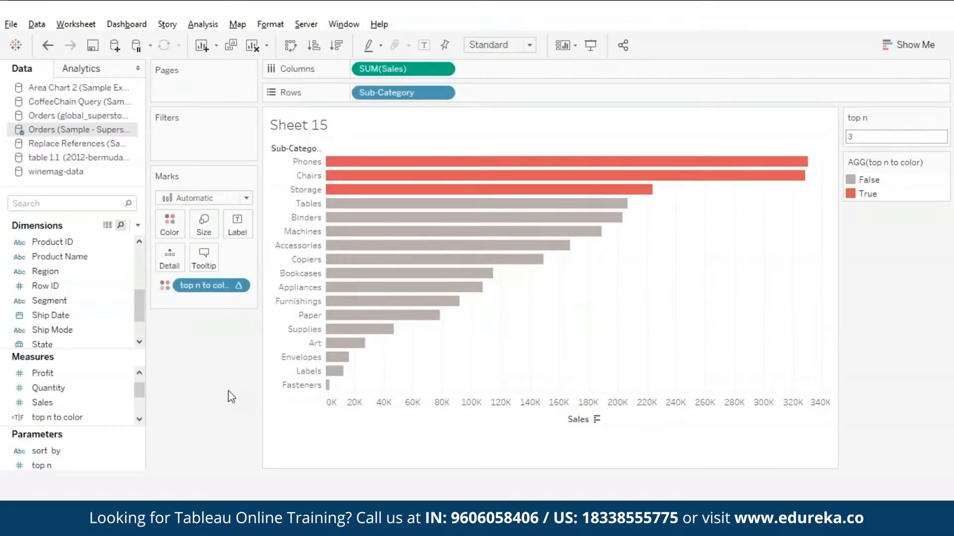
Create a calculated field named "top n to label" with the formula if [top n to color] then SUM([Sales]) END.
left_click(138, 226)
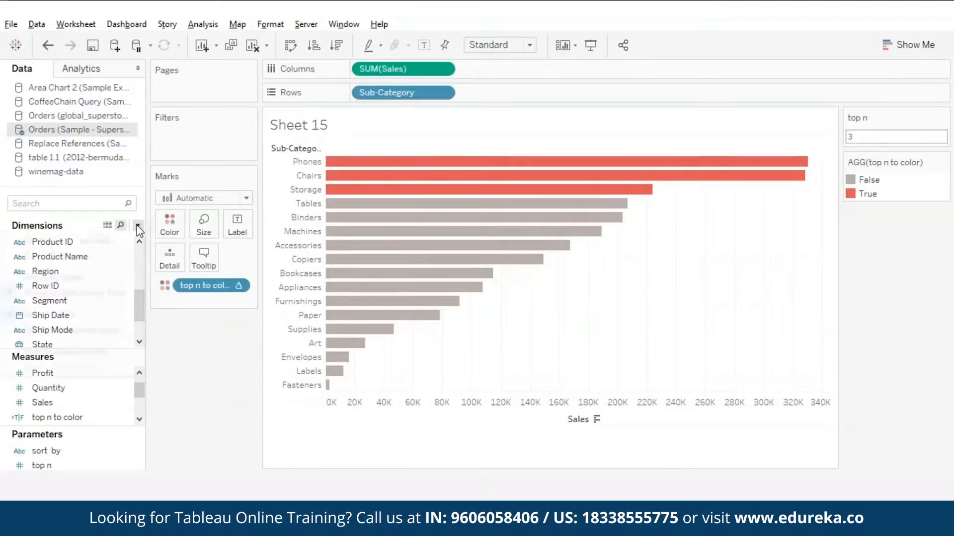
left_click(79, 239)
type("to")
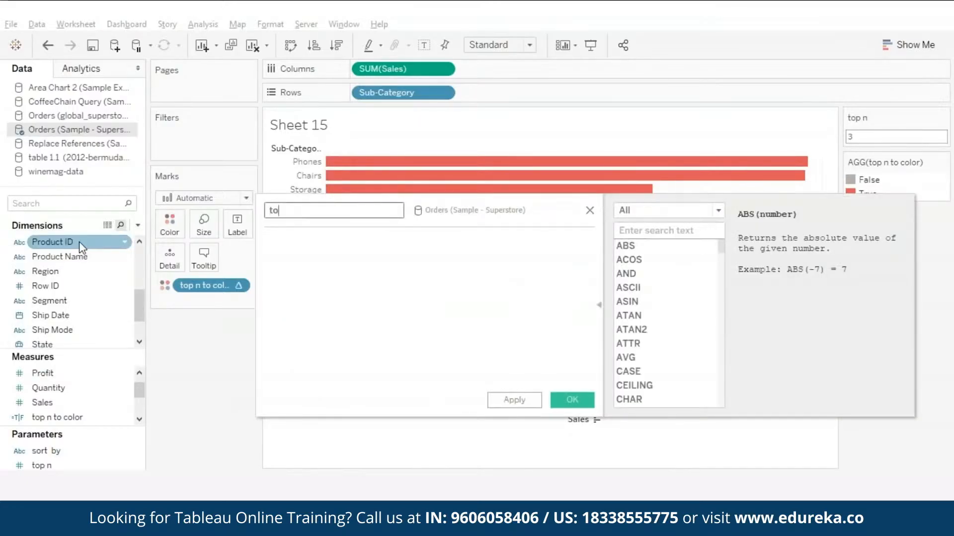
type("p n to label")
left_click(312, 270)
type("if top")
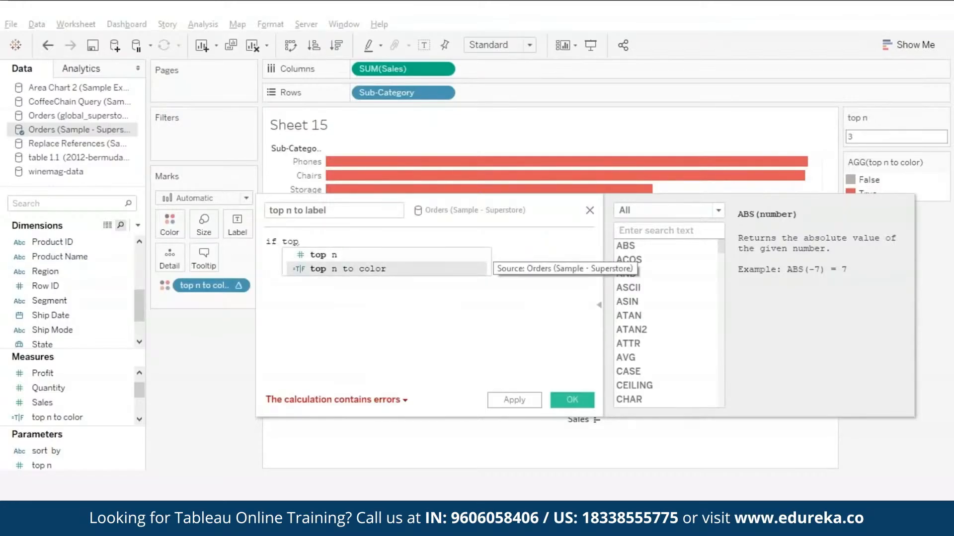
key("Return")
type("th")
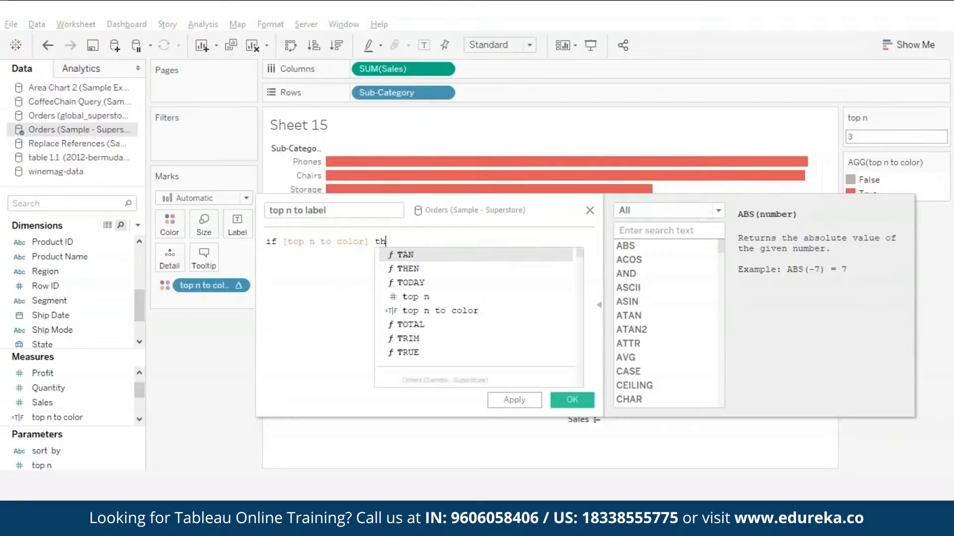
type("en")
key("Return")
type("sum")
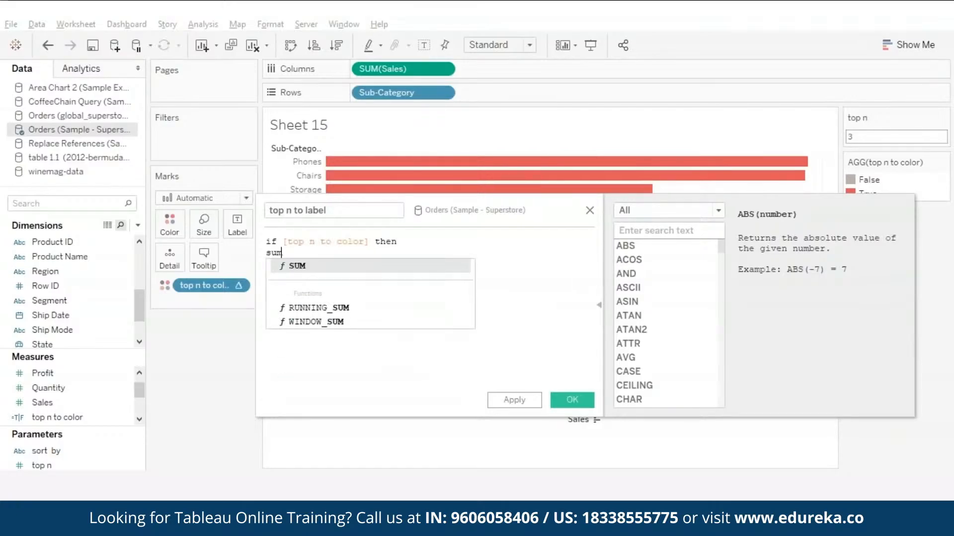
key("Return")
type("sale)")
key("Return")
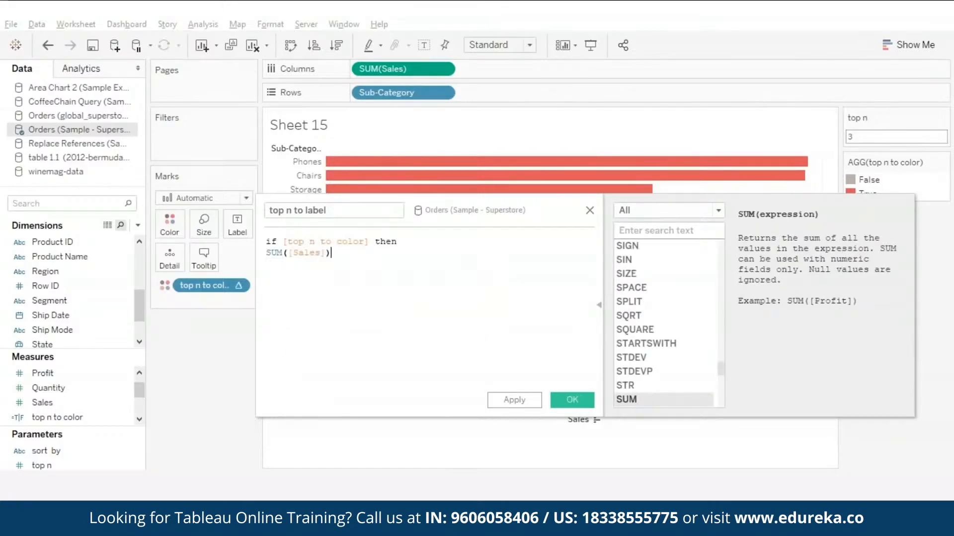
type("end")
key("Return")
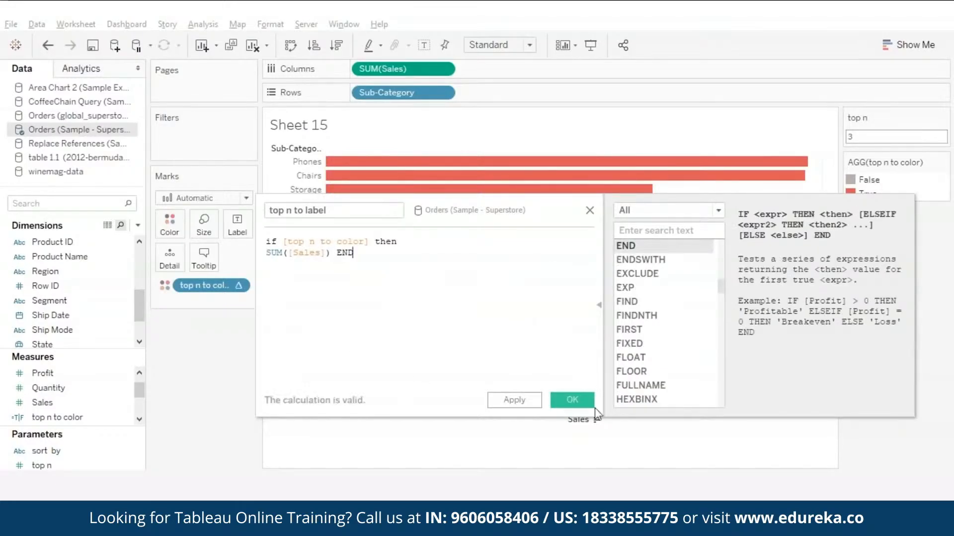
left_click(572, 400)
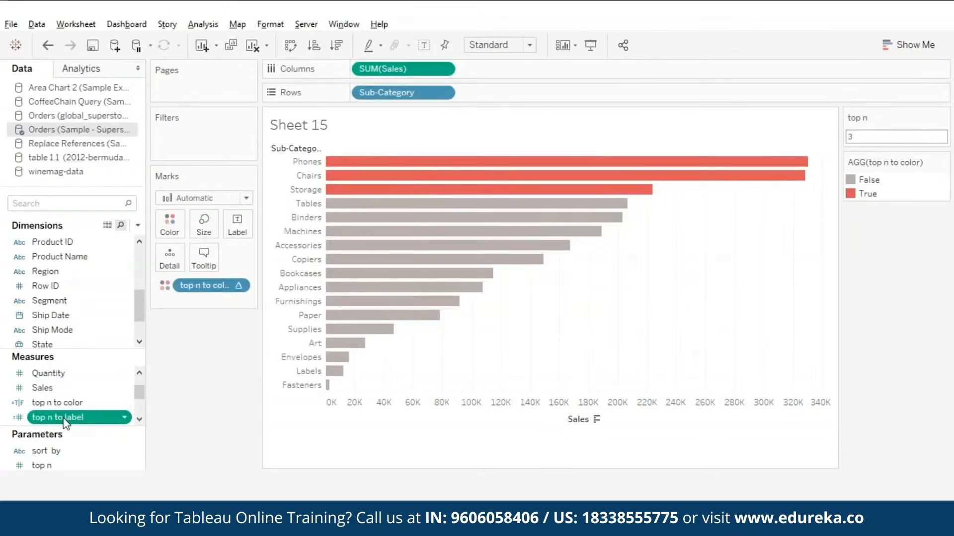
Label the Sub-Category bars on Sheet 15 with the top n to label field.
left_click_drag(65, 421, 236, 226)
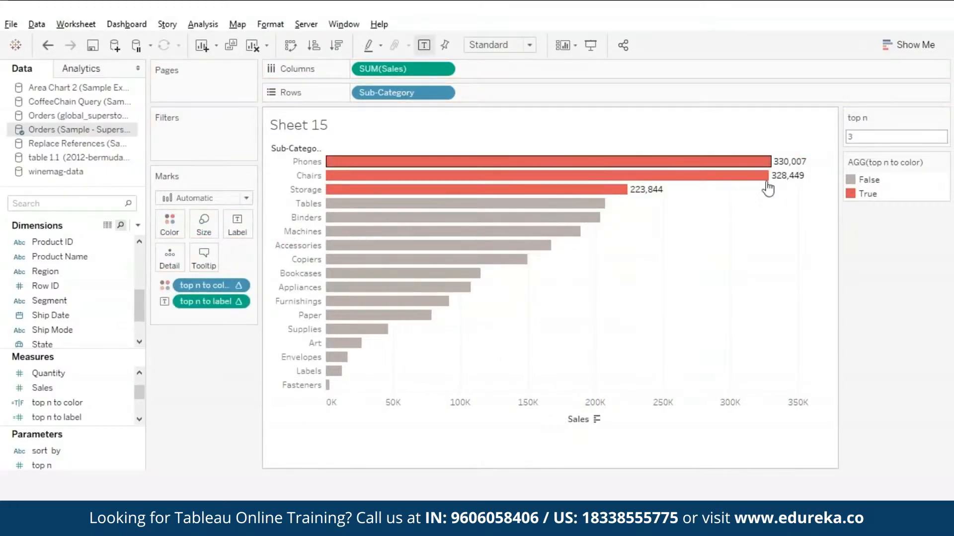